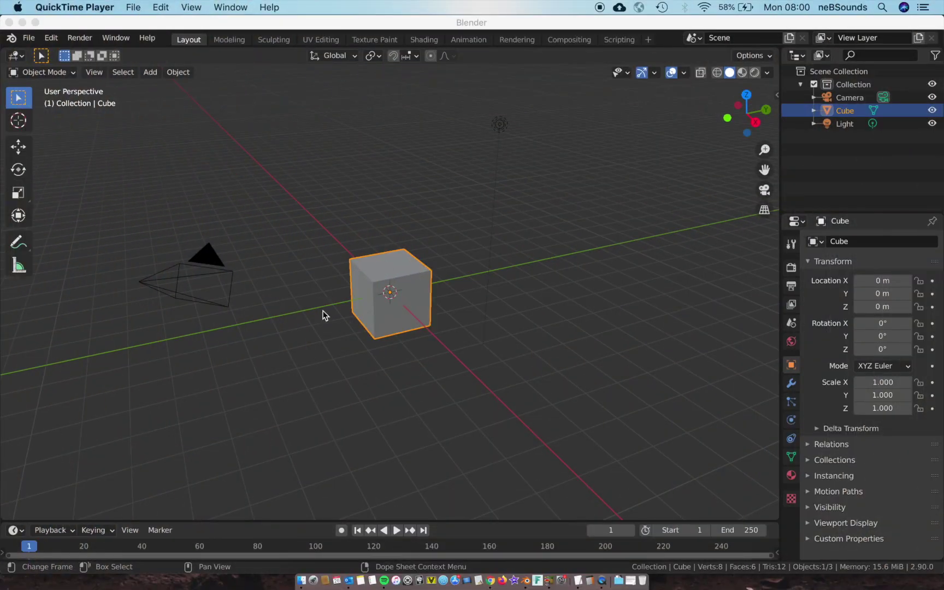
Step: Delete the default cube, leaving only camera and light, then switch to Chrome
left_click(394, 293)
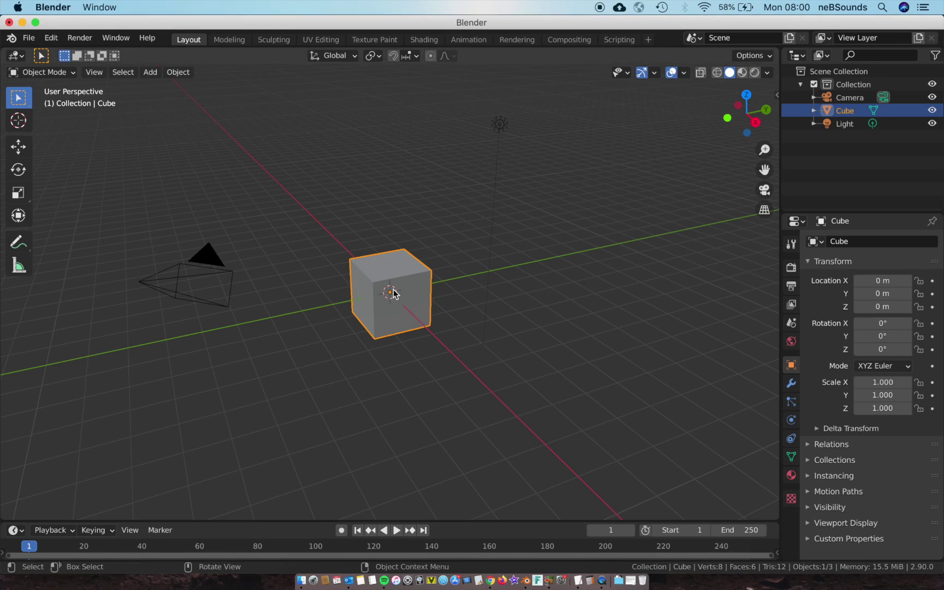
key("x")
left_click(393, 290)
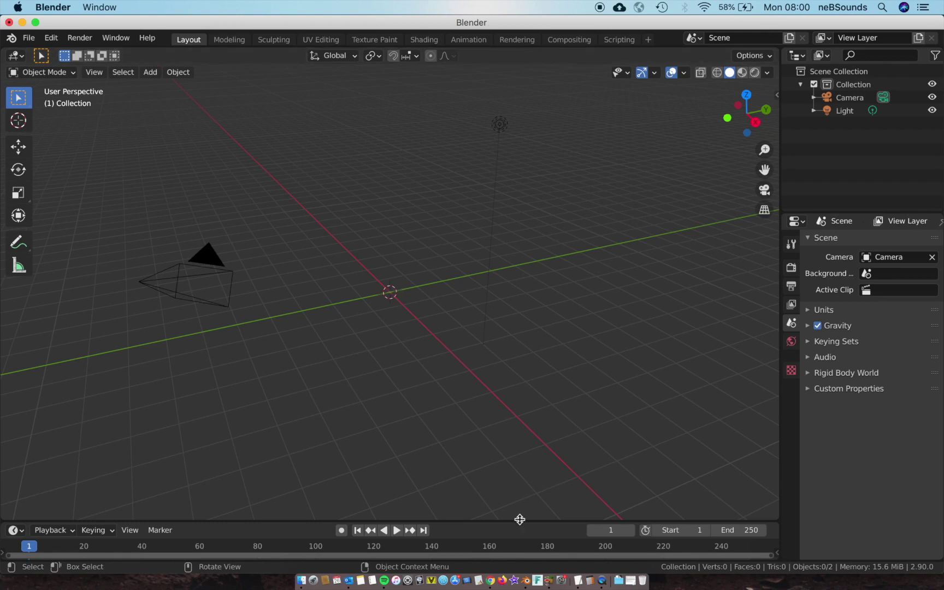
left_click(489, 579)
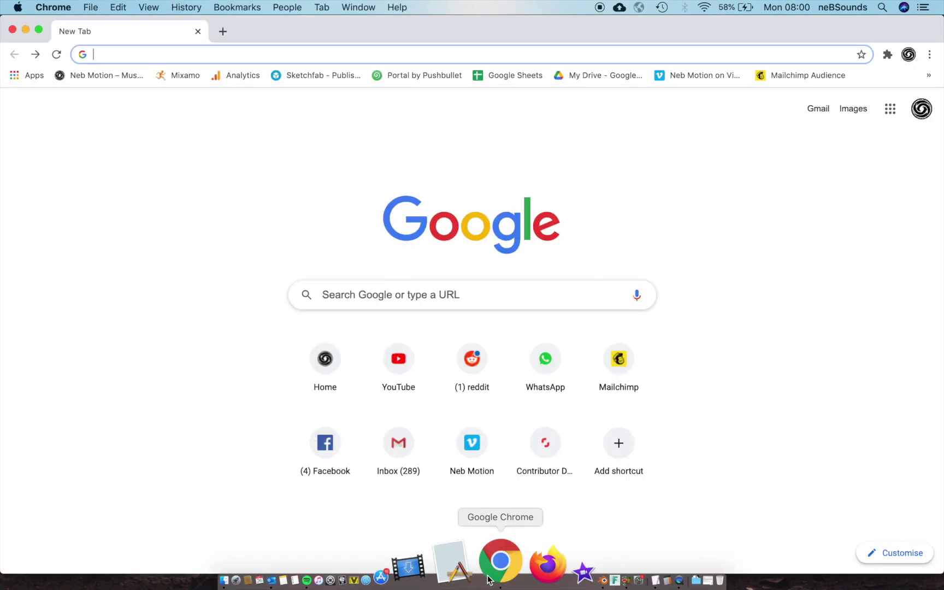
Step: Search Sketchfab for 'low poly skull' and open the Low poly skull model page
left_click(316, 75)
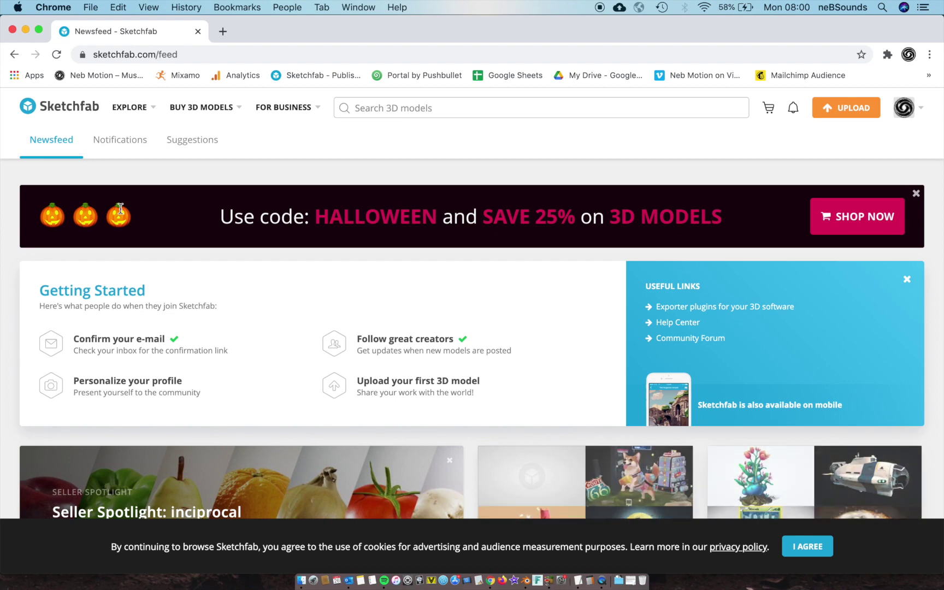
left_click(424, 112)
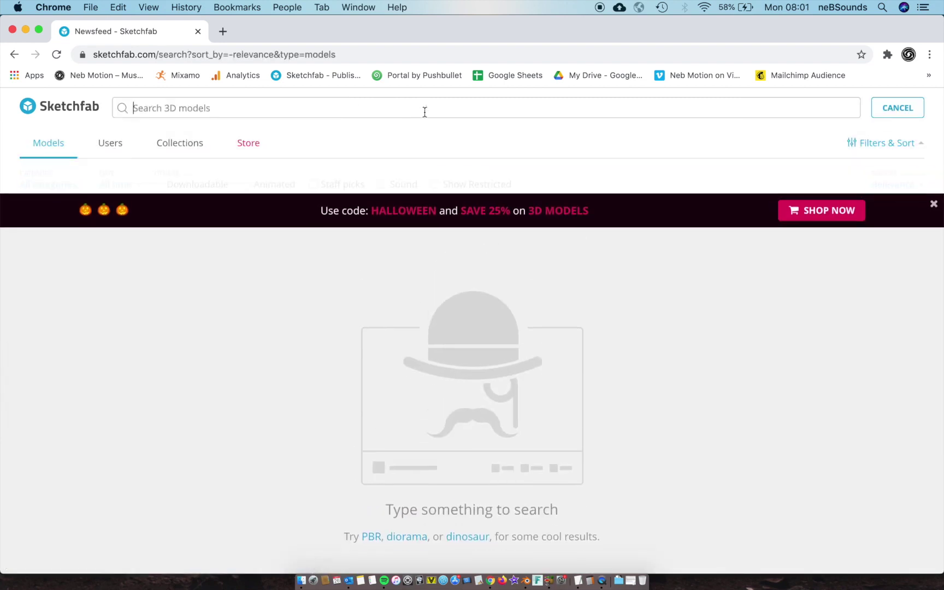
type("low po")
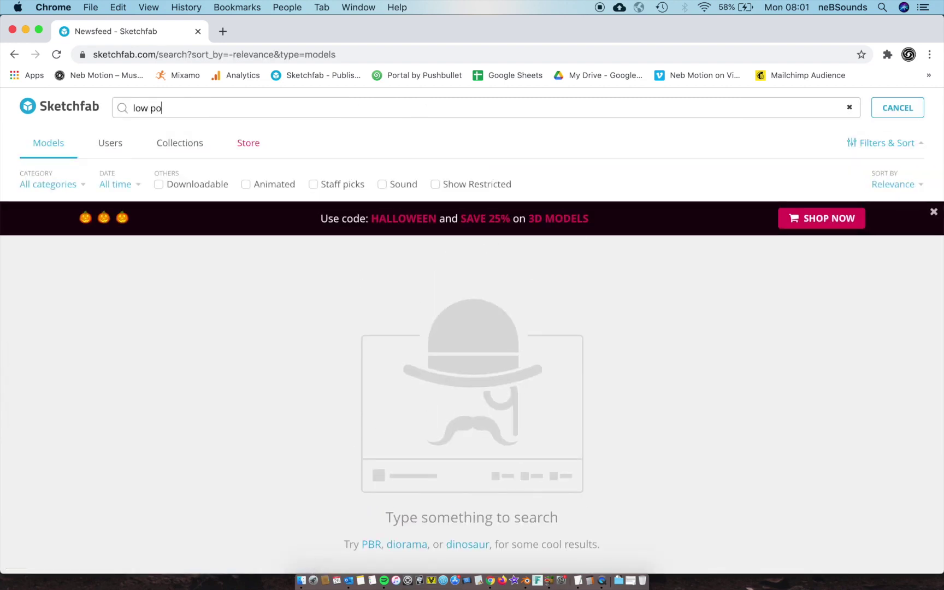
type("ly skull")
scroll(399, 224, "down", 6)
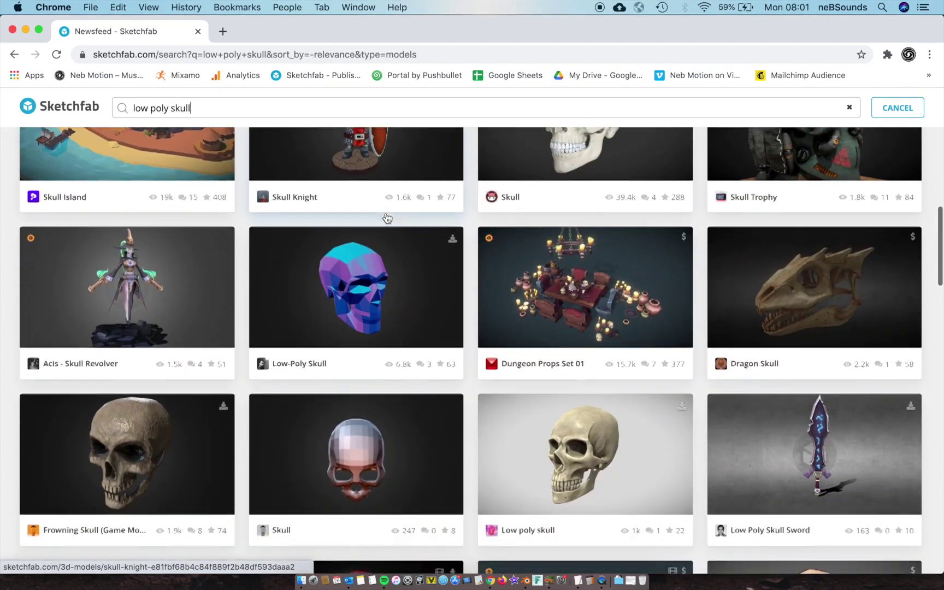
scroll(387, 218, "down", 3)
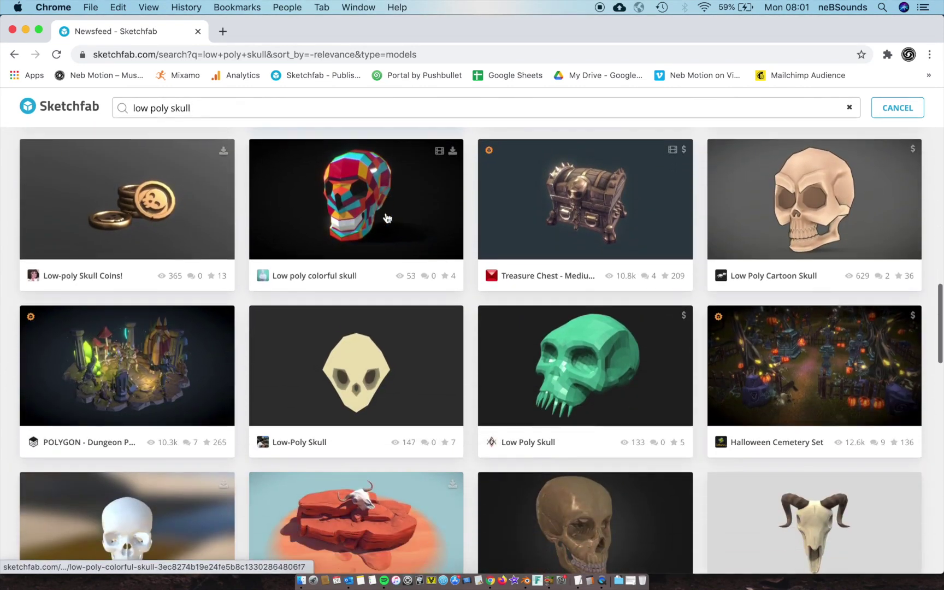
scroll(387, 218, "up", 5)
left_click(605, 336)
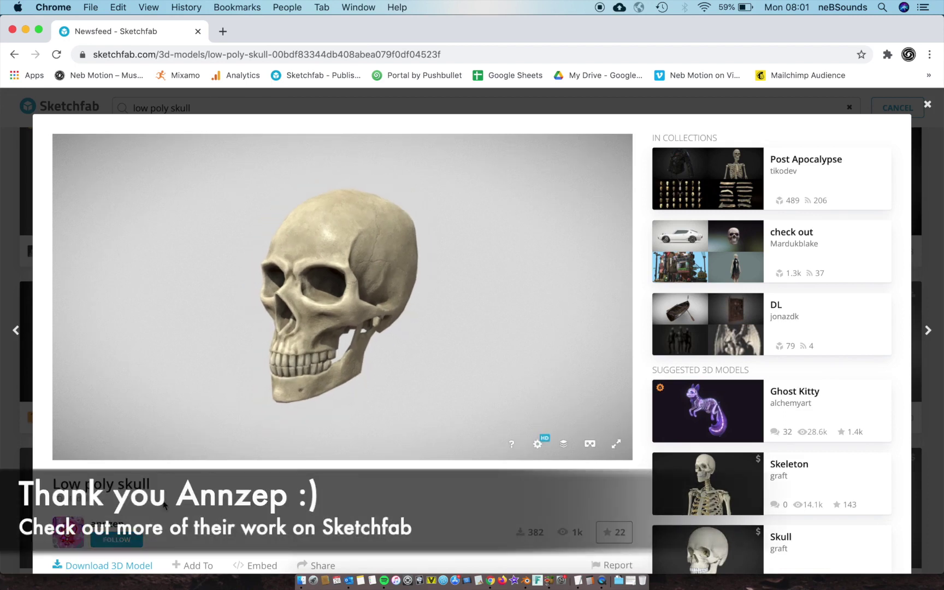
scroll(389, 406, "down", 5)
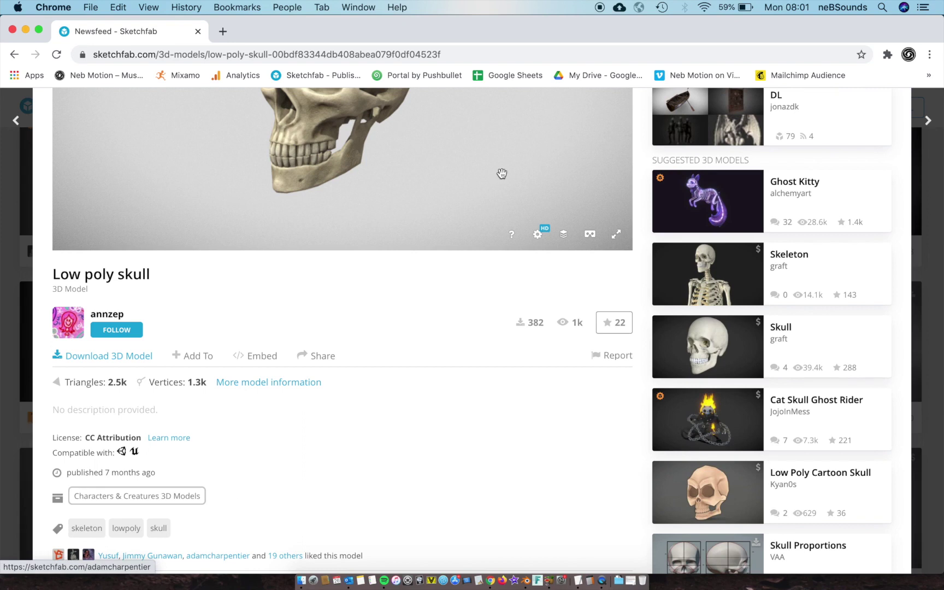
Step: Download the skull in its original fbx format and return to Blender
left_click(110, 356)
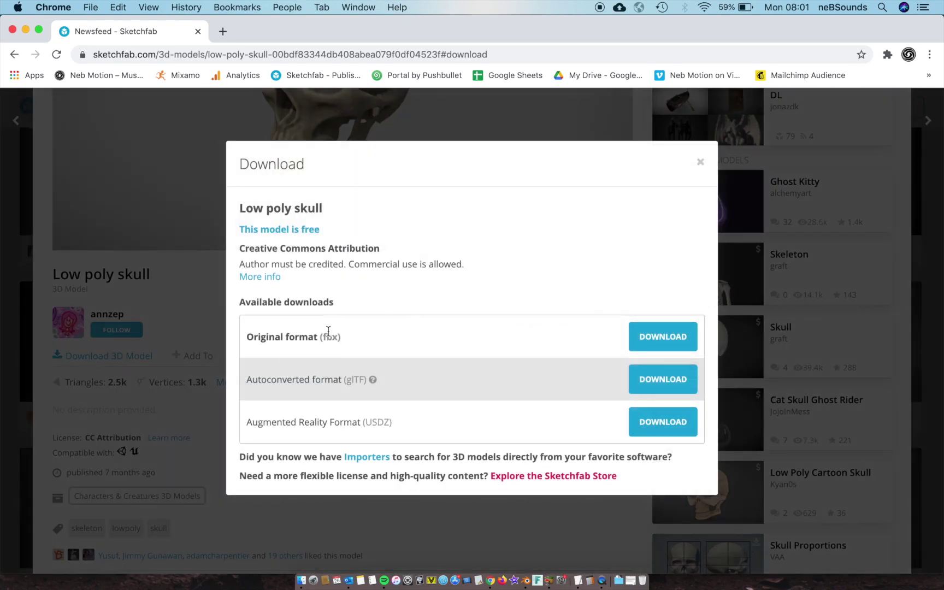
left_click(663, 336)
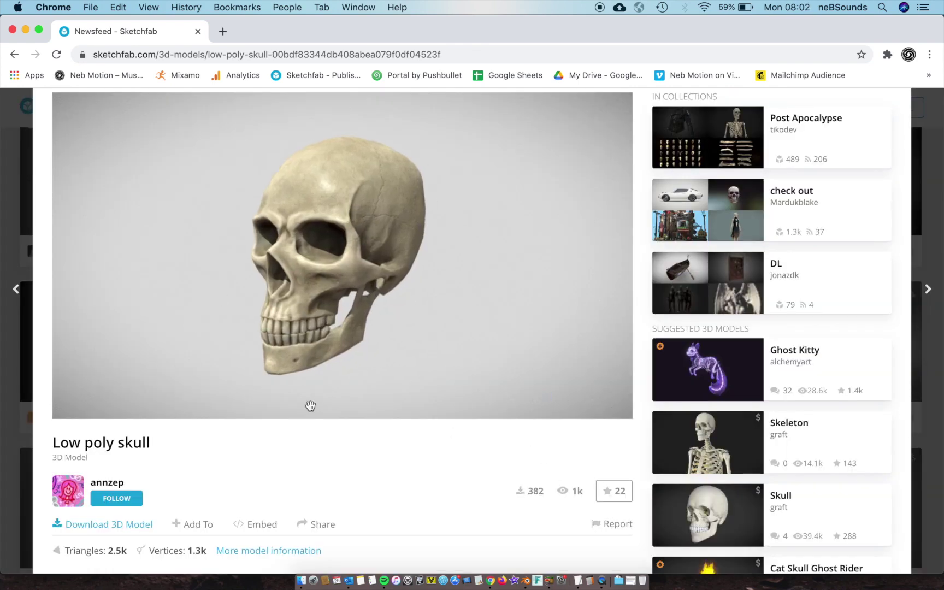
scroll(342, 333, "down", 3)
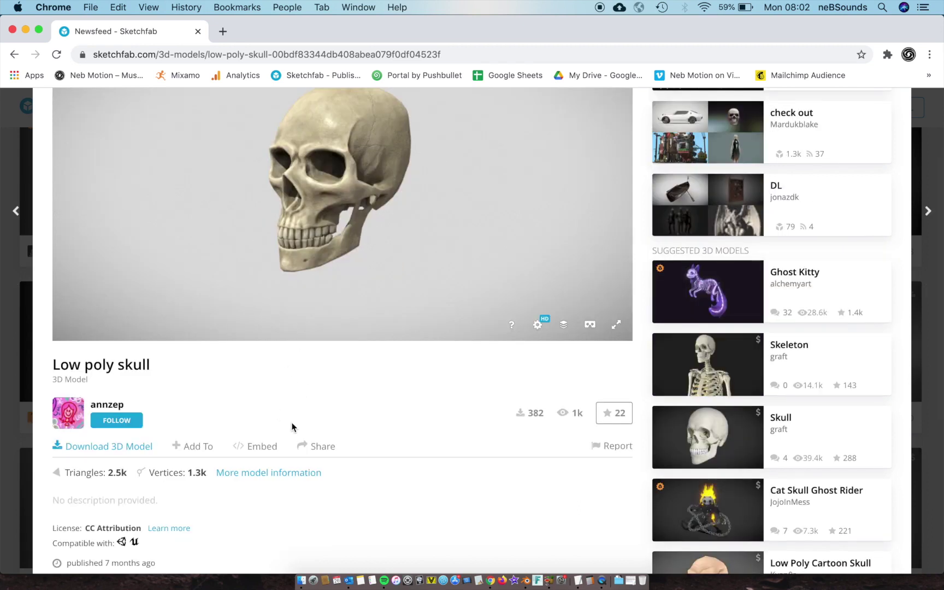
left_click(528, 582)
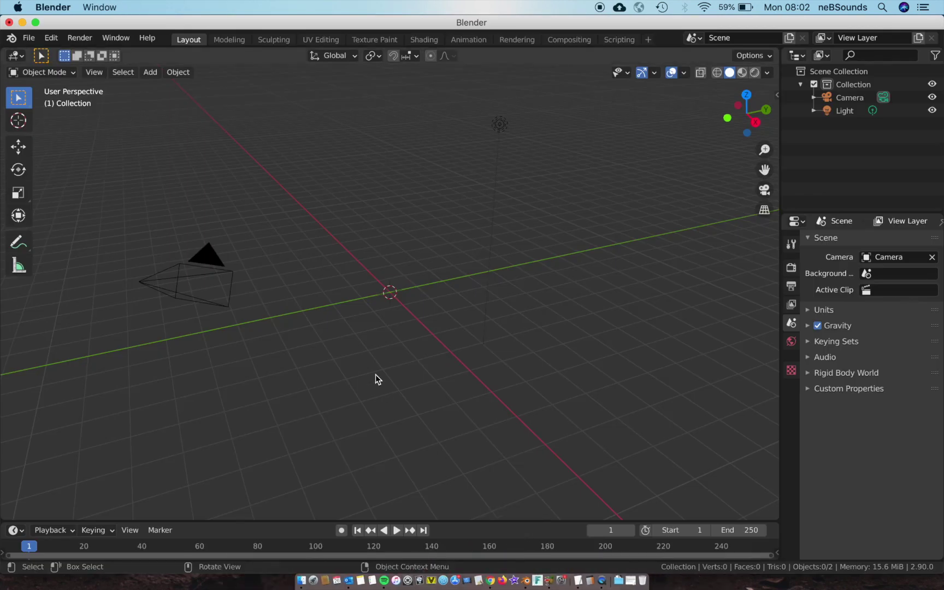
Step: Maximize Blender and import skull_lp2.fbx through File > Import > FBX
left_click(36, 22)
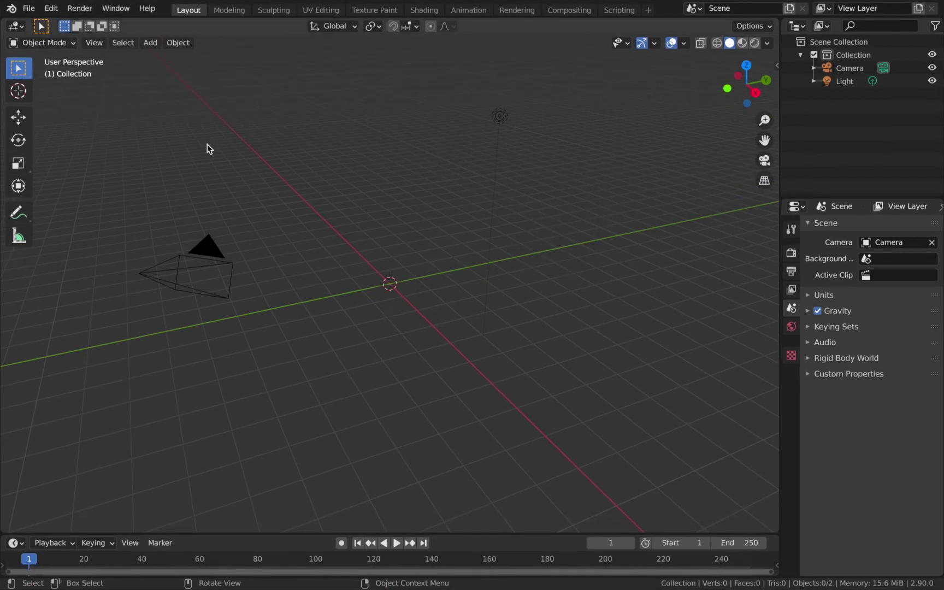
left_click(33, 9)
mouse_move(55, 186)
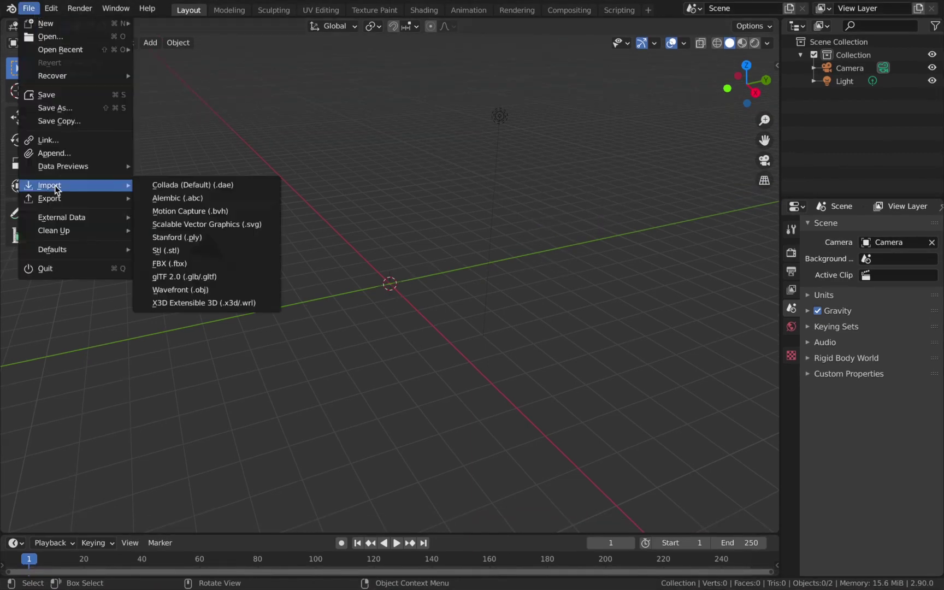
left_click(176, 264)
left_click(327, 165)
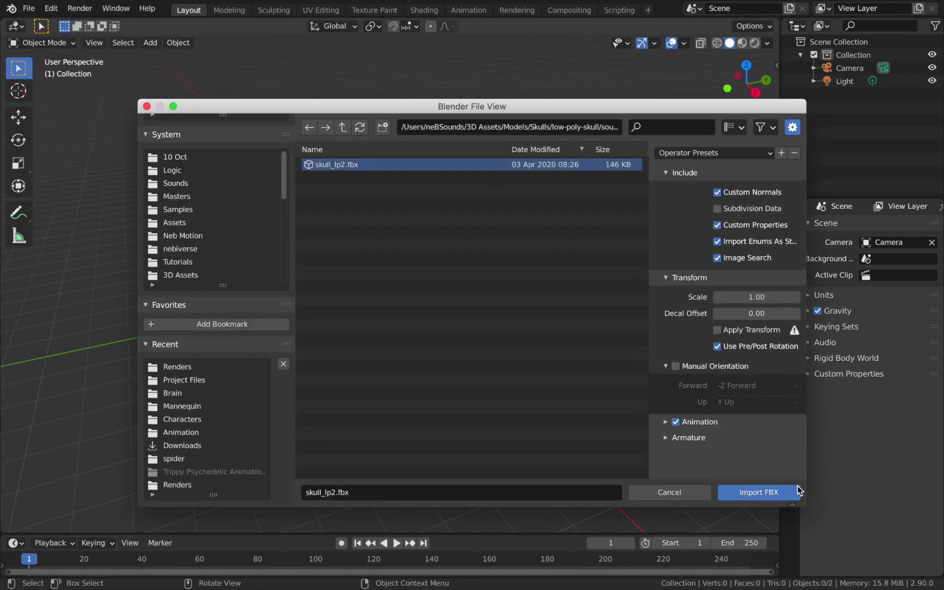
left_click(742, 494)
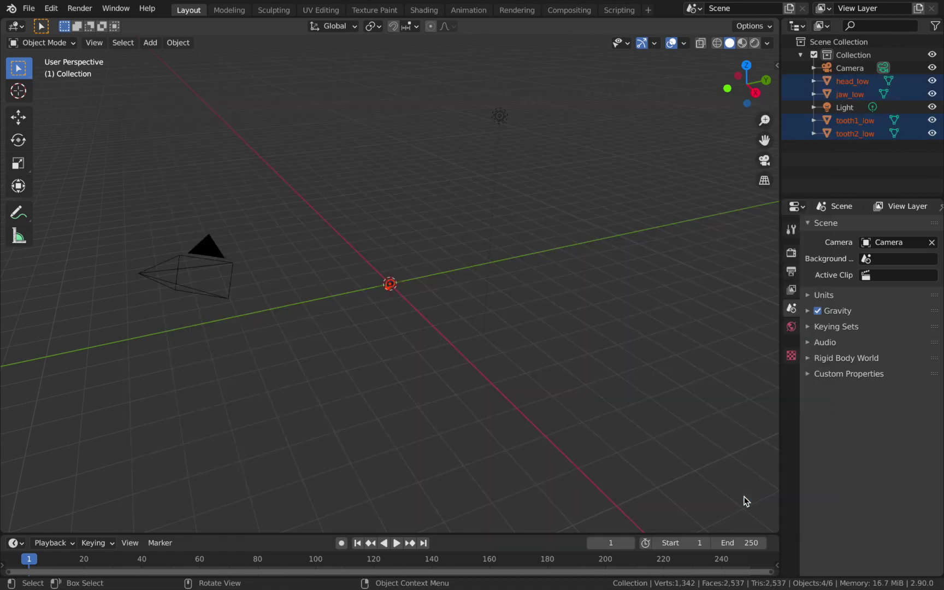
middle_click_drag(742, 499, 401, 325)
Step: Clear the camera's location and rotation, then rotate it 90° on X
key("s")
left_click(623, 174)
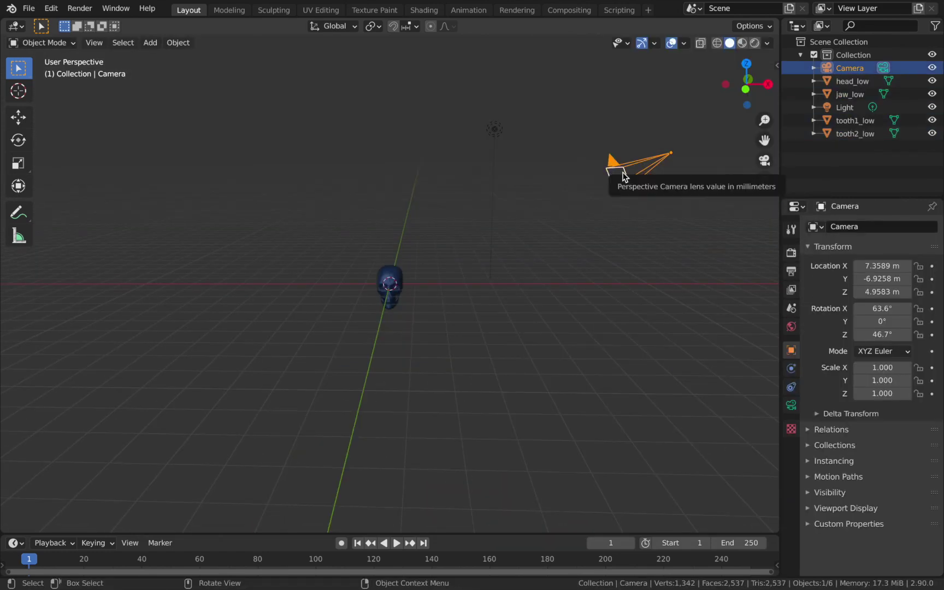
key("alt+g")
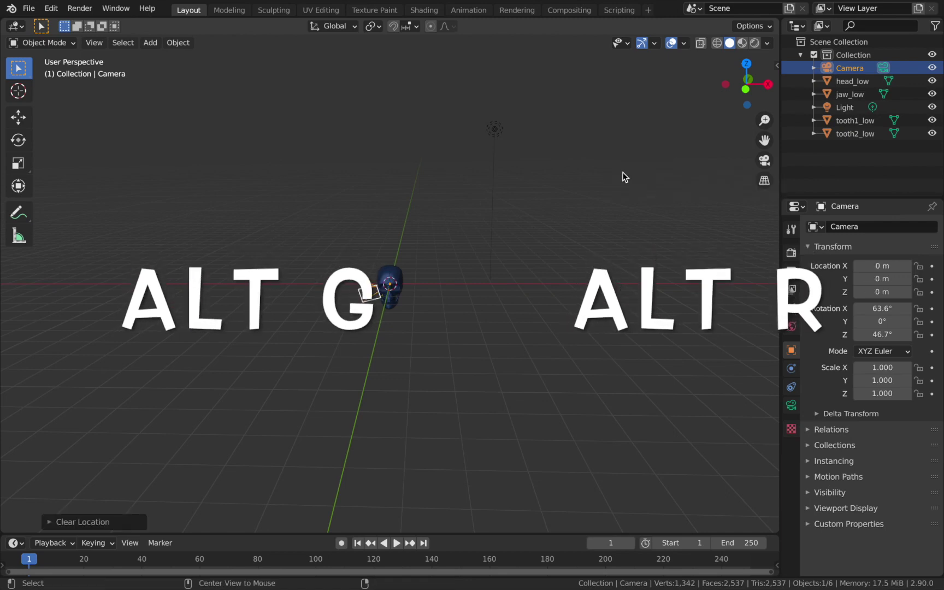
key("alt+r")
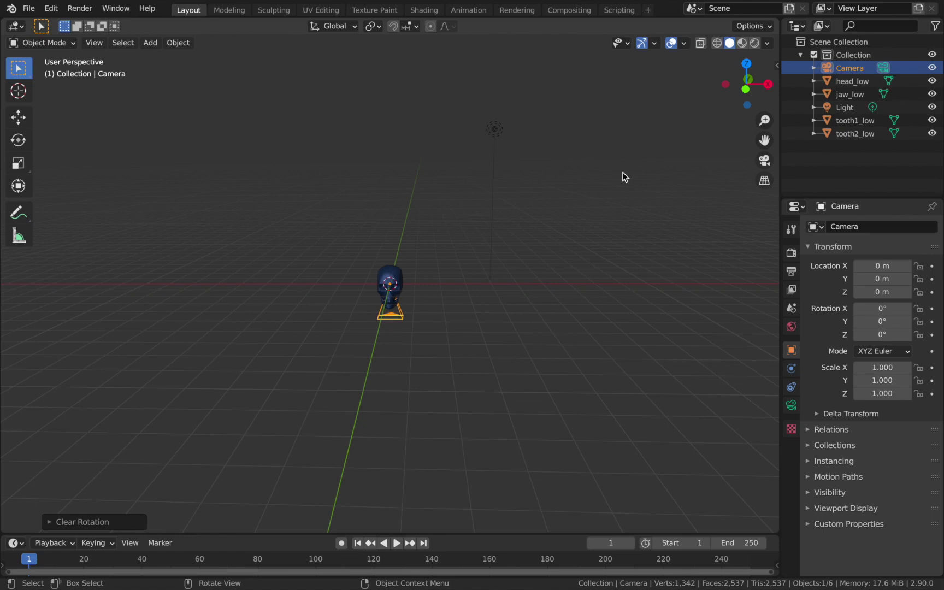
type("rx")
type("90")
key("Return")
middle_click_drag(624, 177, 425, 274)
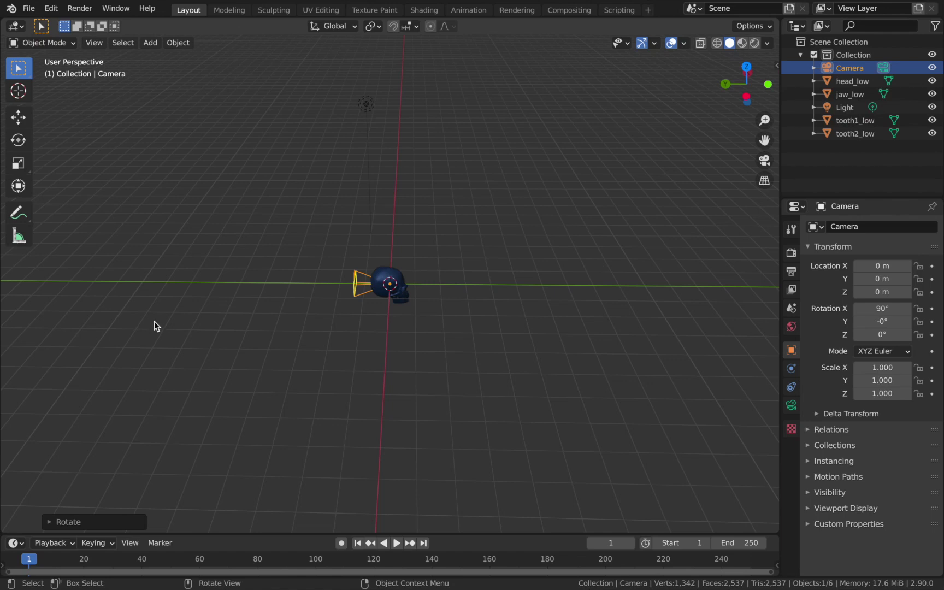
Step: Move the camera to Y -8 m and look through it
type("gy-8")
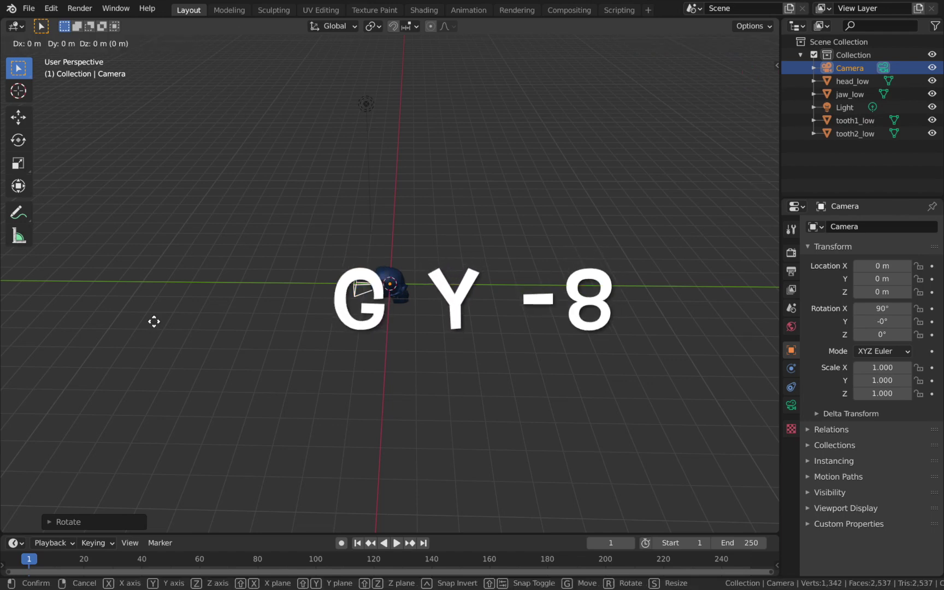
key("Return")
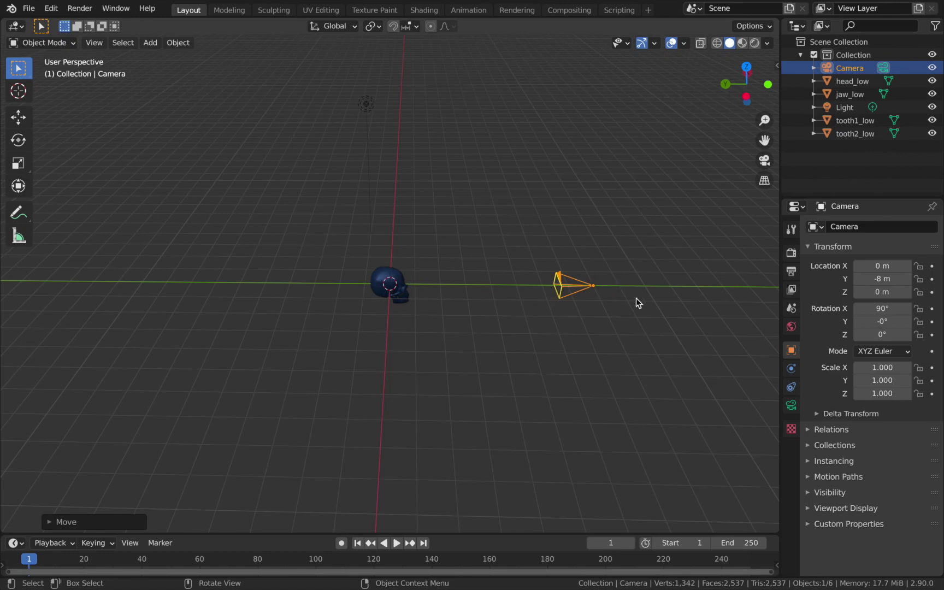
key("KP_0")
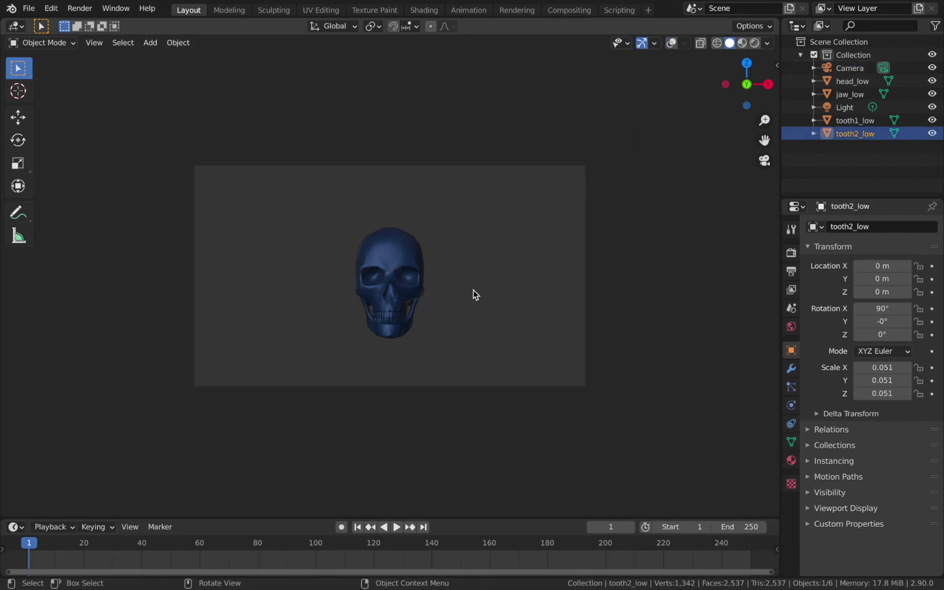
Step: Browse the skull parts in the outliner, orbit to a front view, and enlarge the timeline
left_click(398, 258)
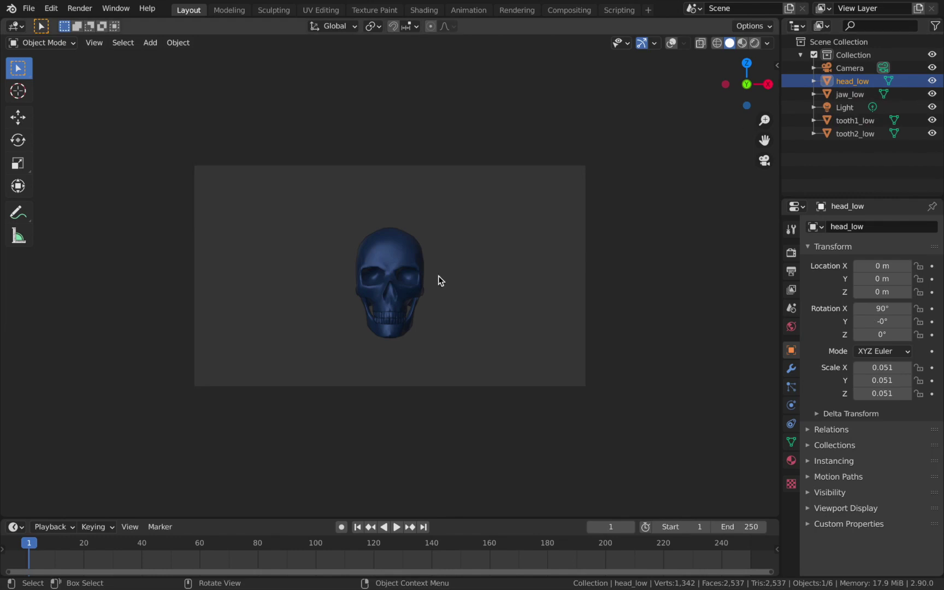
left_click(856, 93)
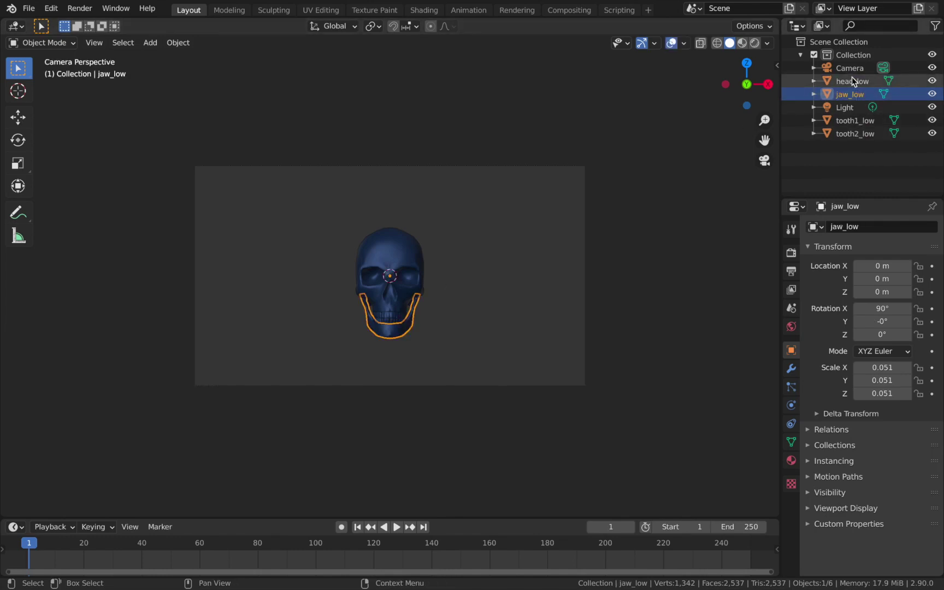
key("Down")
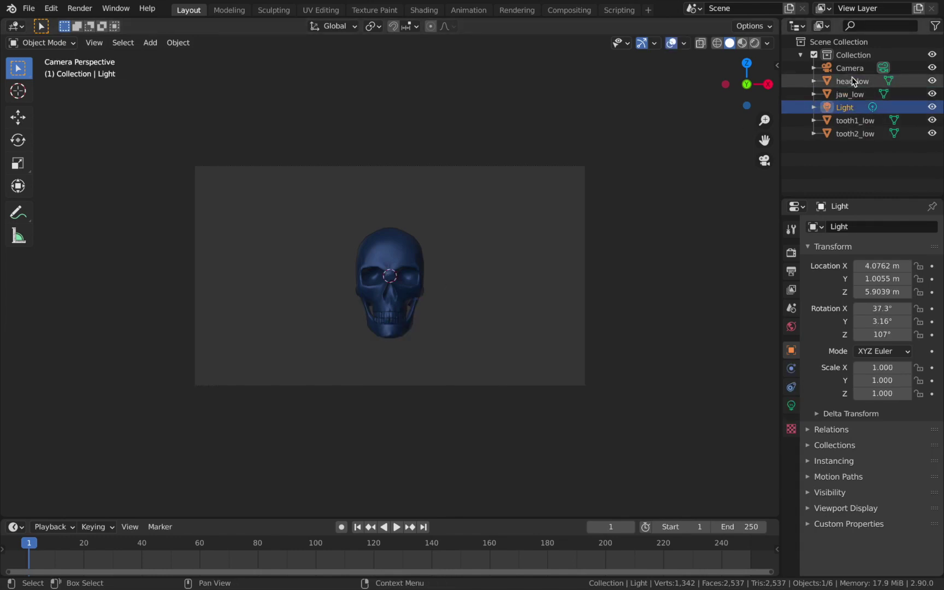
key("Up")
key("Up")
key("Down")
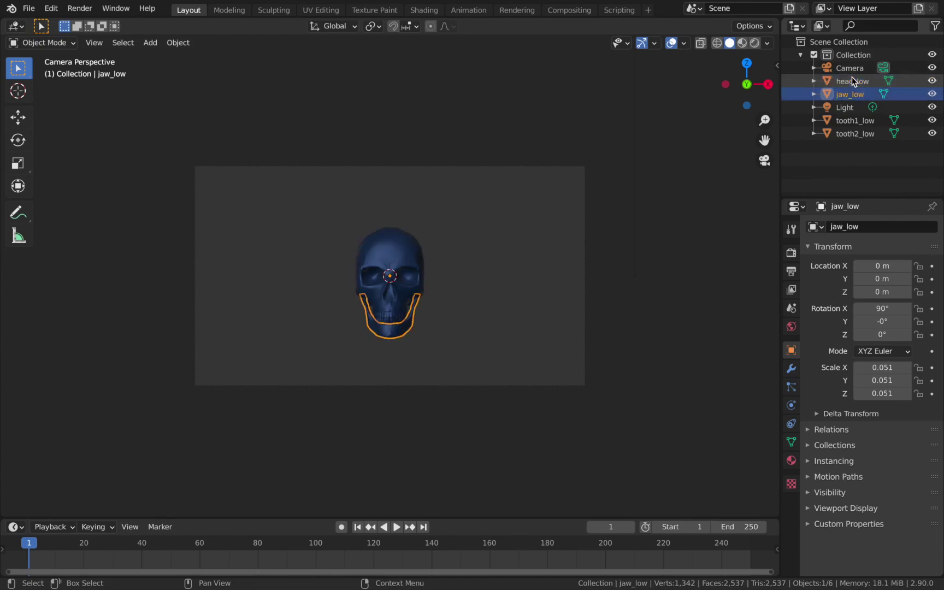
key("Down")
key("Down")
key("Down")
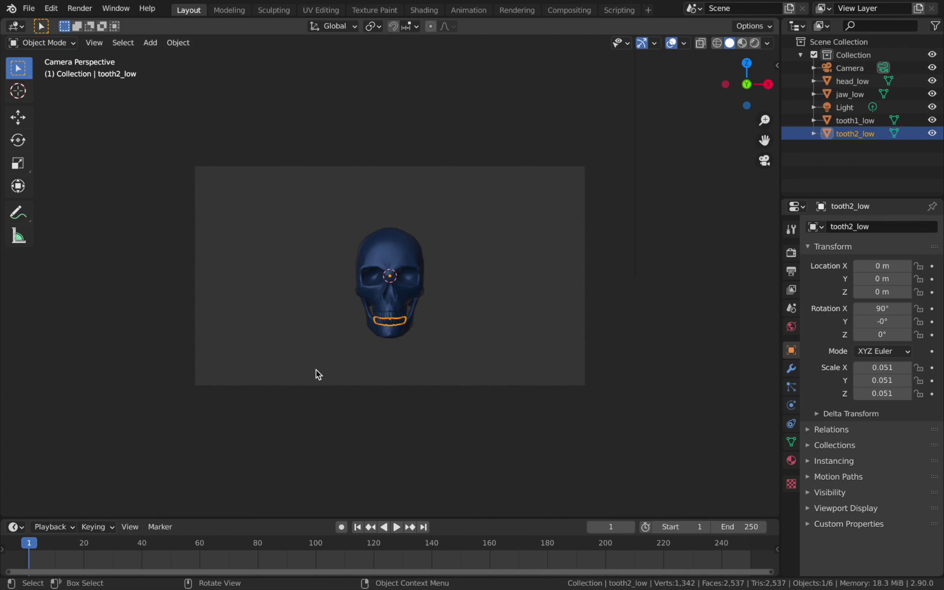
middle_click_drag(508, 329, 480, 333)
middle_click_drag(687, 219, 686, 219)
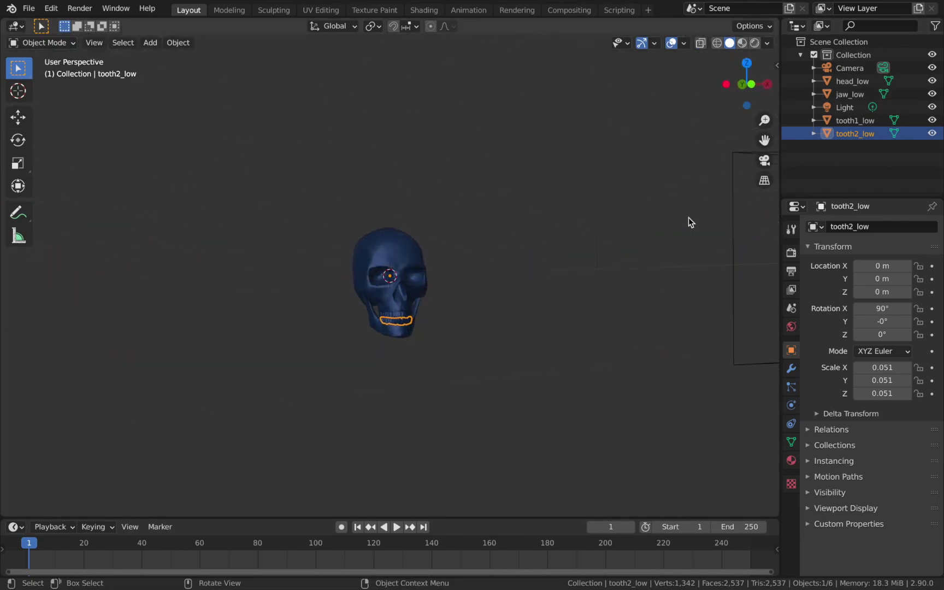
left_click_drag(443, 517, 442, 449)
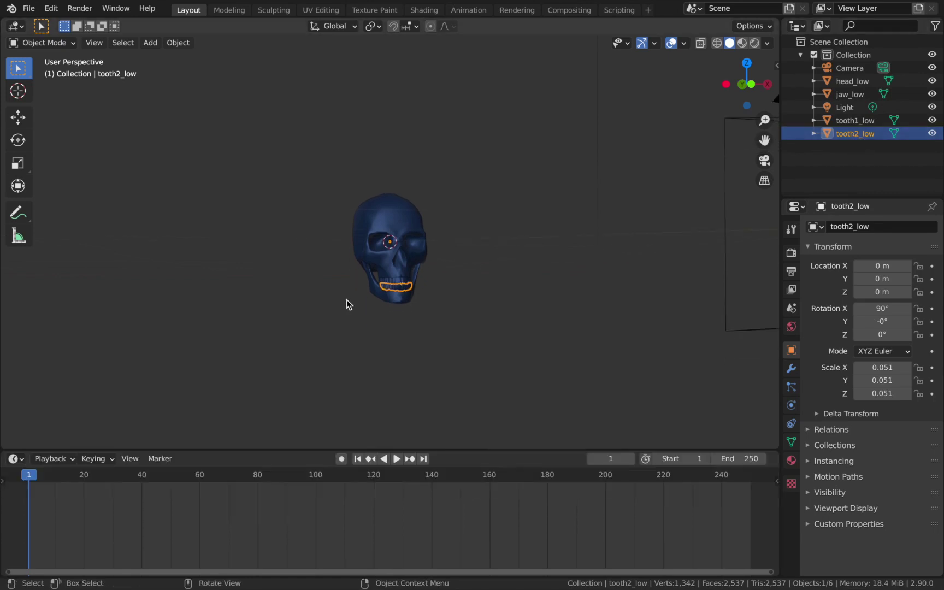
Step: Join tooth2_low into jaw_low so the lower teeth become part of the jaw
left_click(850, 93)
left_click(851, 133)
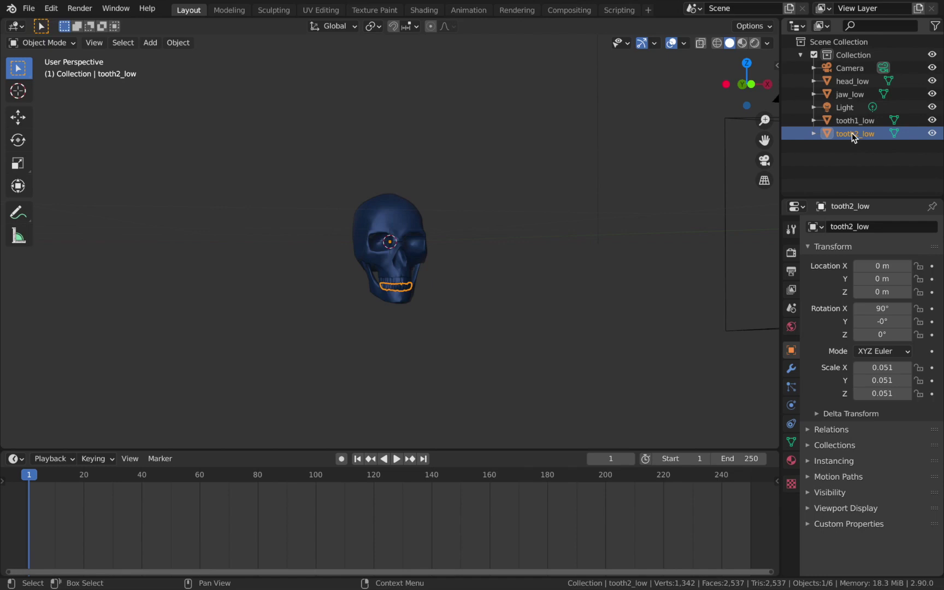
left_click(852, 94, "ctrl")
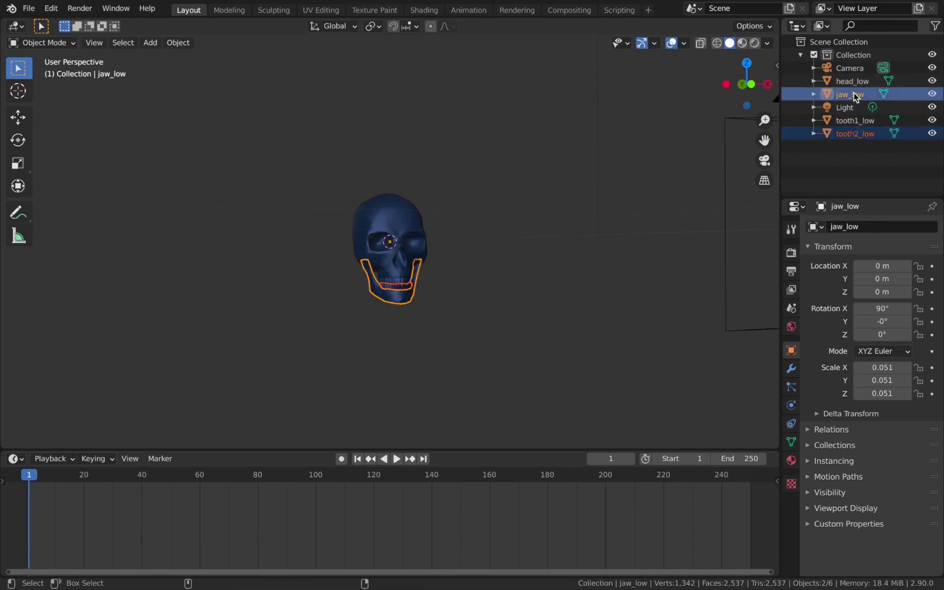
key("ctrl+j")
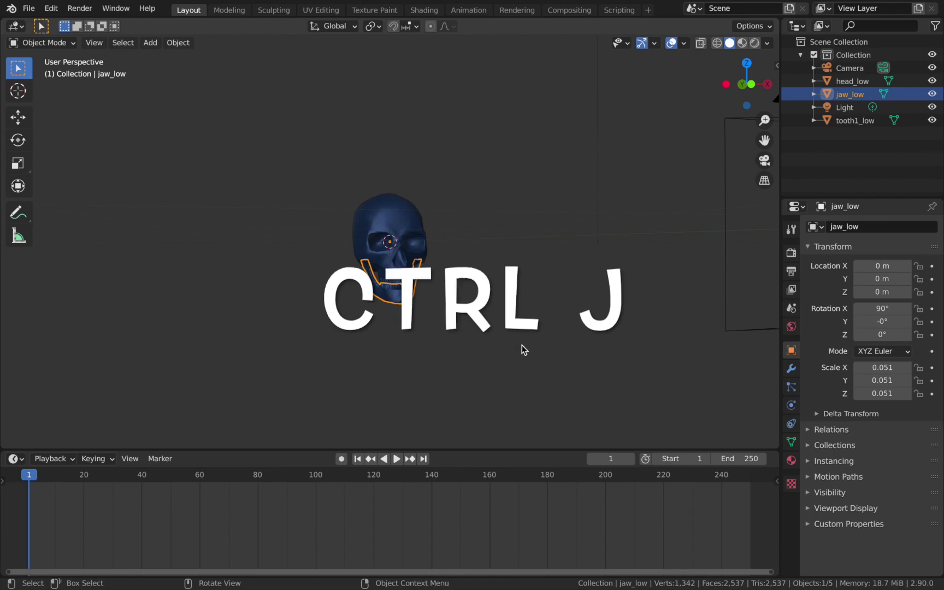
left_click(740, 454)
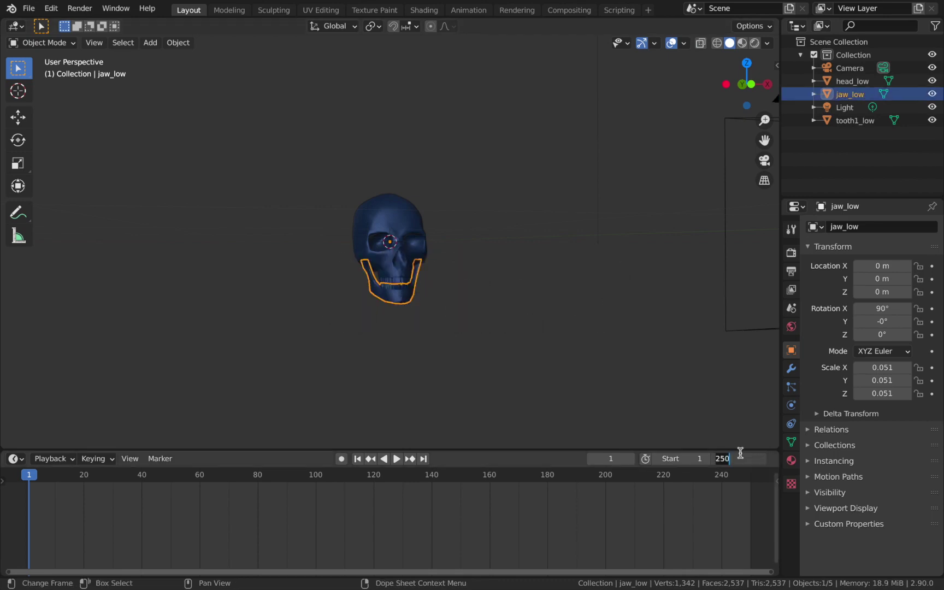
Step: Set the end frame to 120 and key the jaw's 90° X rotation at frames 1 and 120
type("1")
key("Return")
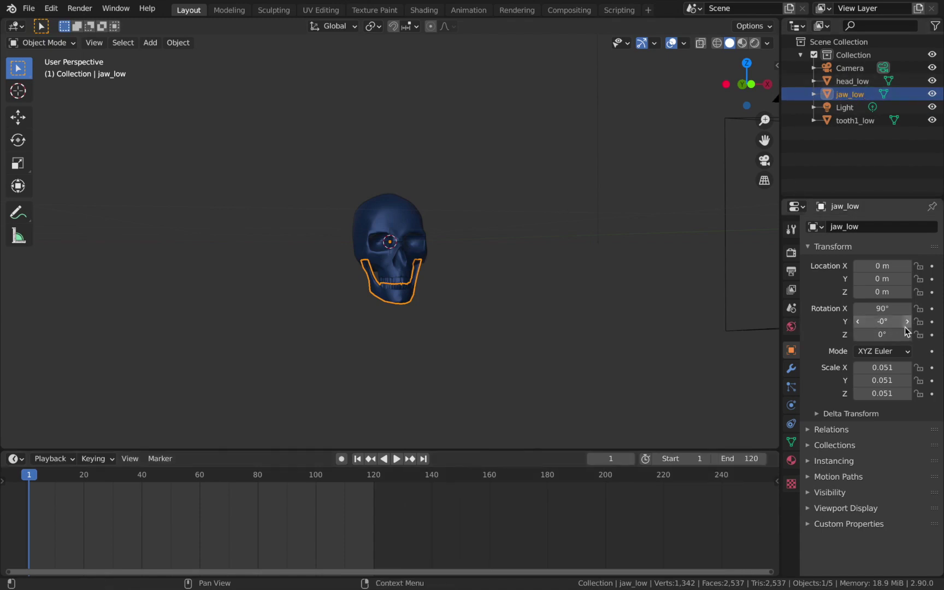
left_click_drag(882, 309, 928, 309)
key("Escape")
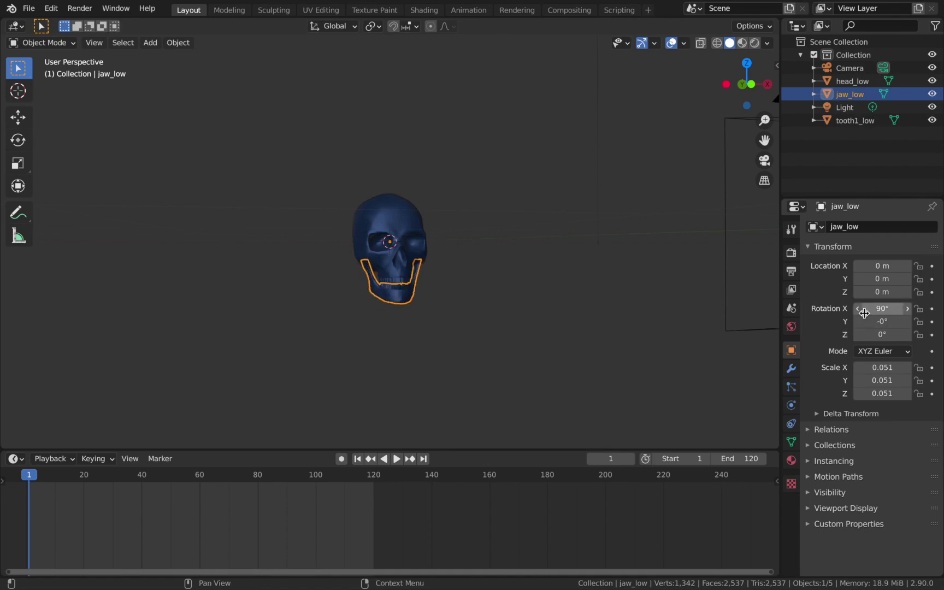
left_click(930, 309)
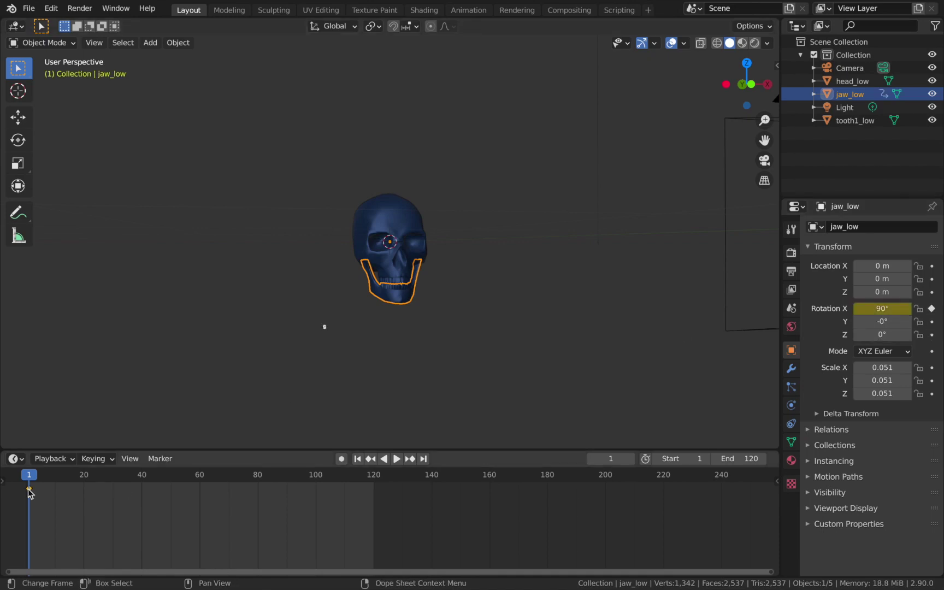
key("shift+d")
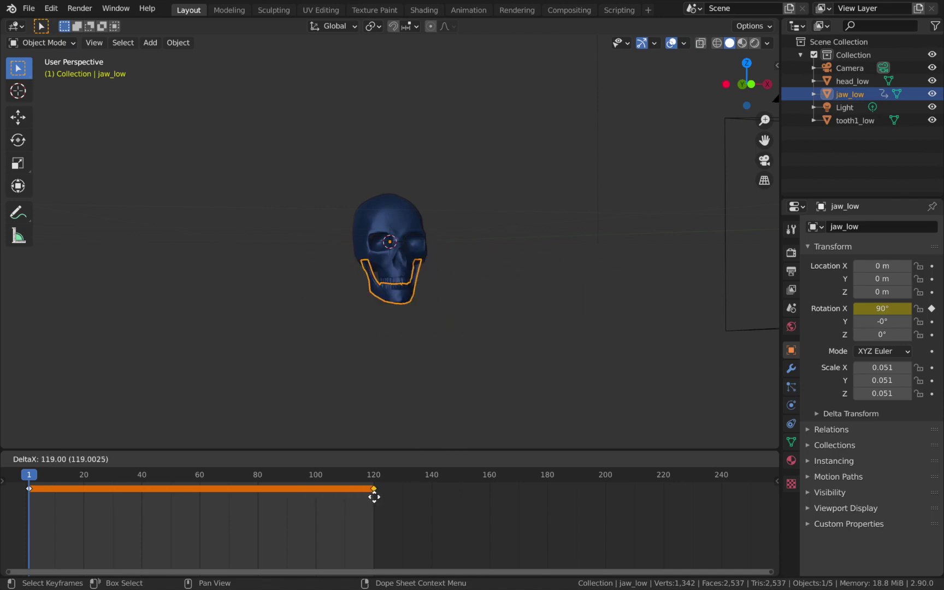
left_click(376, 500)
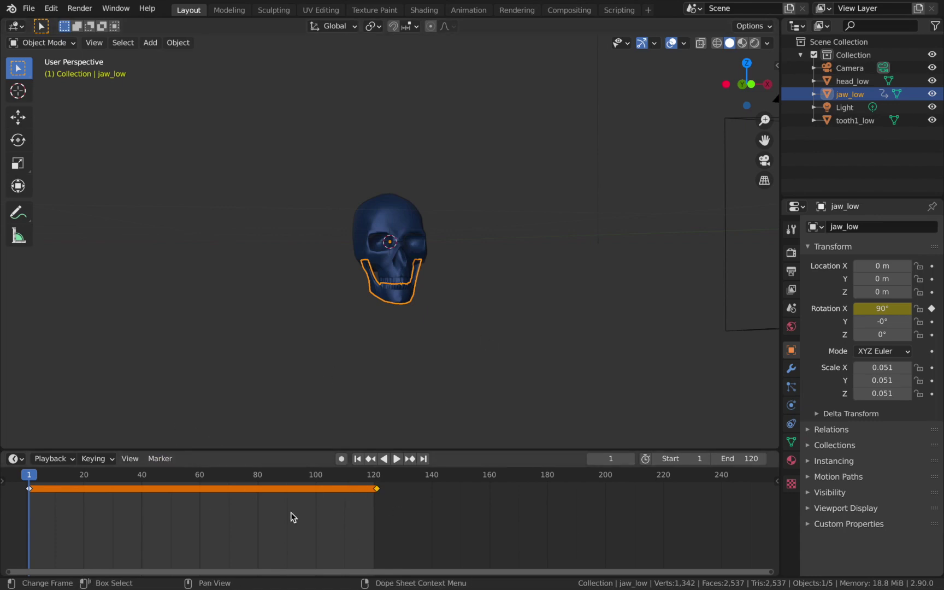
Step: At frame 11, rotate the jaw to 130° on X and key it
left_click(59, 479)
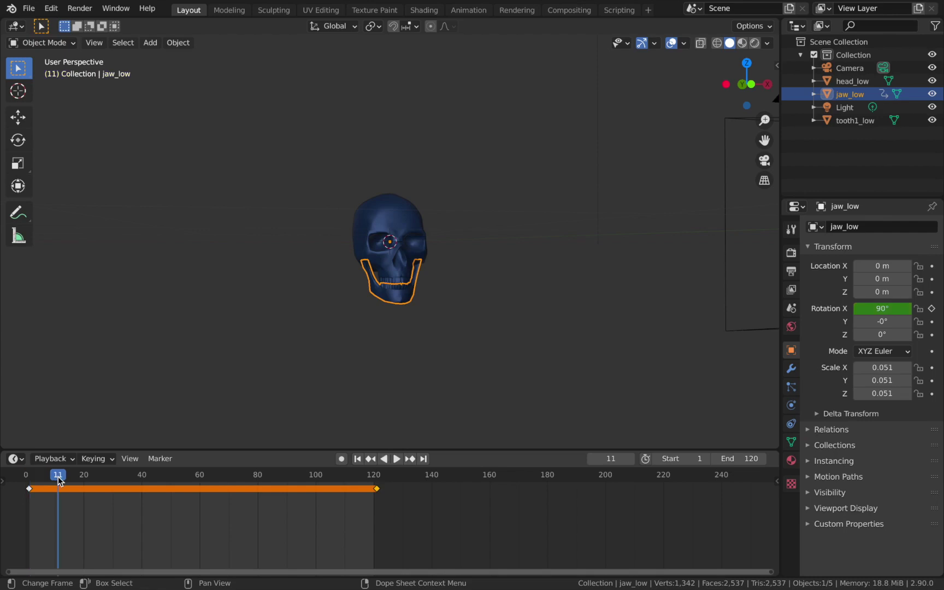
left_click_drag(883, 308, 919, 308)
middle_click_drag(547, 273, 601, 273)
double_click(882, 308)
type("130")
key("Return")
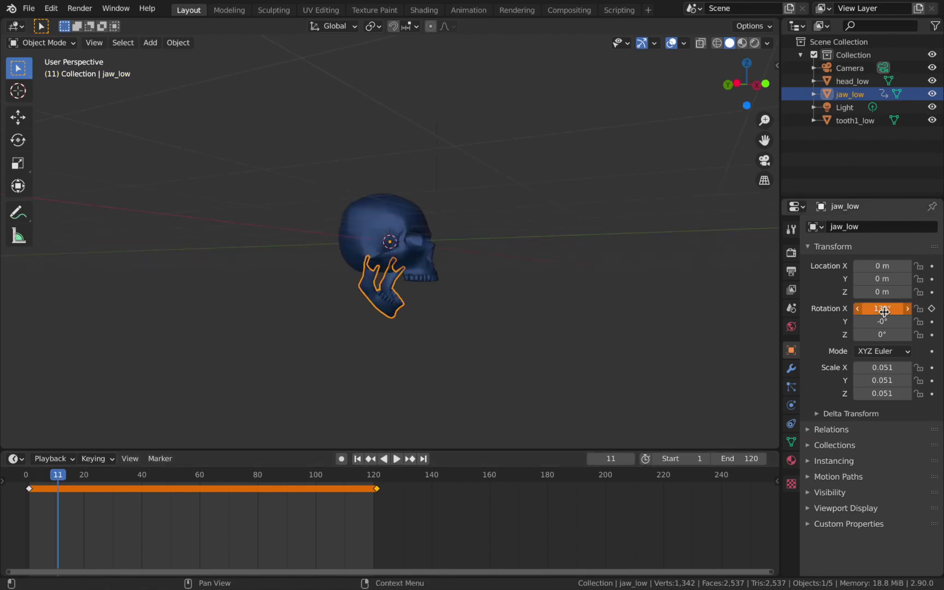
left_click(932, 309)
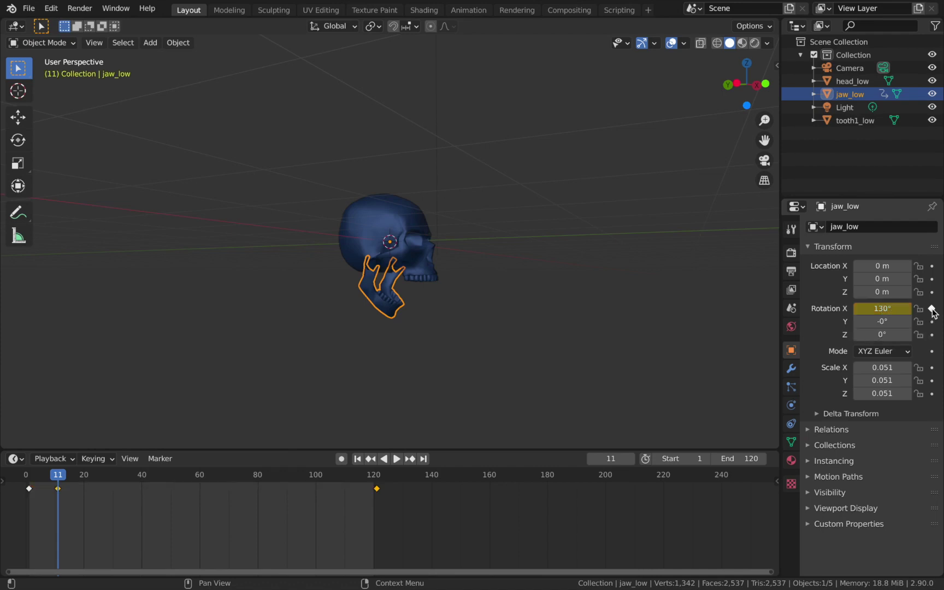
Step: Copy the first two jaw keyframes to frames 20 and 30 and repeat them up to frame 110
left_click(79, 502)
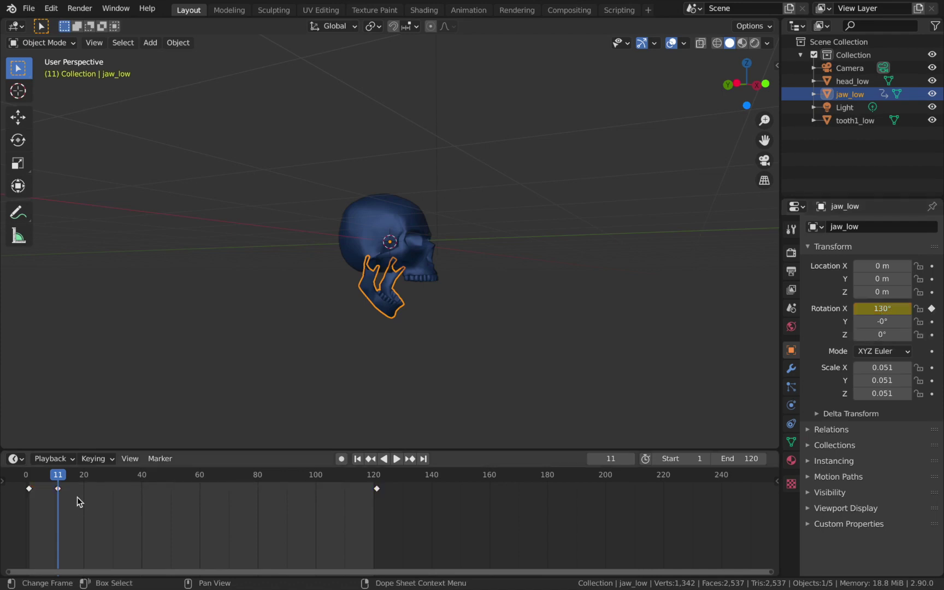
left_click_drag(79, 512, 19, 490)
key("shift+d")
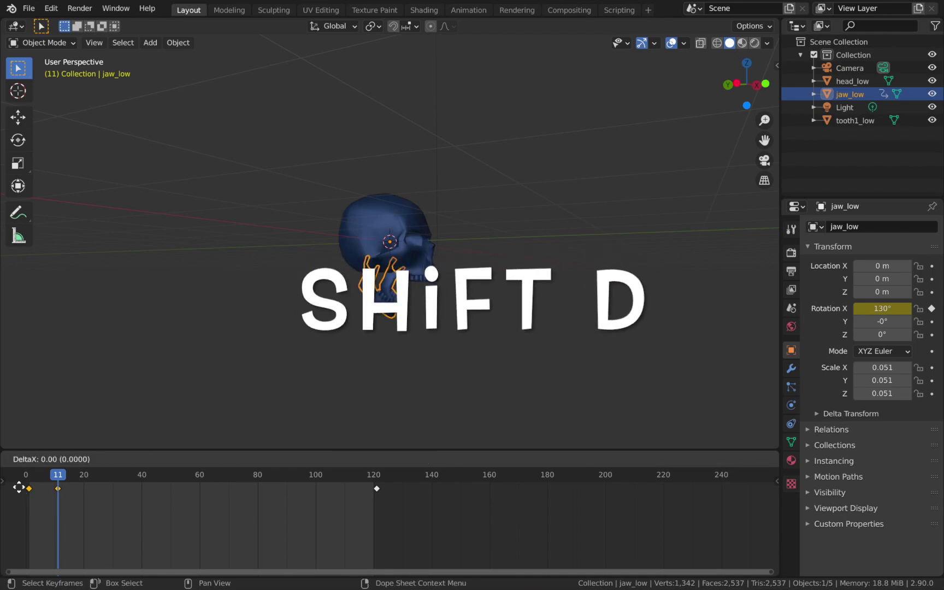
left_click(77, 496)
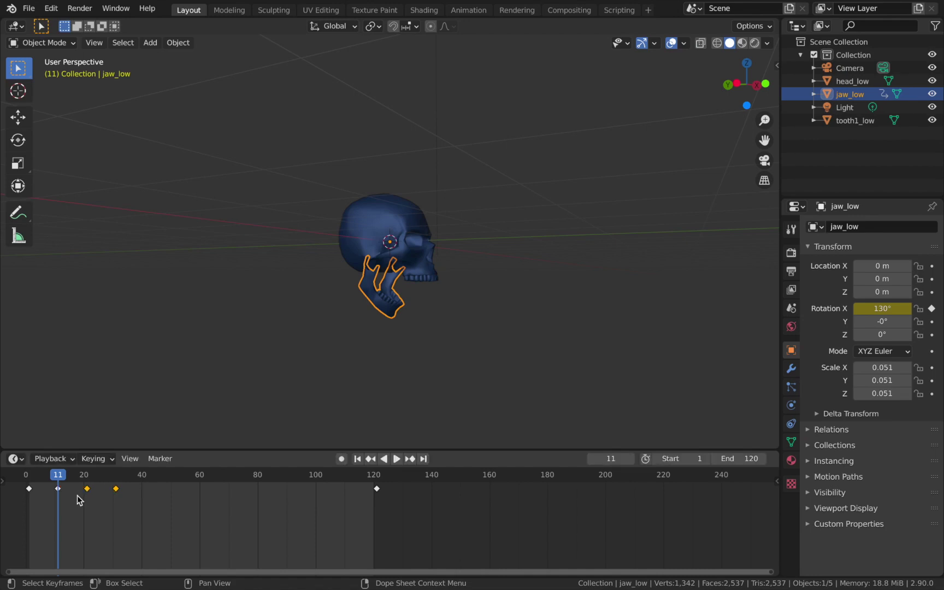
key("shift+r")
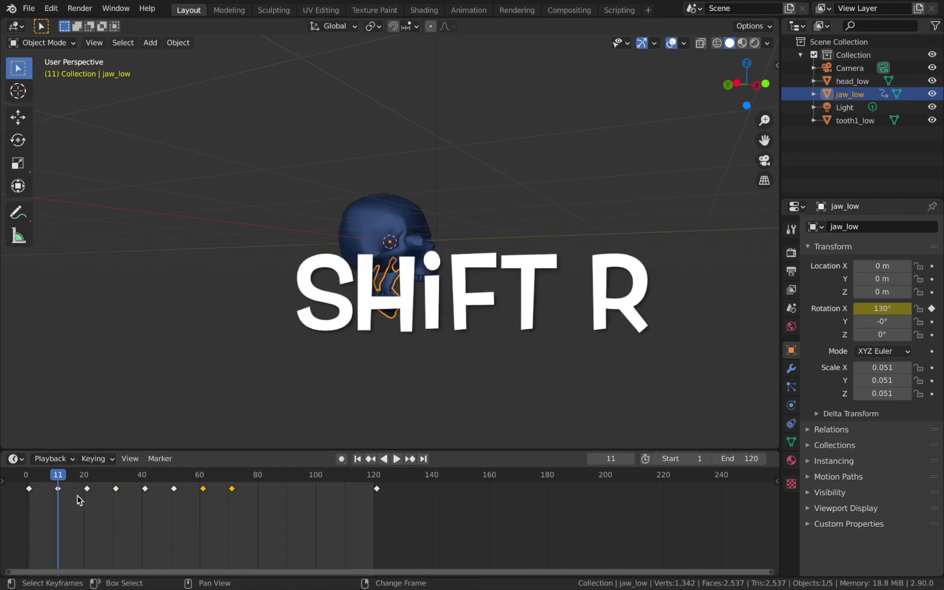
key("shift+r")
key("shift+r")
Step: Play the animation from frame 1 to watch the jaw chatter from the front
left_click(27, 478)
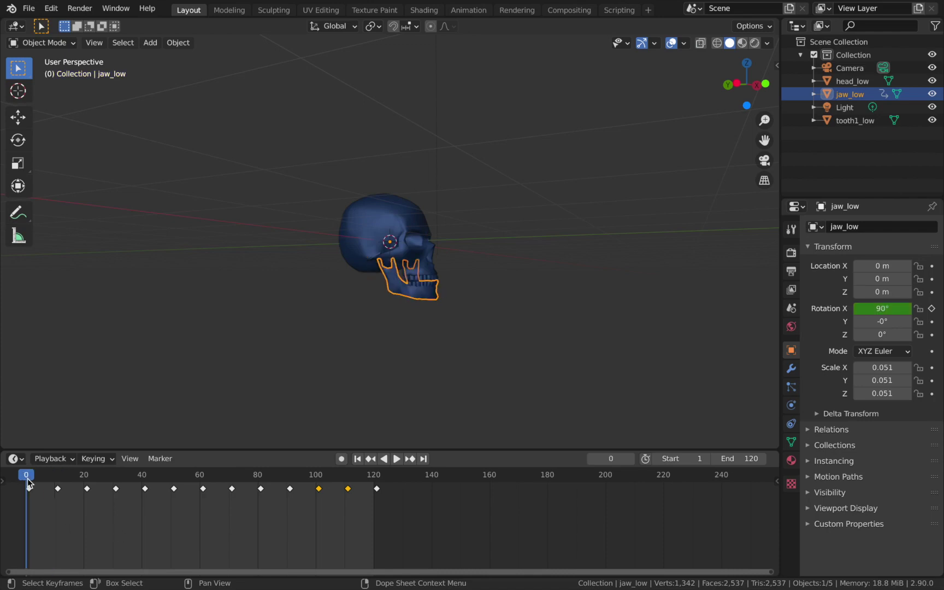
key("space")
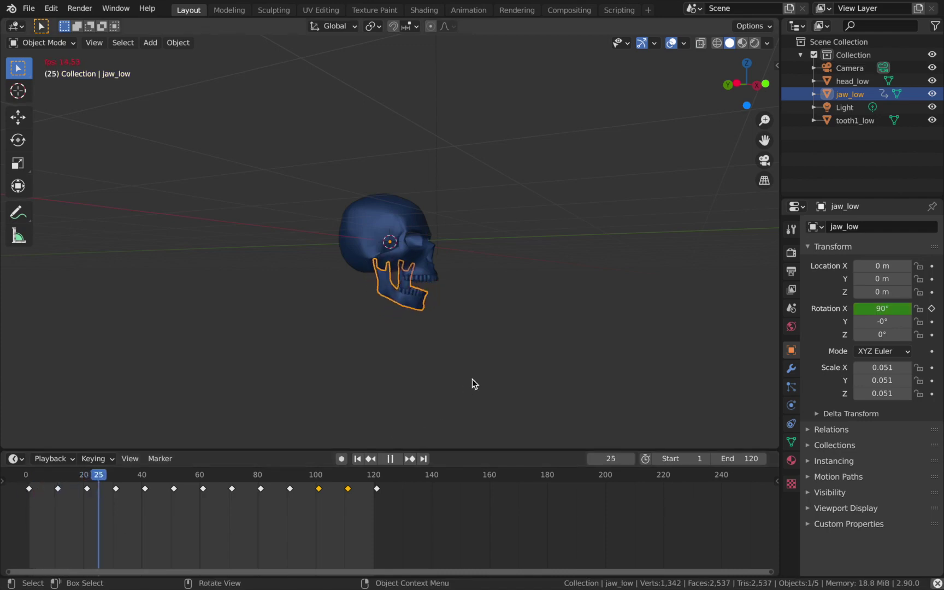
left_click(451, 379)
key("KP_1")
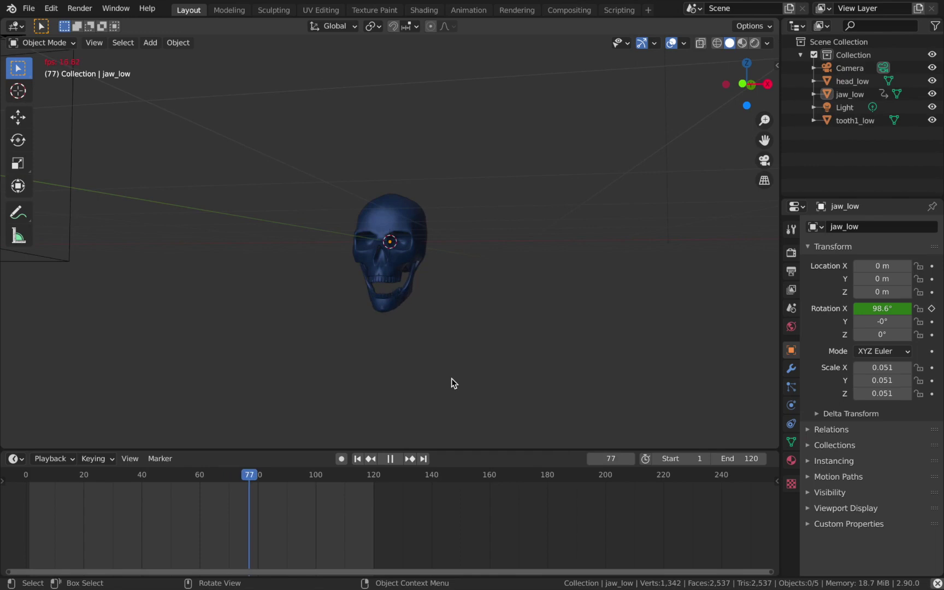
key("Escape")
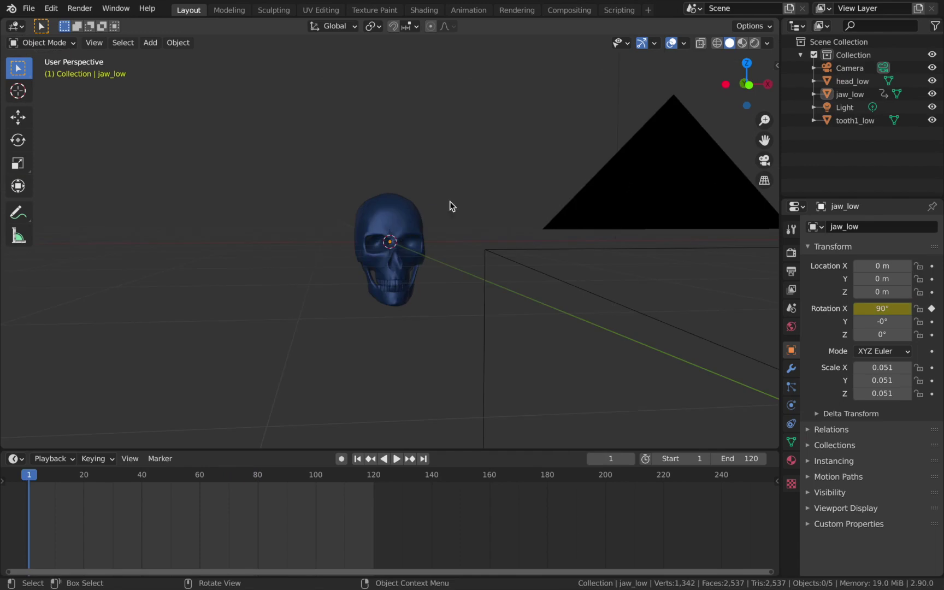
Step: Join tooth1_low into head_low, then rename the objects Skull Head and Skull Jaw
left_click(855, 82, "ctrl")
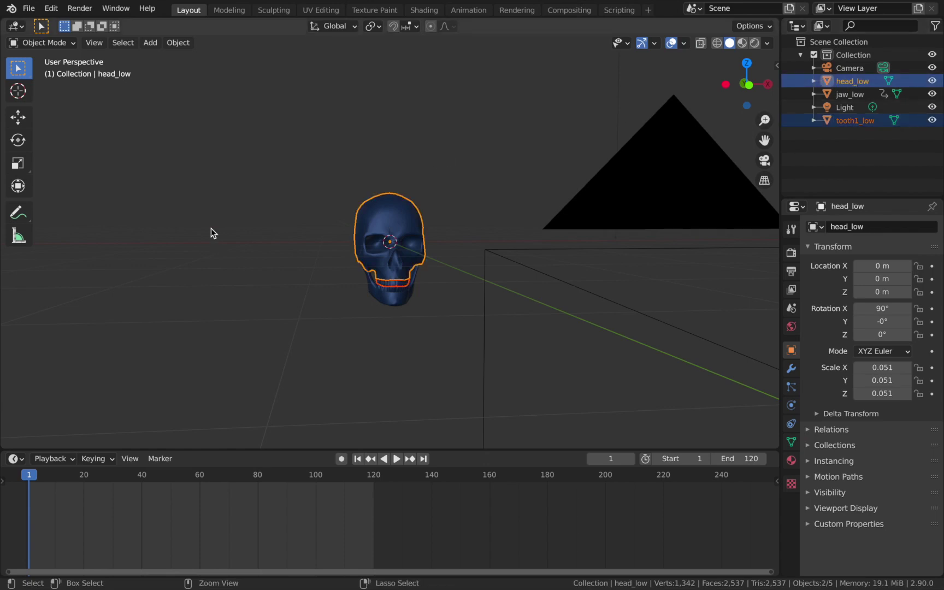
key("ctrl+j")
double_click(849, 81)
type("S")
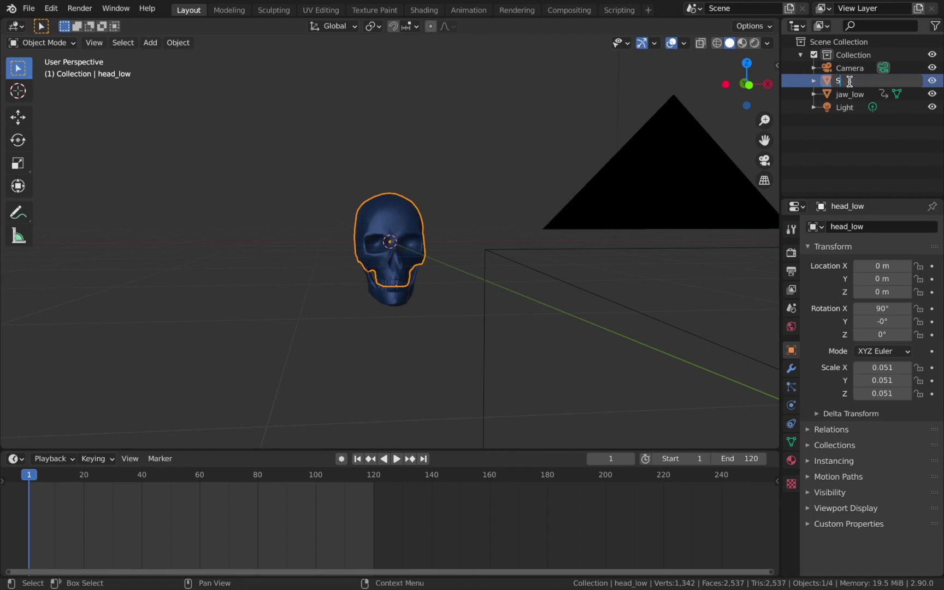
type("kull Head")
key("Return")
double_click(849, 80)
type("Sku")
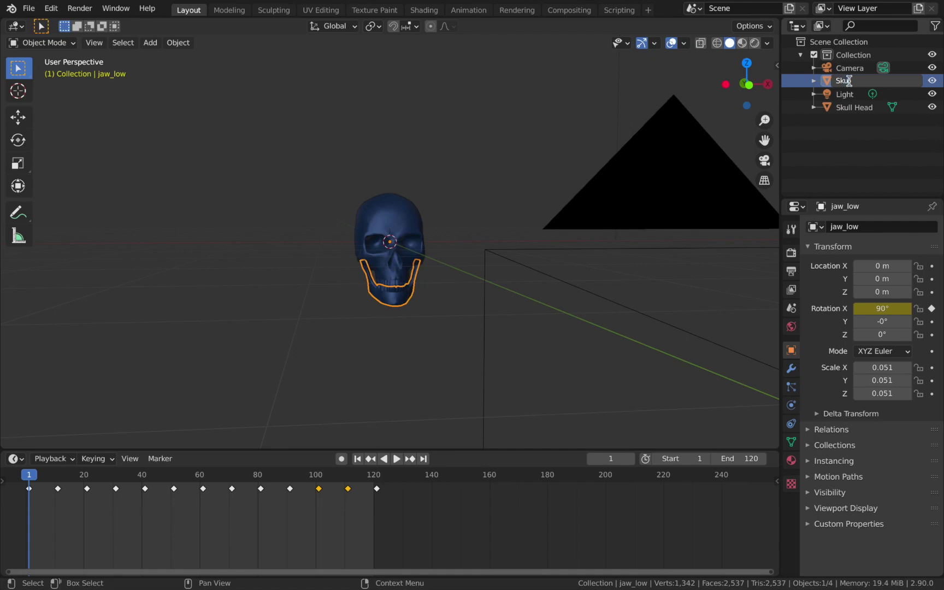
type("ll Jaw")
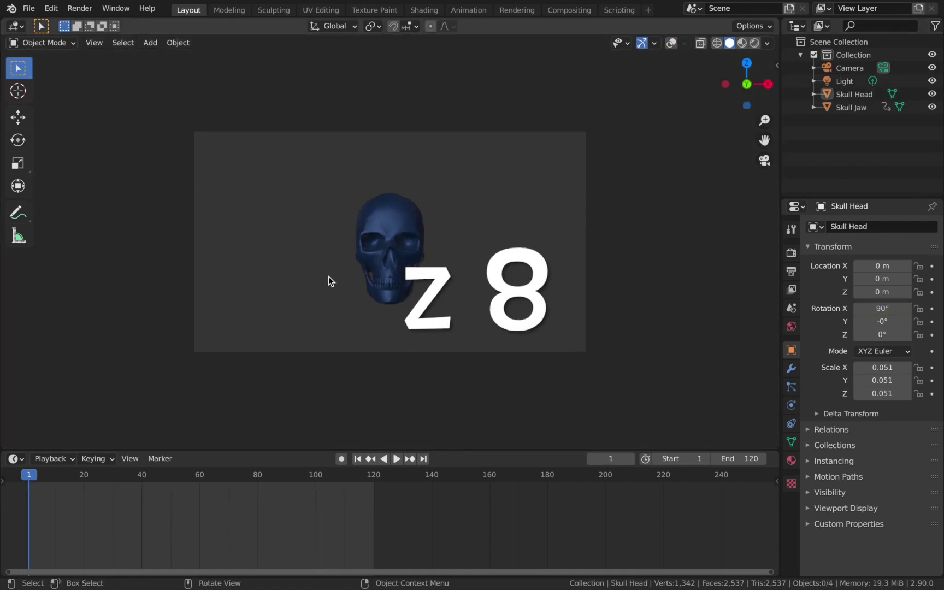
Step: Switch the viewport to rendered shading and set the world background colour to black
key("z")
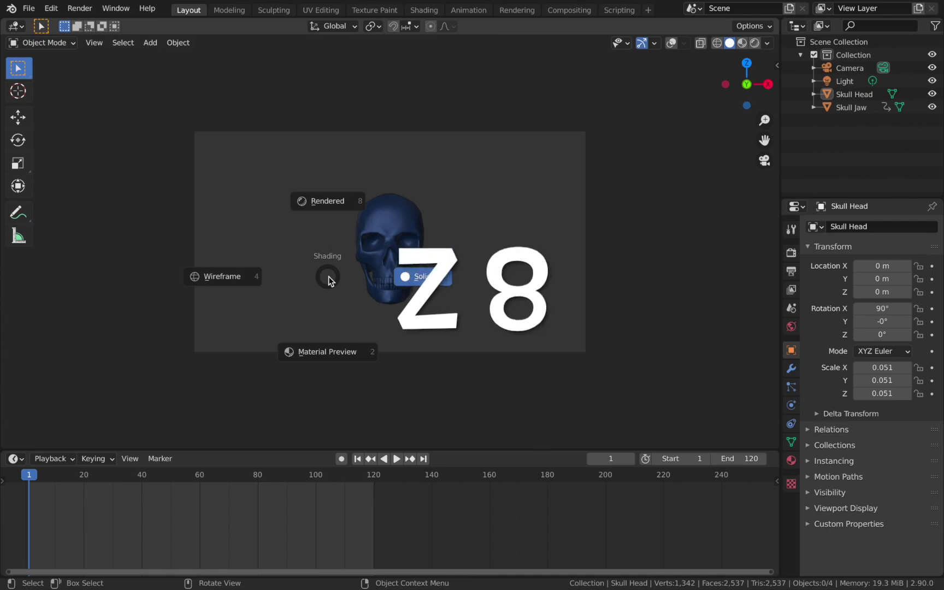
key("8")
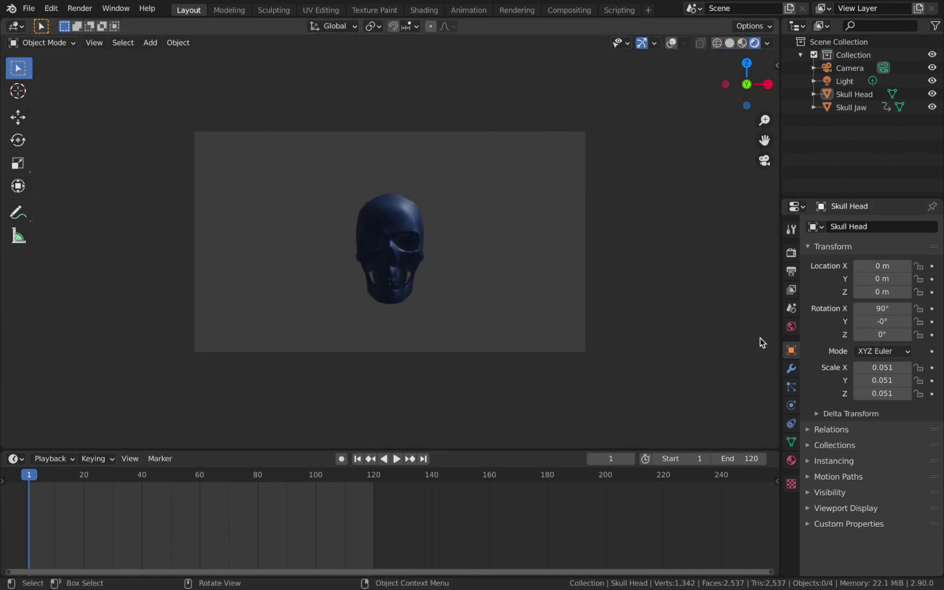
left_click(790, 326)
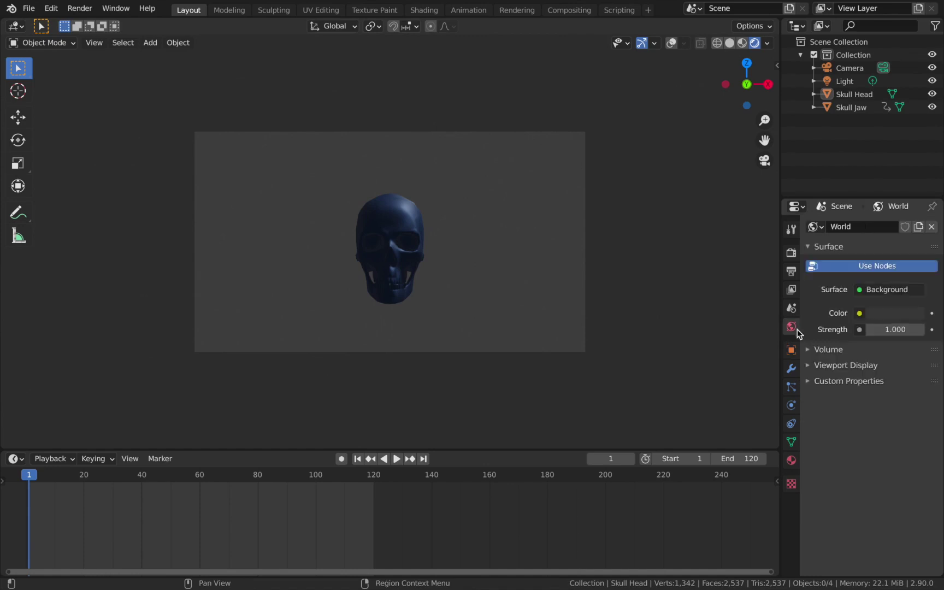
left_click(909, 309)
left_click_drag(913, 201, 914, 221)
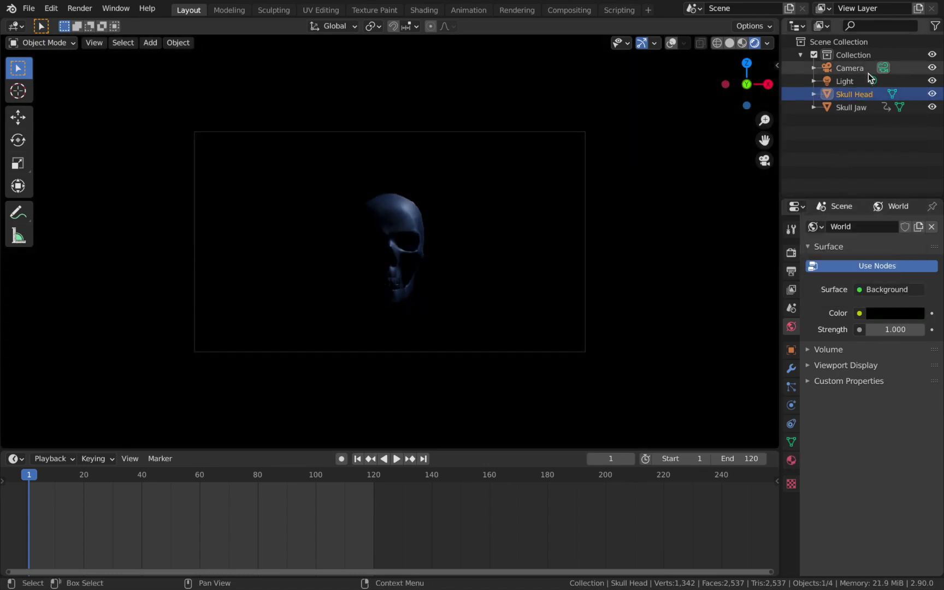
left_click(791, 460)
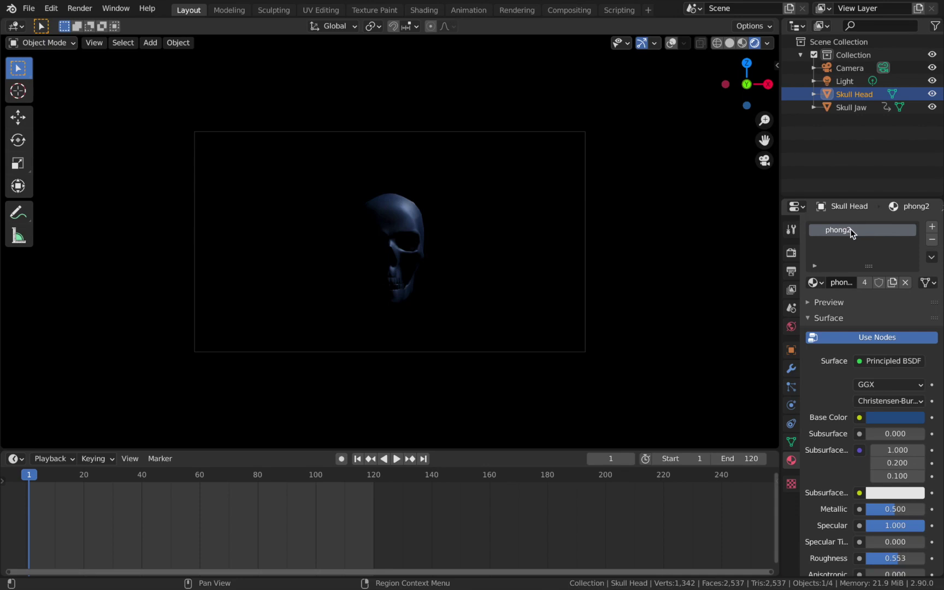
Step: Remove the material slots from Skull Head and Skull Jaw, then split the 3D view in two
left_click(931, 242)
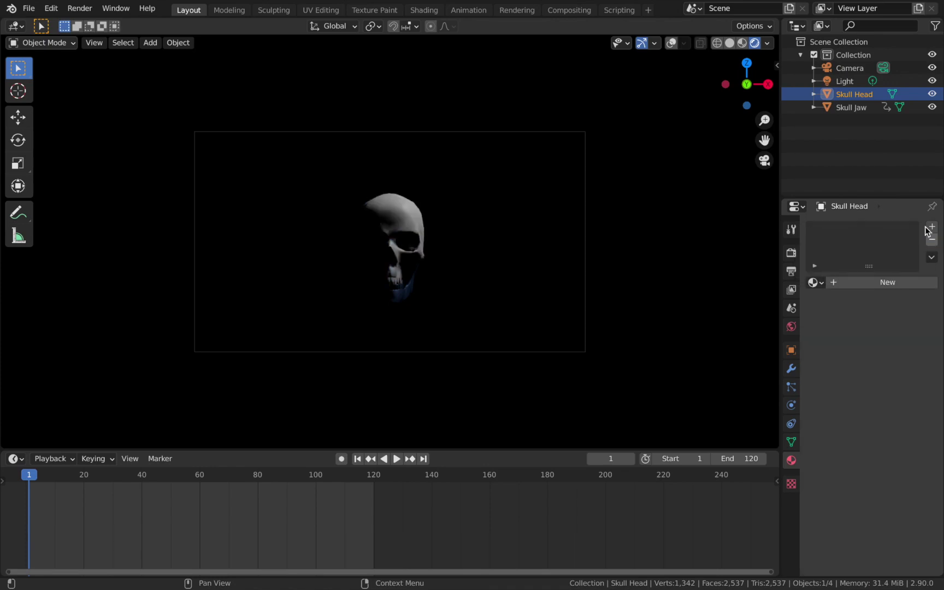
left_click(852, 108)
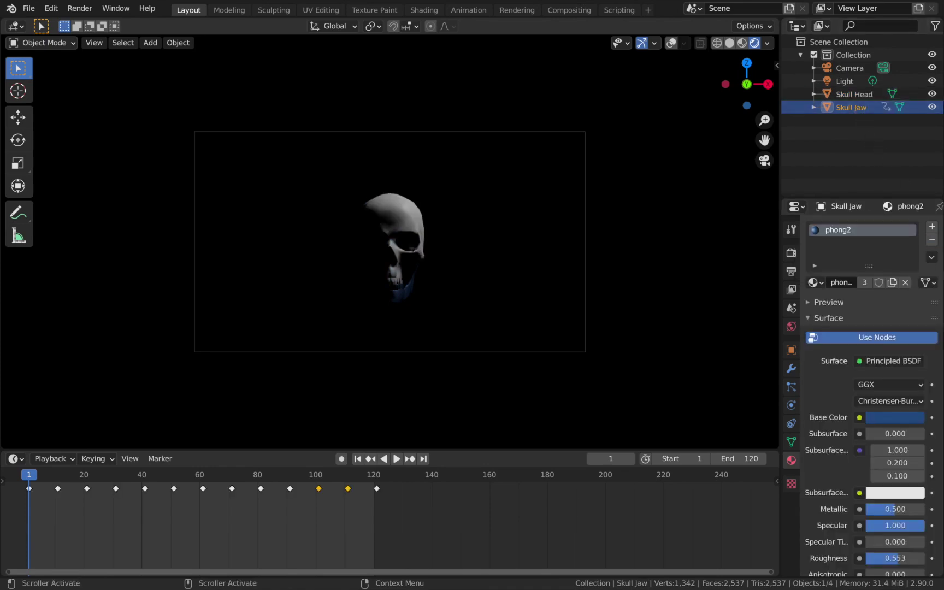
left_click(932, 242)
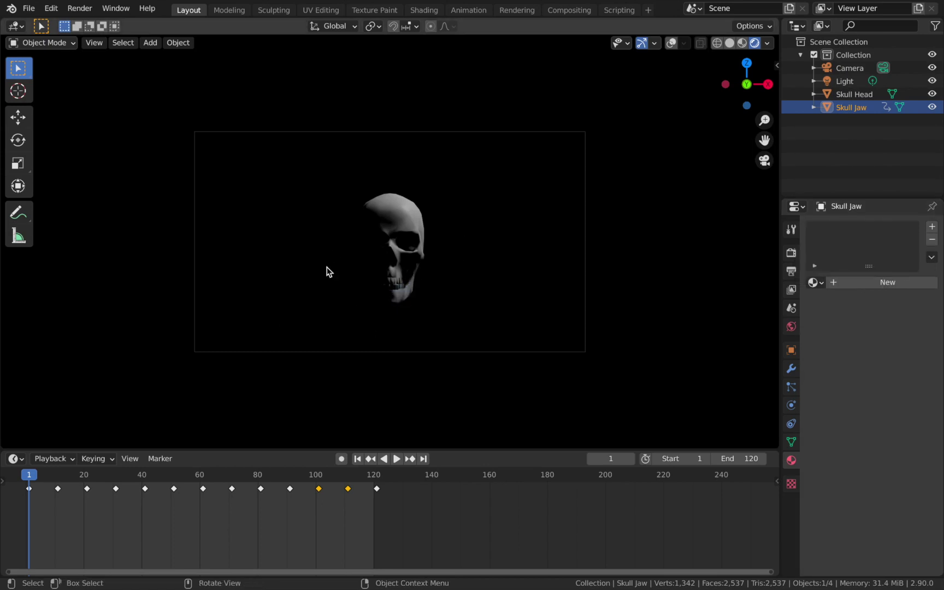
left_click(843, 94)
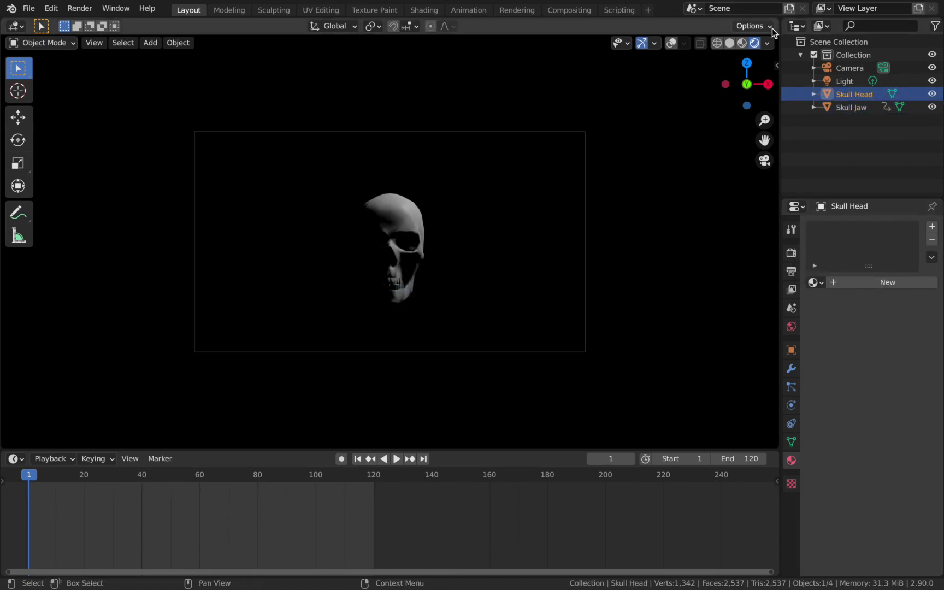
left_click_drag(779, 18, 400, 59)
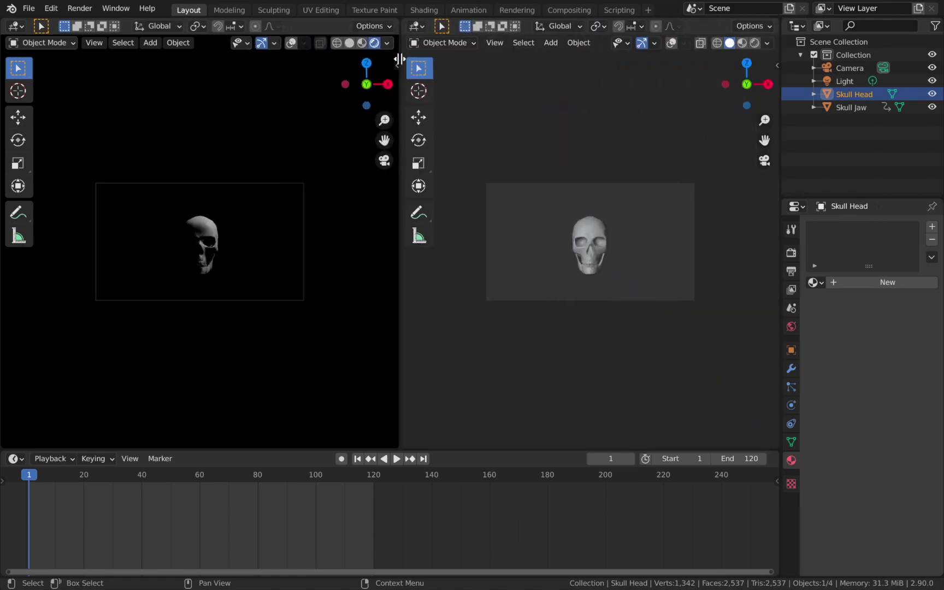
left_click(416, 26)
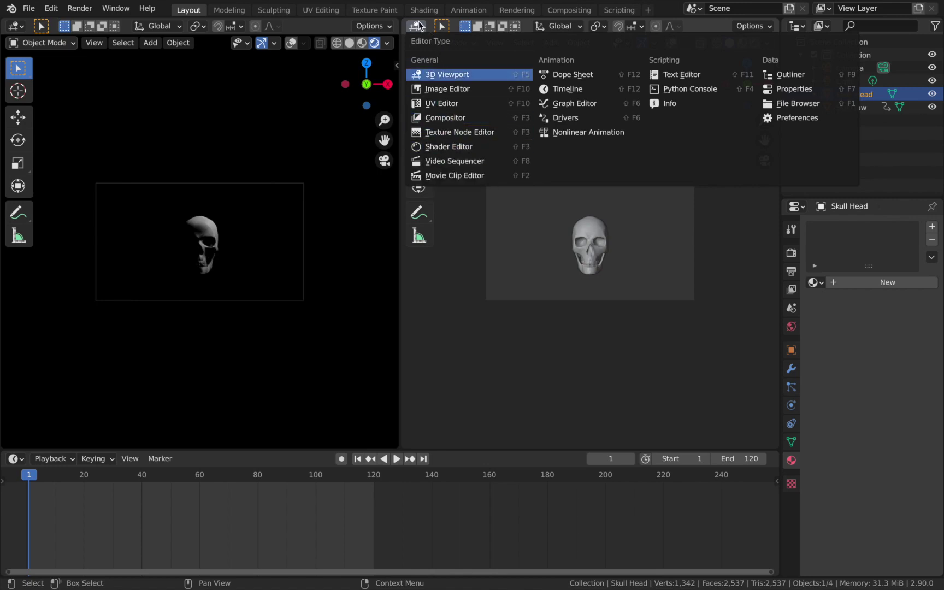
Step: Make the right area a sidebar-free Shader Editor and create Material.001 for Skull Head
left_click(428, 145)
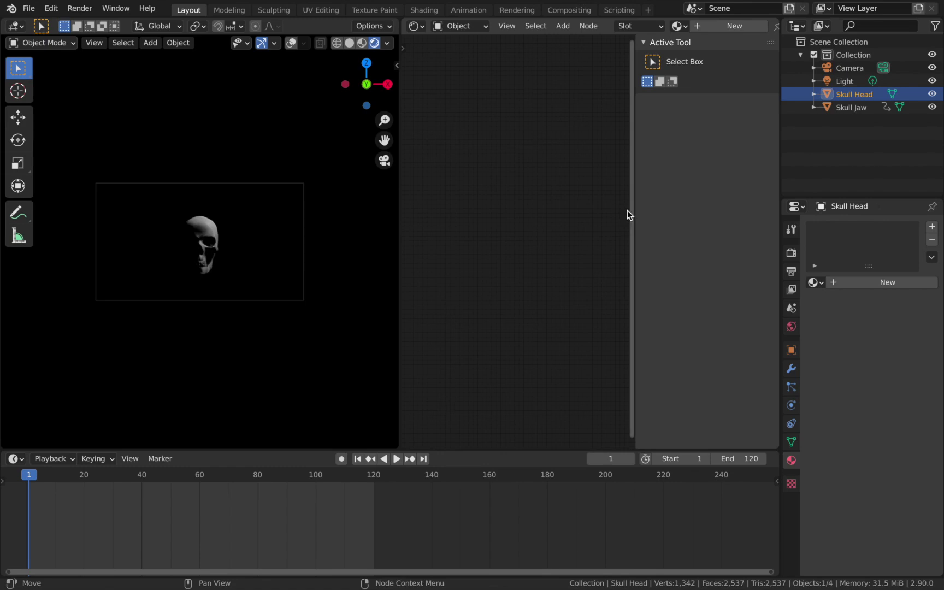
left_click_drag(636, 207, 738, 206)
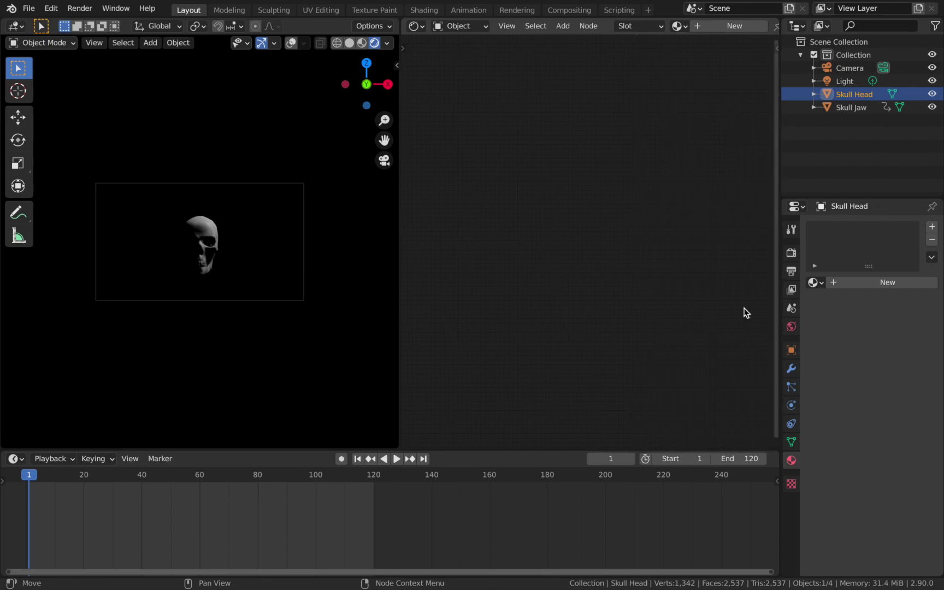
left_click(857, 285)
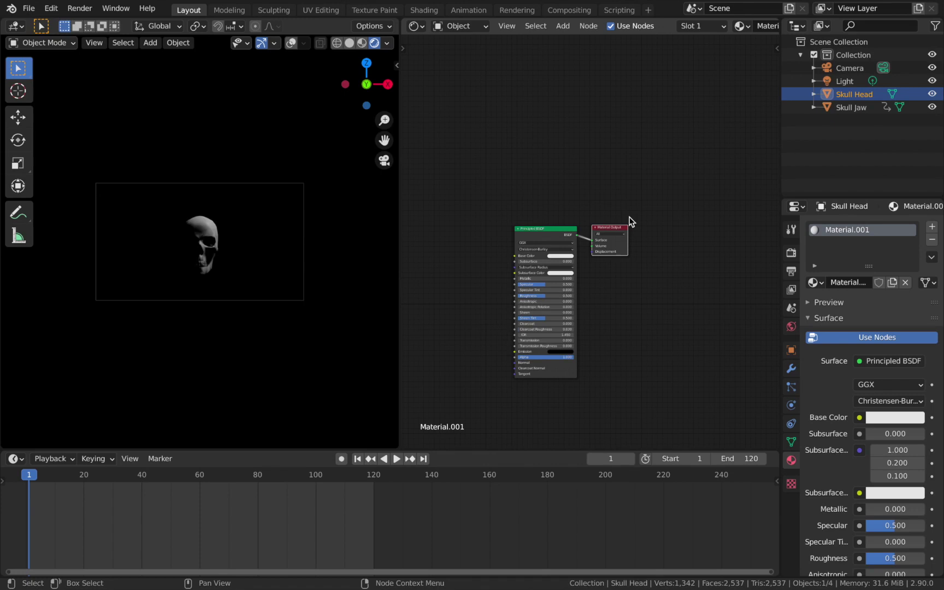
left_click_drag(592, 236, 679, 216)
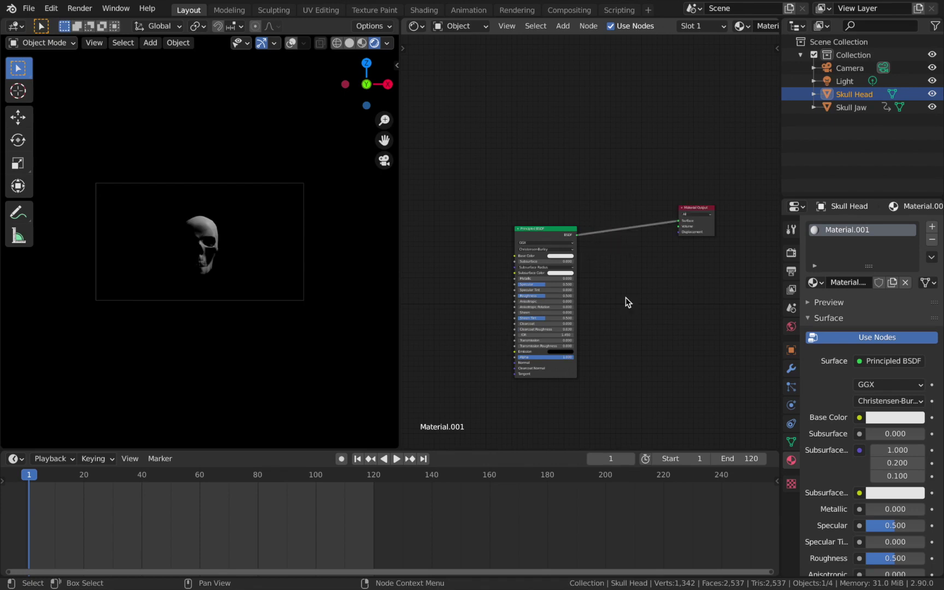
left_click(838, 78)
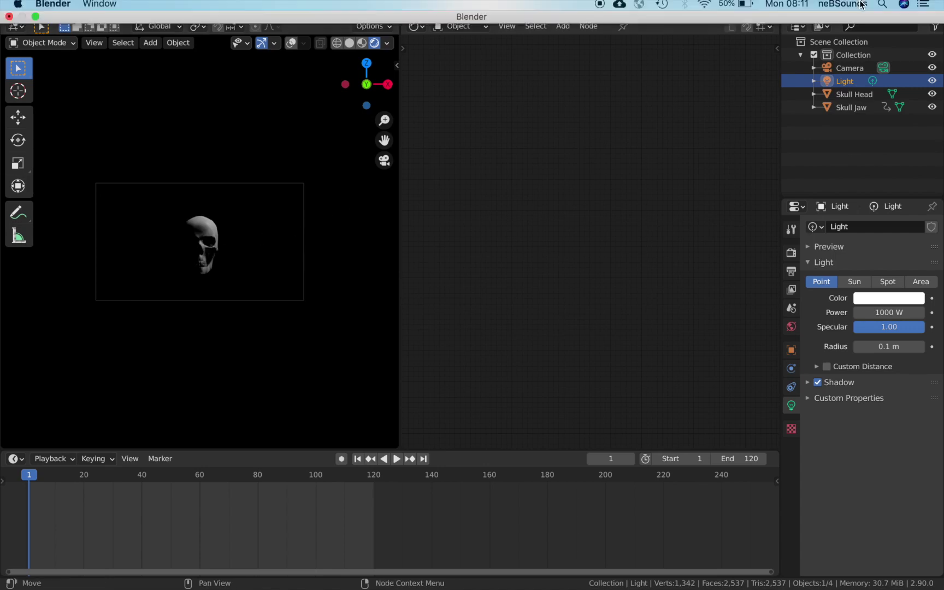
Step: Delete the scene's light
key("x")
left_click(126, 261)
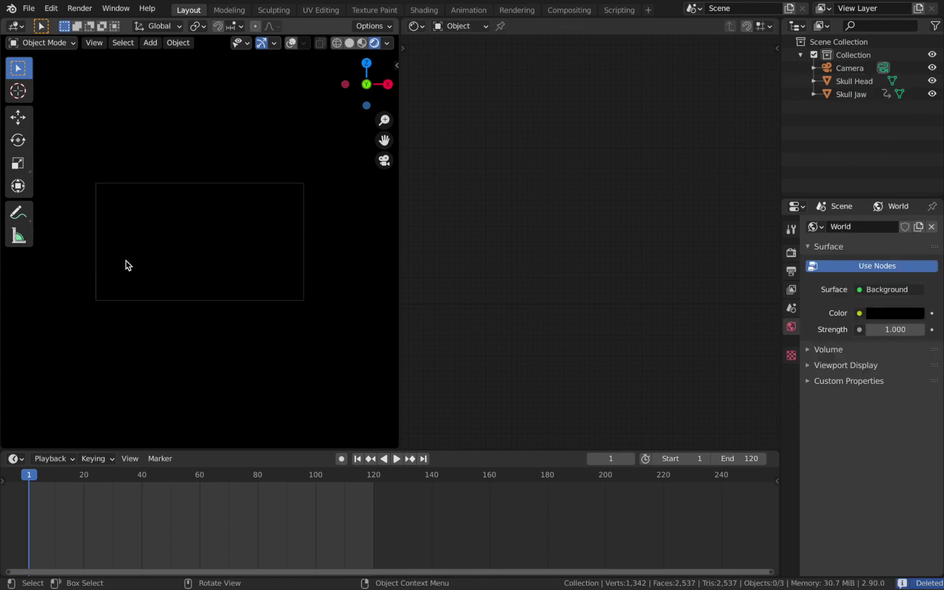
scroll(232, 257, "up", 1)
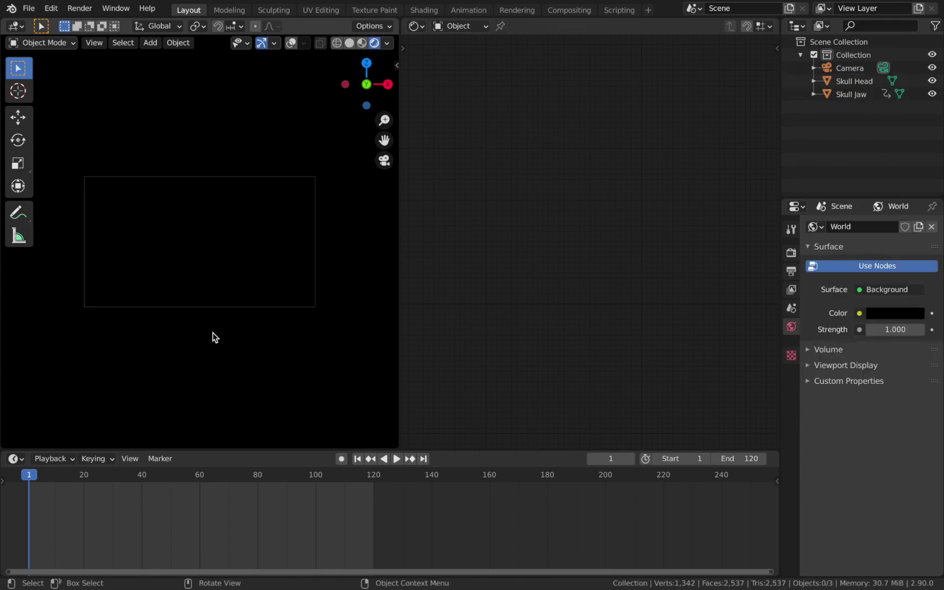
Step: Reselect Skull Head and add an unconnected Emission shader node to its material
left_click(853, 82)
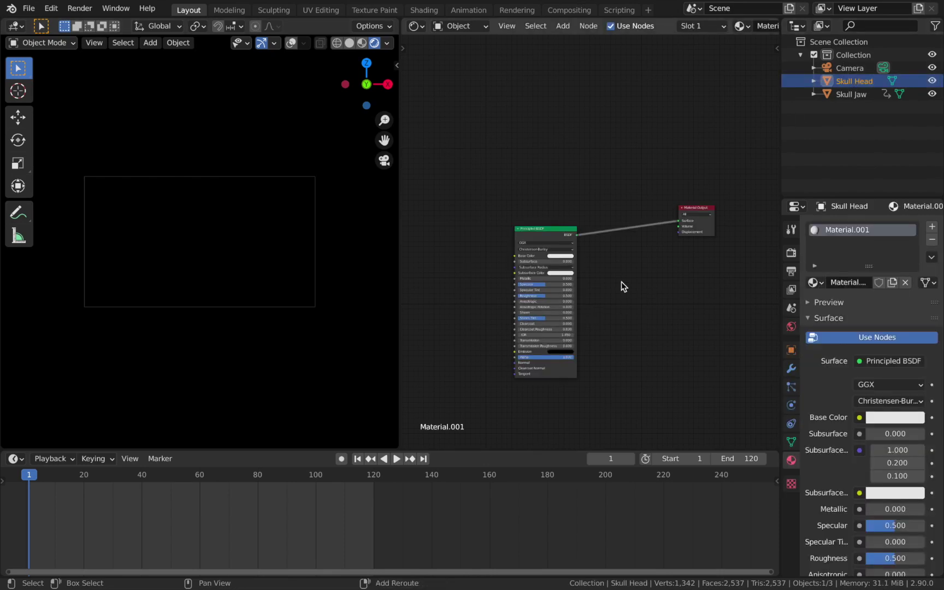
key("shift+a")
mouse_move(623, 284)
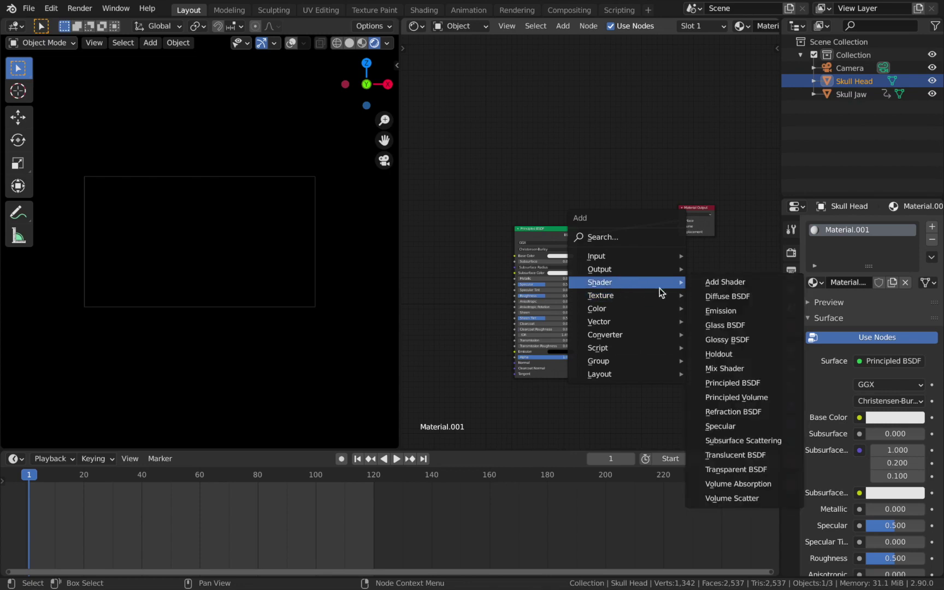
left_click(719, 309)
left_click(607, 281)
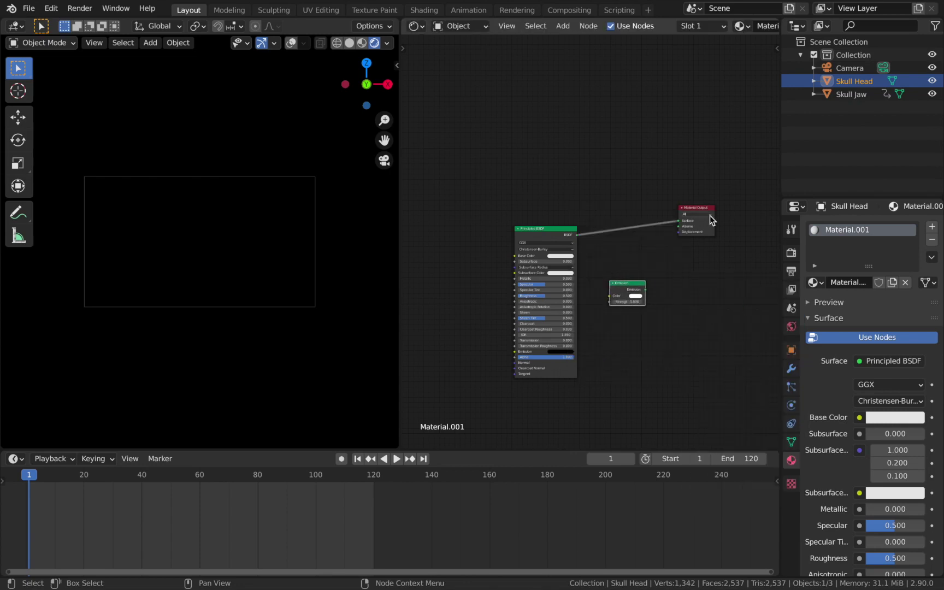
left_click_drag(709, 216, 717, 211)
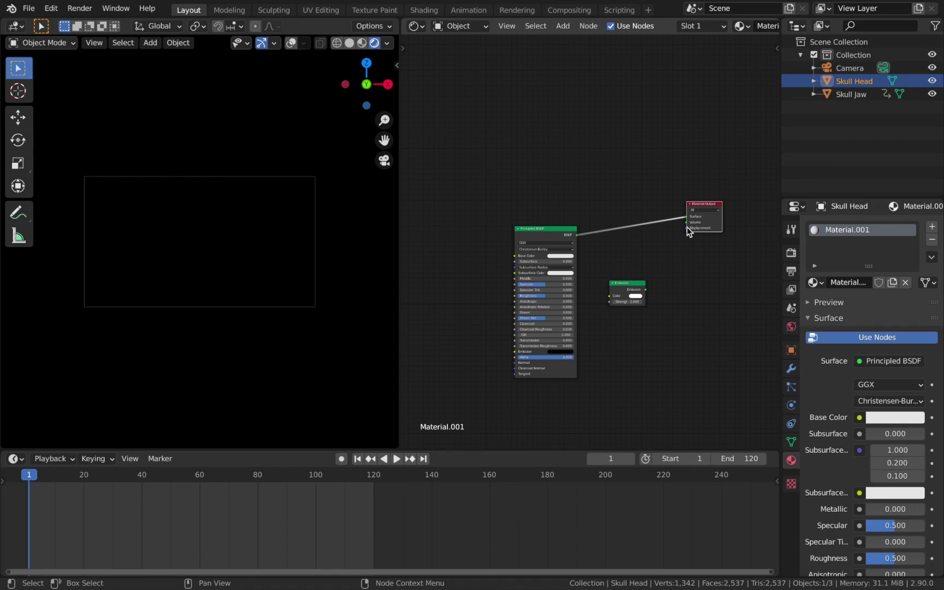
Step: Insert a Mix Shader between Principled BSDF and Material Output, with Emission as its second shader
key("shift+a")
mouse_move(617, 264)
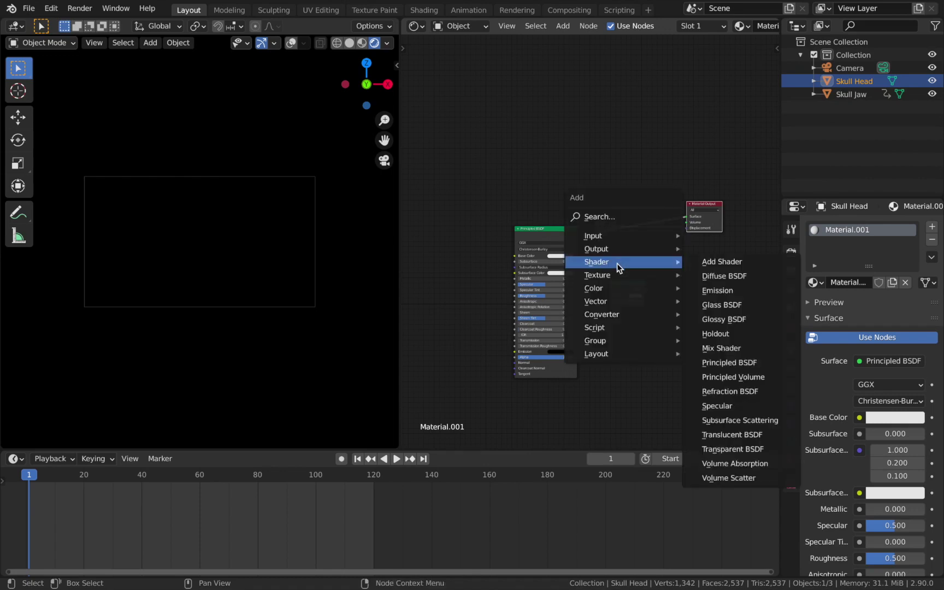
left_click(724, 347)
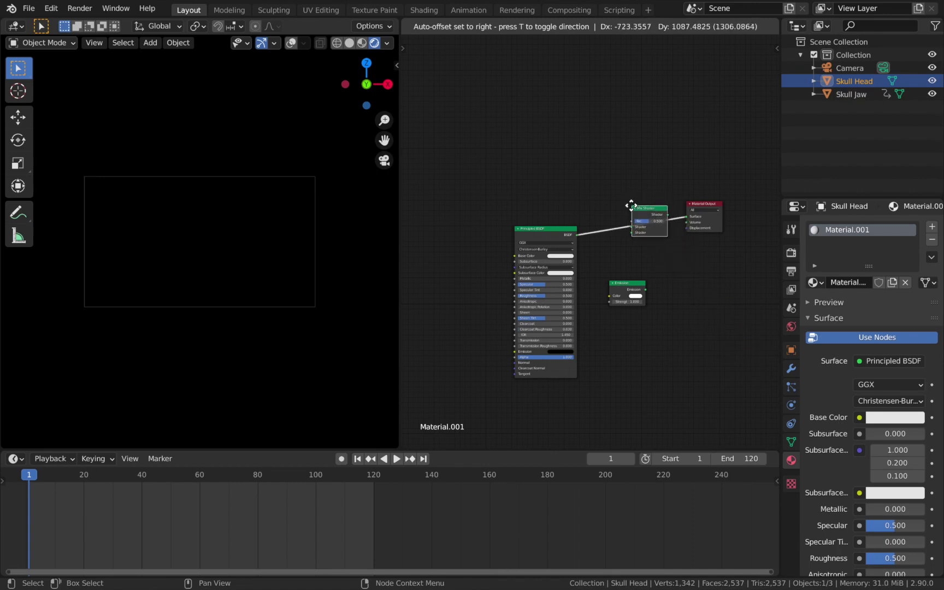
left_click(631, 205)
left_click_drag(646, 290, 631, 231)
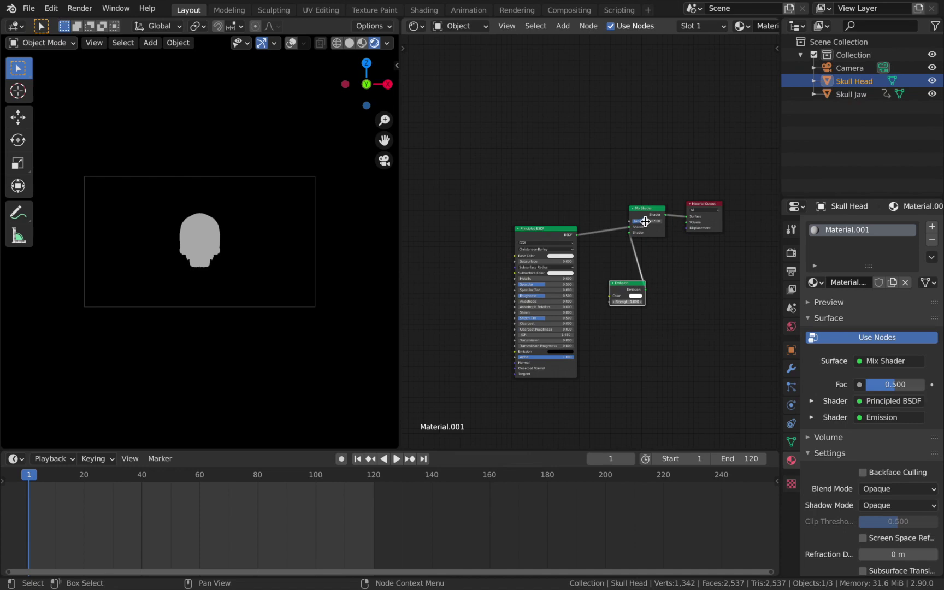
Step: Try Mix Shader Fac values including 0, then reset Fac to 0.500
mouse_move(644, 223)
left_mouse_down()
mouse_move(629, 222)
mouse_move(650, 222)
left_mouse_up()
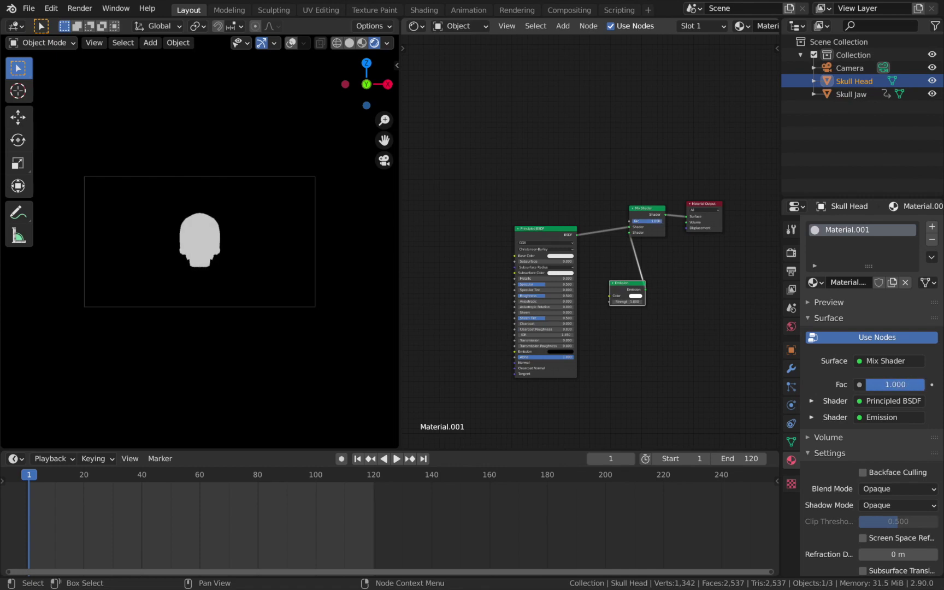
left_click(626, 301)
key("Return")
left_click(651, 221)
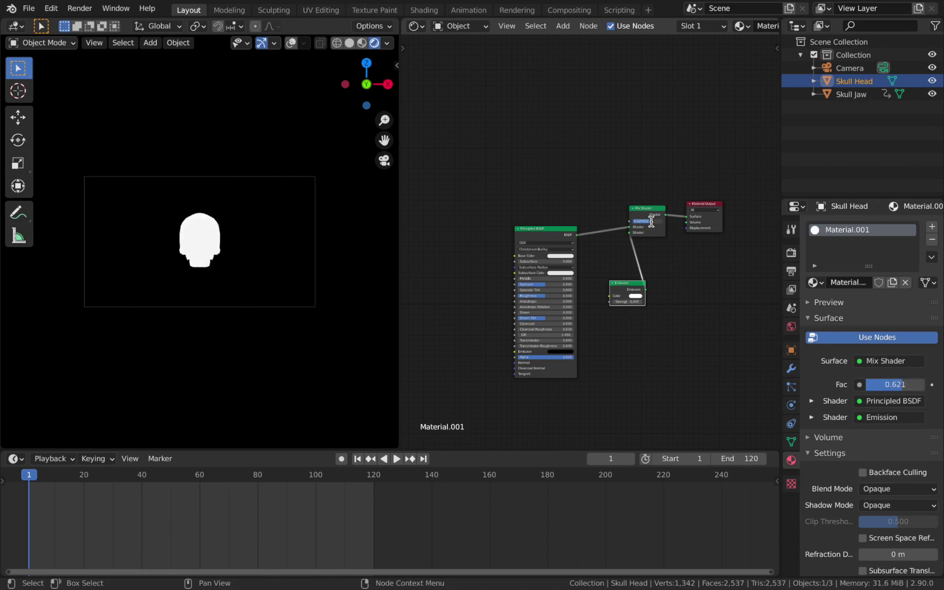
type("0")
key("Return")
key("BackSpace")
left_click_drag(644, 237, 652, 217)
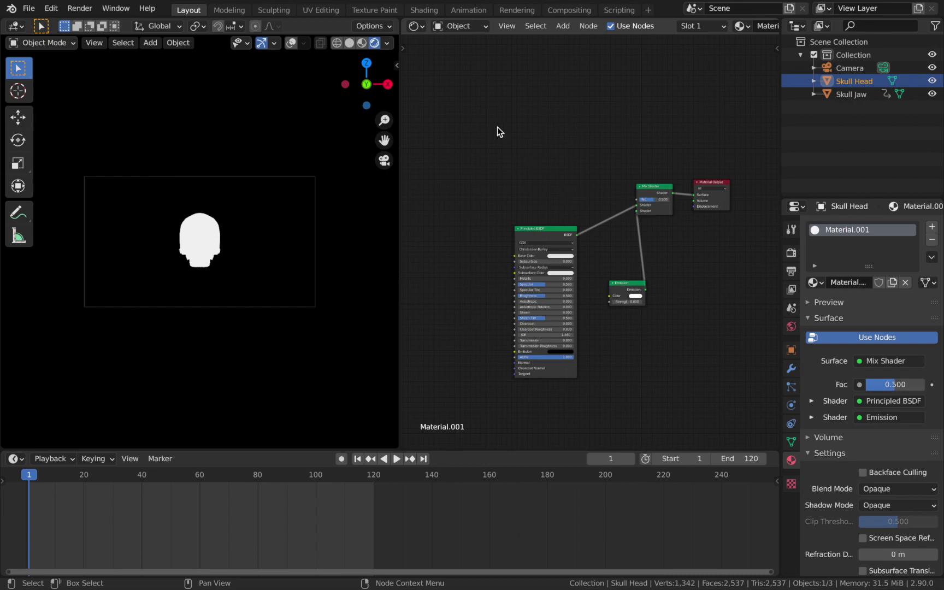
Step: Add a ColorRamp feeding the Mix Shader's Fac and slide its black stop
key("shift+a")
mouse_move(481, 179)
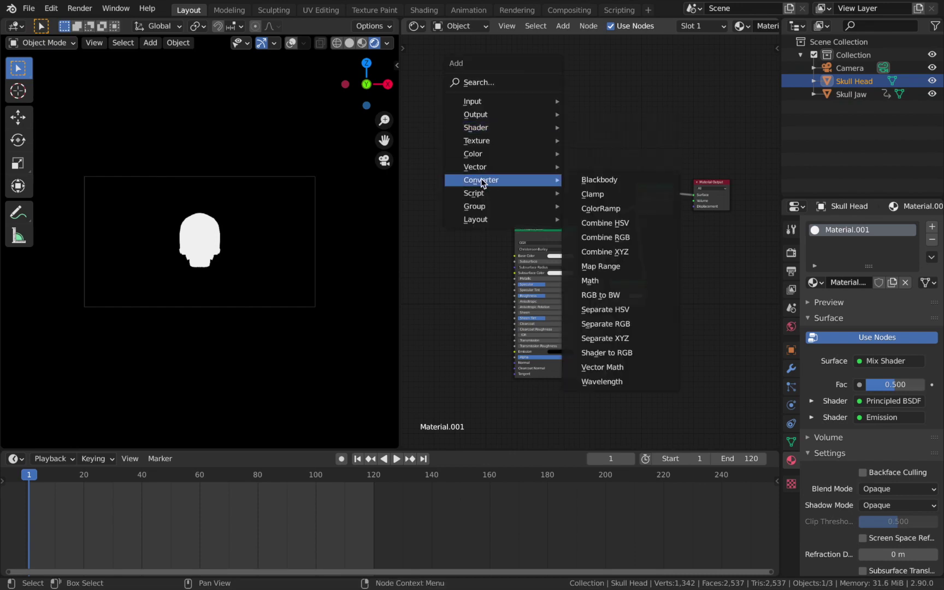
left_click(590, 209)
left_click(521, 148)
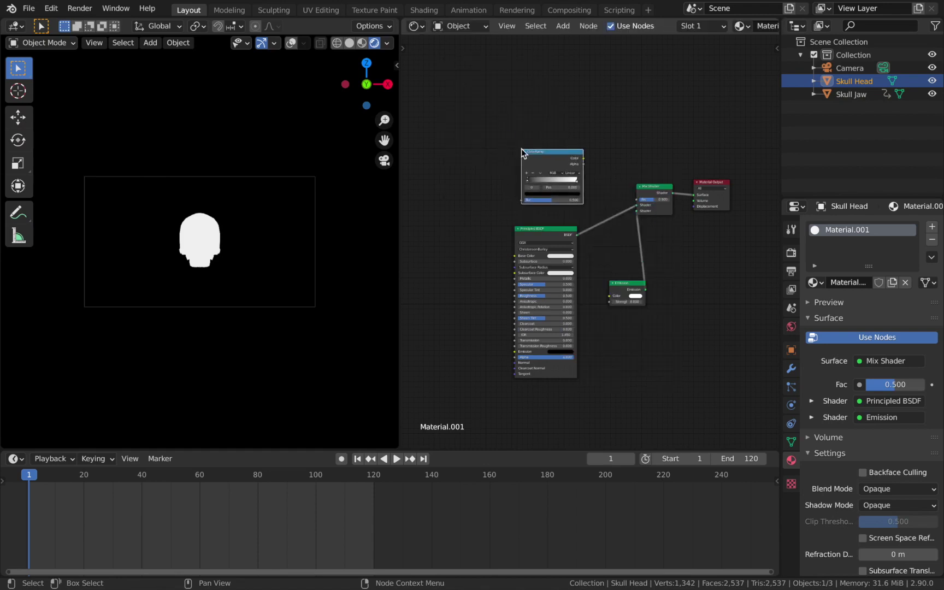
left_click_drag(584, 158, 639, 203)
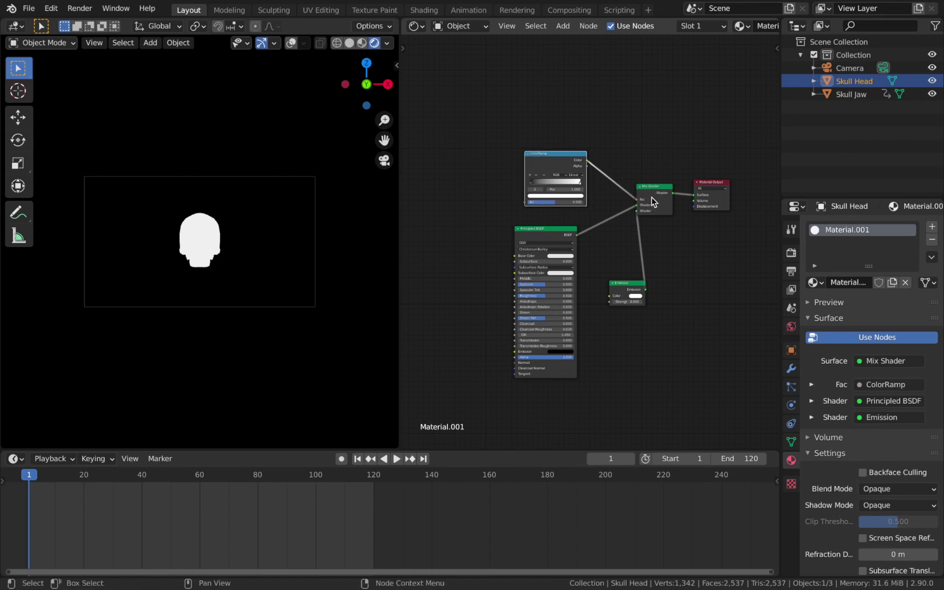
left_click(532, 181)
mouse_move(556, 184)
left_mouse_down()
mouse_move(573, 186)
mouse_move(529, 186)
left_mouse_up()
key("g")
key("Escape")
left_click(564, 142)
middle_click_drag(564, 142, 591, 140)
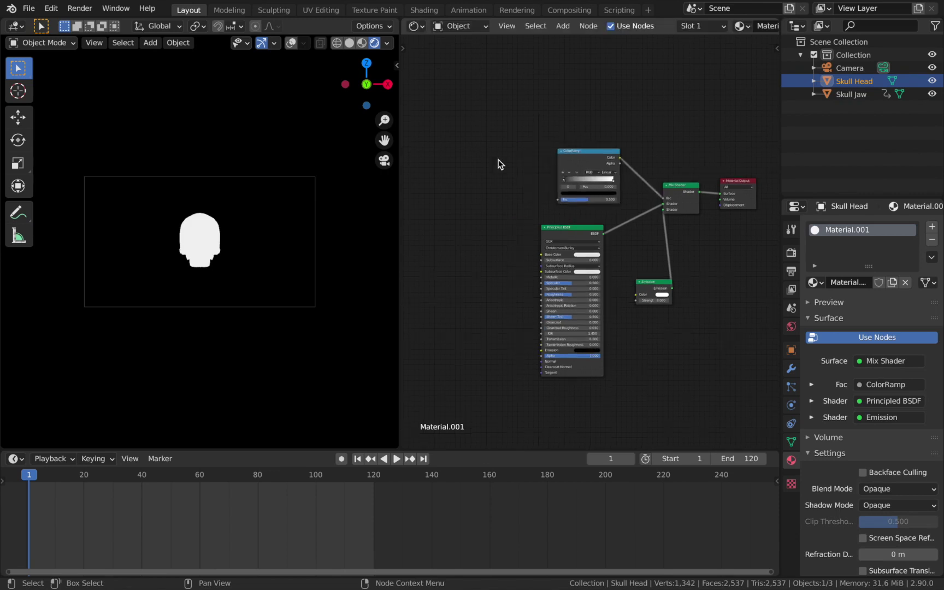
Step: Add a Layer Weight node and link its Facing into the ColorRamp Fac, adjusting both stops
key("F3")
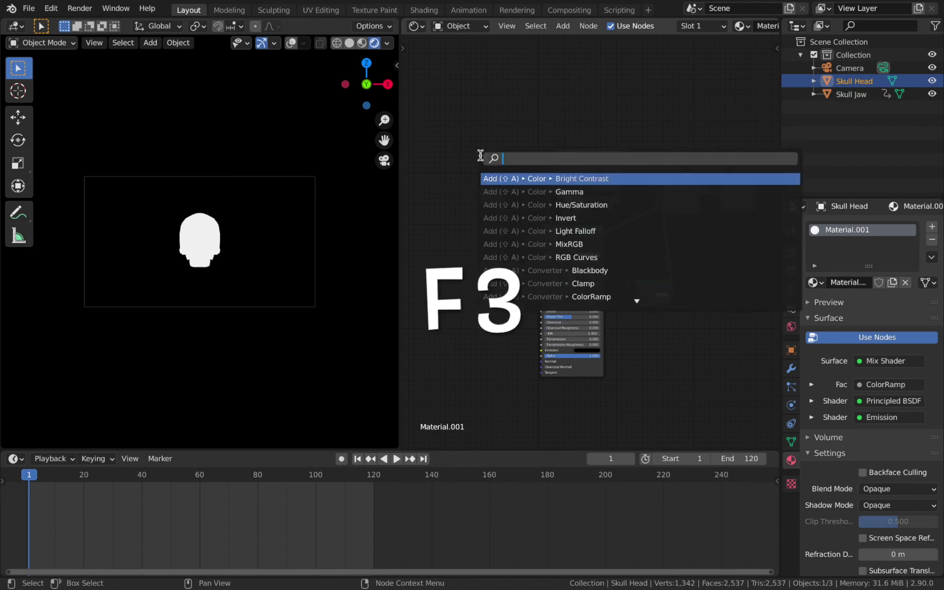
type("layer")
key("Return")
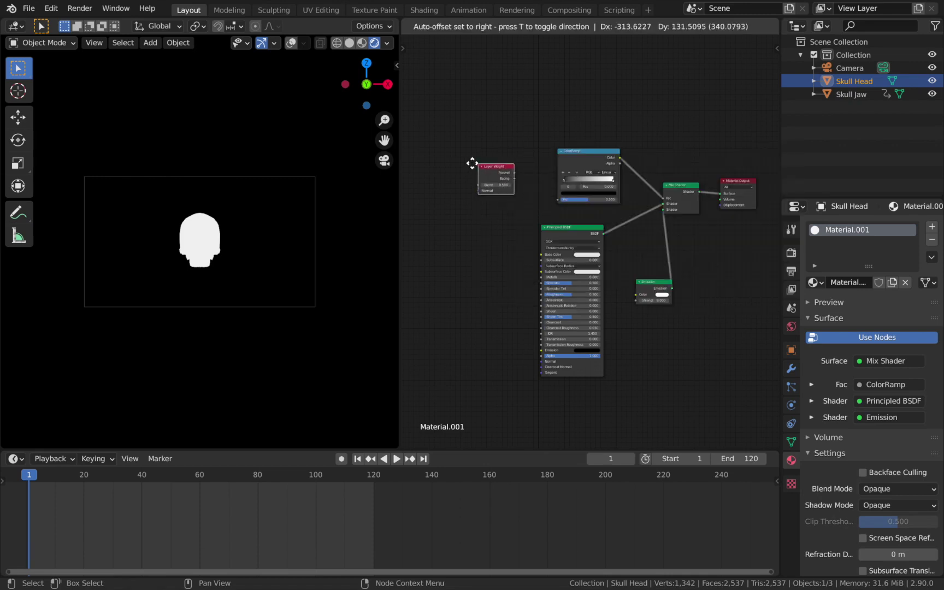
left_click(468, 163)
scroll(492, 170, "up", 1)
left_click_drag(492, 169, 590, 167)
middle_click_drag(244, 243, 248, 245)
scroll(247, 244, "right", 5)
scroll(246, 244, "down", 10)
scroll(247, 245, "down", 8)
key("KP_0")
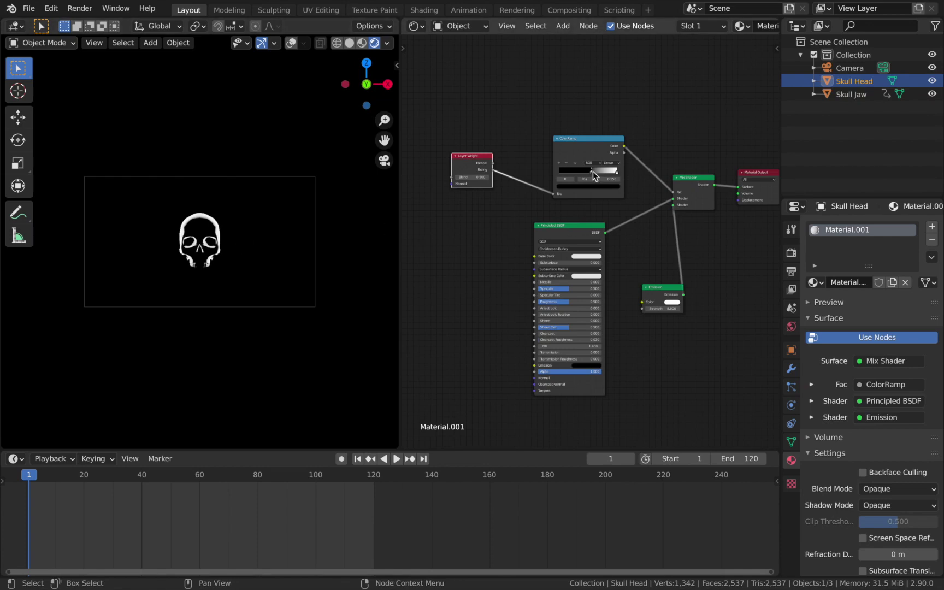
mouse_move(592, 171)
left_mouse_down()
mouse_move(616, 170)
mouse_move(590, 172)
left_mouse_up()
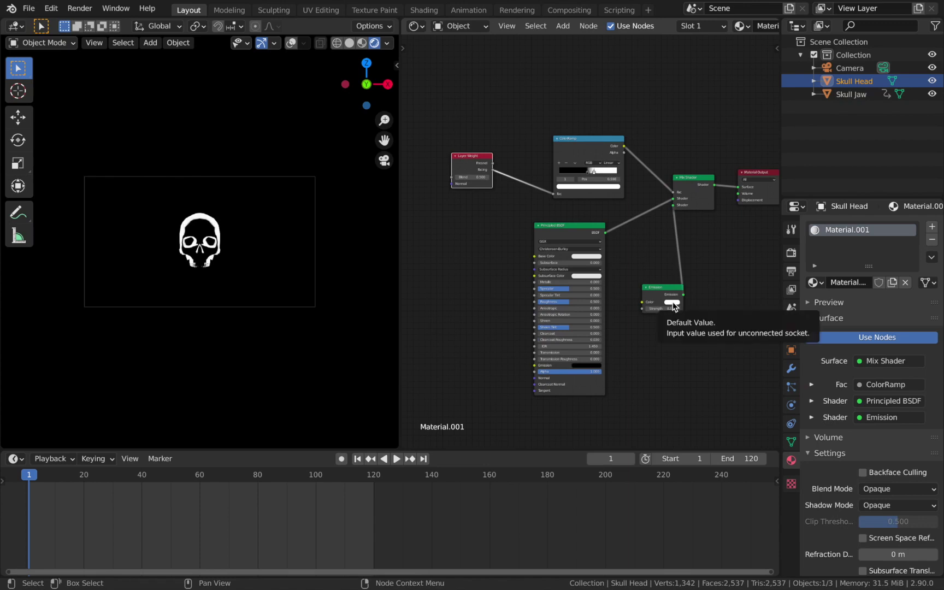
Step: Set the Emission colour to red and rearrange the Emission and Principled BSDF nodes
left_click(674, 305)
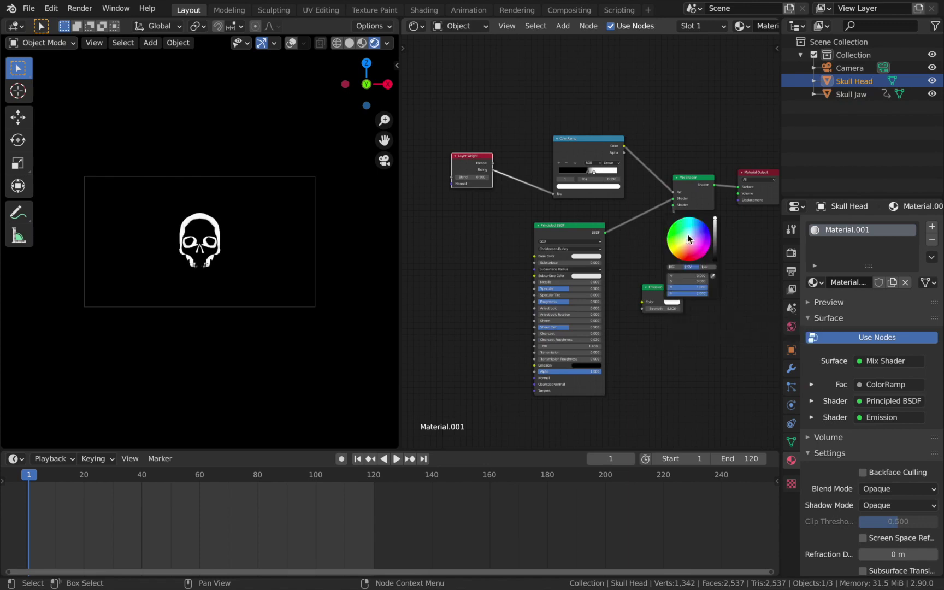
left_click(687, 259)
left_click_drag(684, 254, 681, 317)
left_click_drag(579, 228, 513, 213)
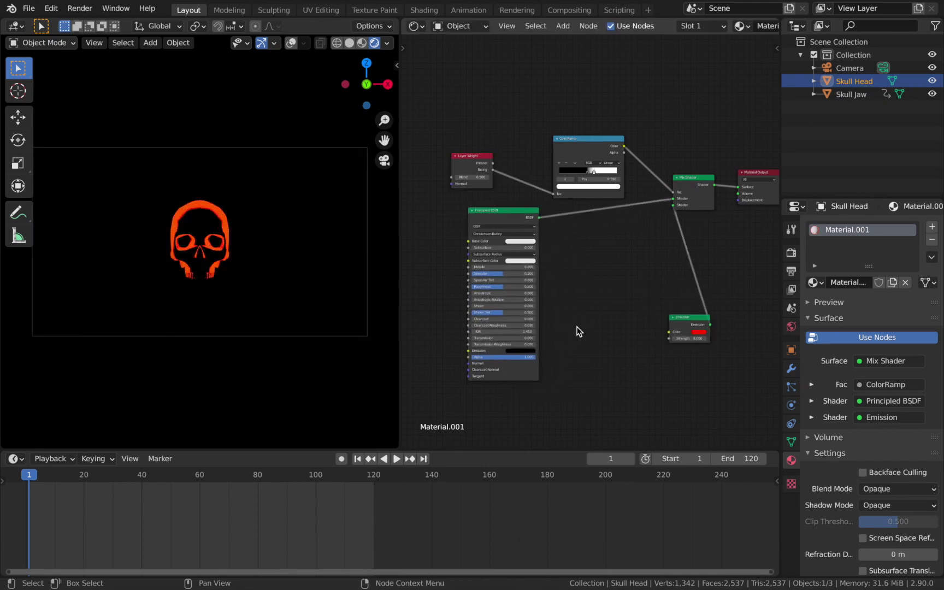
Step: Add a second ColorRamp feeding the Emission Color input and rearrange the nodes
key("shift+a")
mouse_move(569, 326)
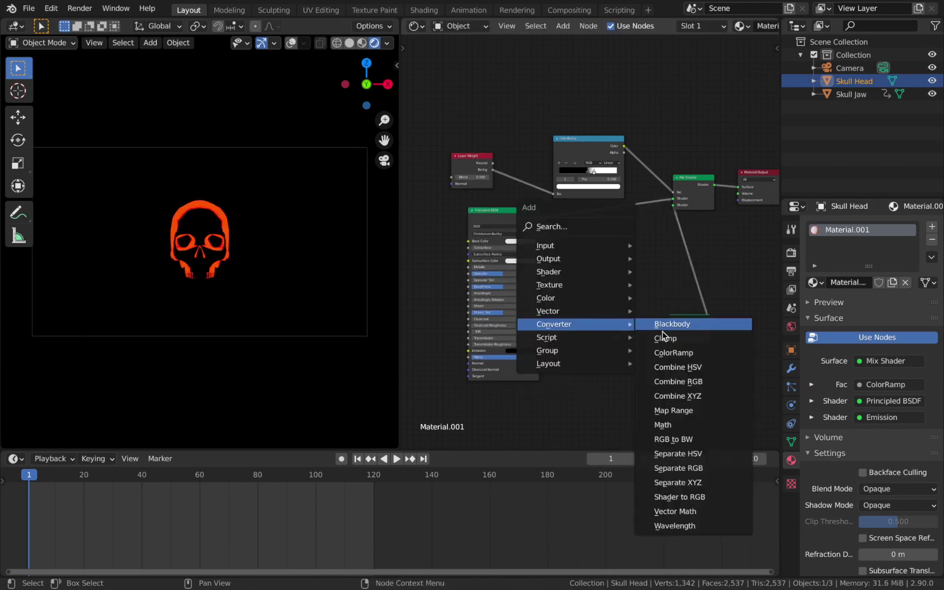
left_click(671, 352)
left_click(580, 328)
left_click_drag(644, 333, 671, 331)
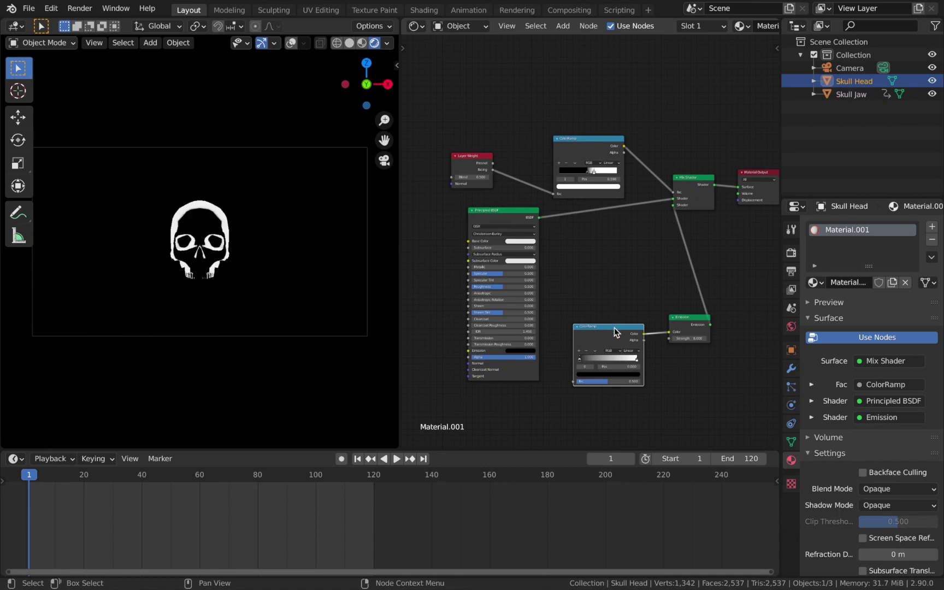
left_click_drag(538, 284, 516, 277)
left_click_drag(587, 325, 623, 381)
Step: Add a Noise Texture and feed it into the new ColorRamp's Fac
key("shift+a")
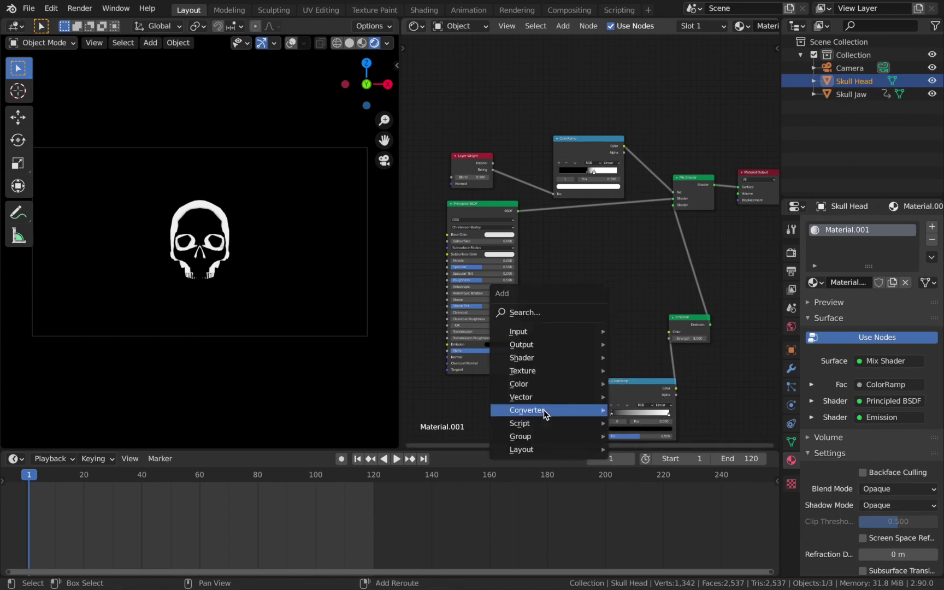
mouse_move(544, 370)
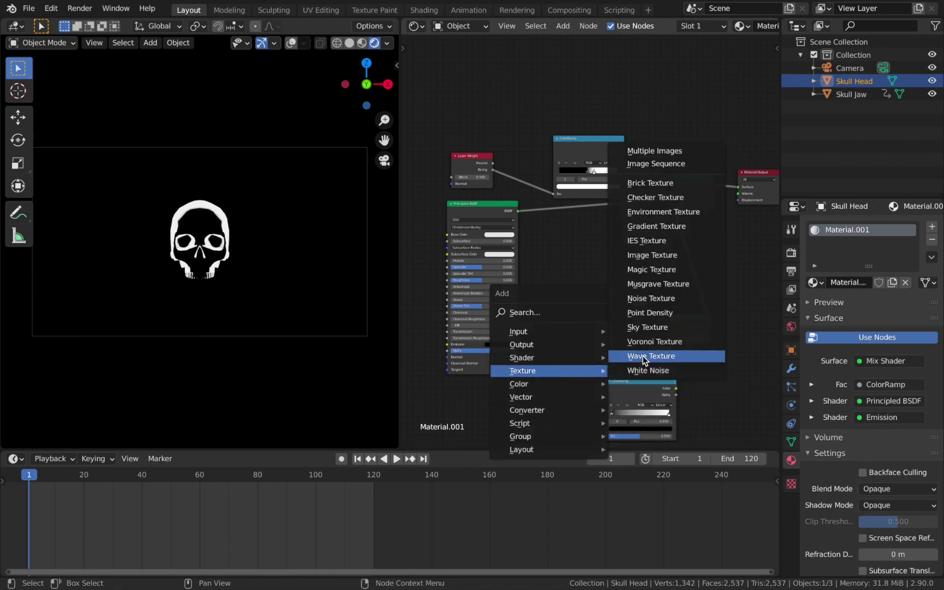
left_click(650, 297)
left_click(554, 363)
left_click_drag(582, 385, 604, 398)
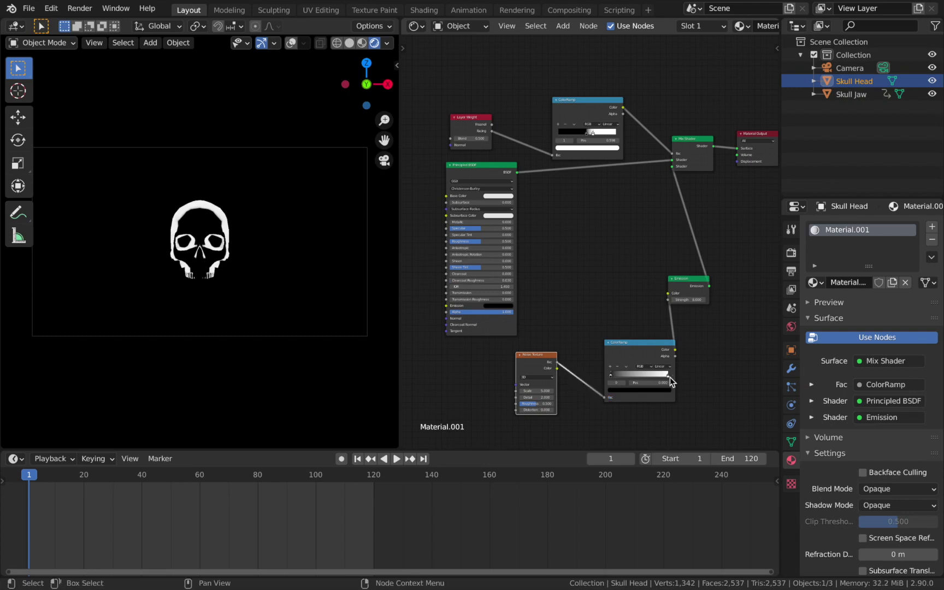
Step: Set both stops of the noise ColorRamp to shades of red
left_click(667, 377)
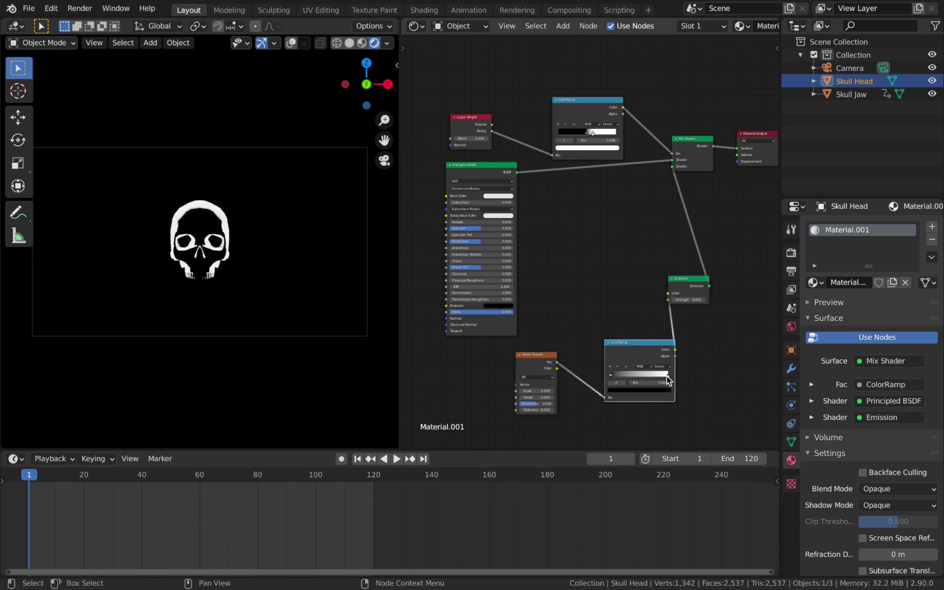
left_click(640, 389)
left_click(632, 337)
left_click_drag(627, 342, 630, 345)
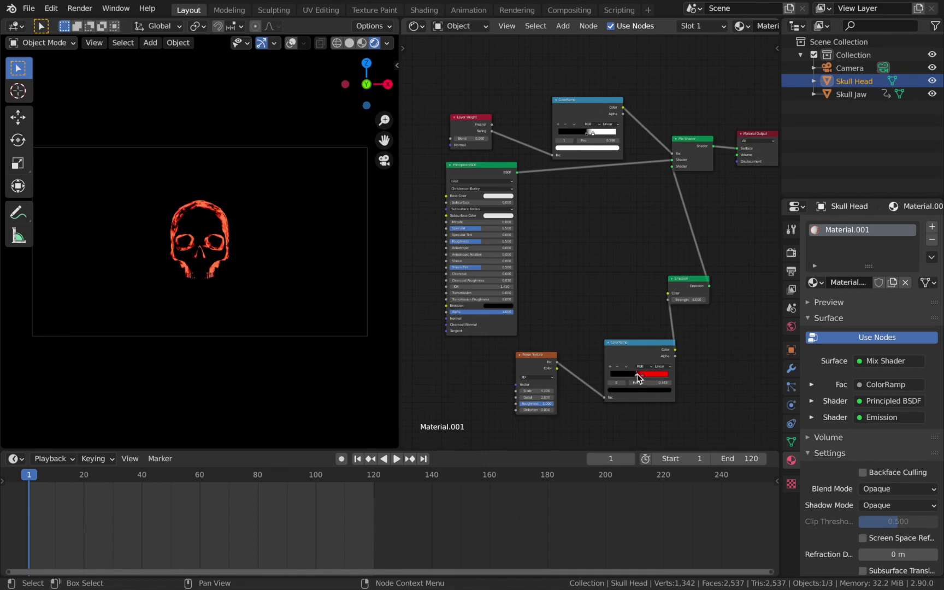
left_click(643, 390)
left_click(630, 344)
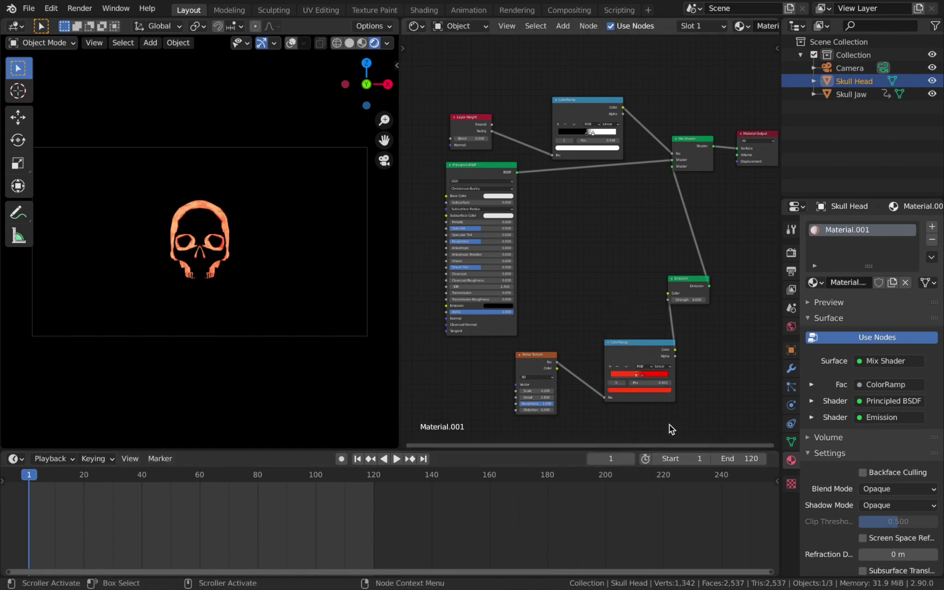
left_click(643, 375)
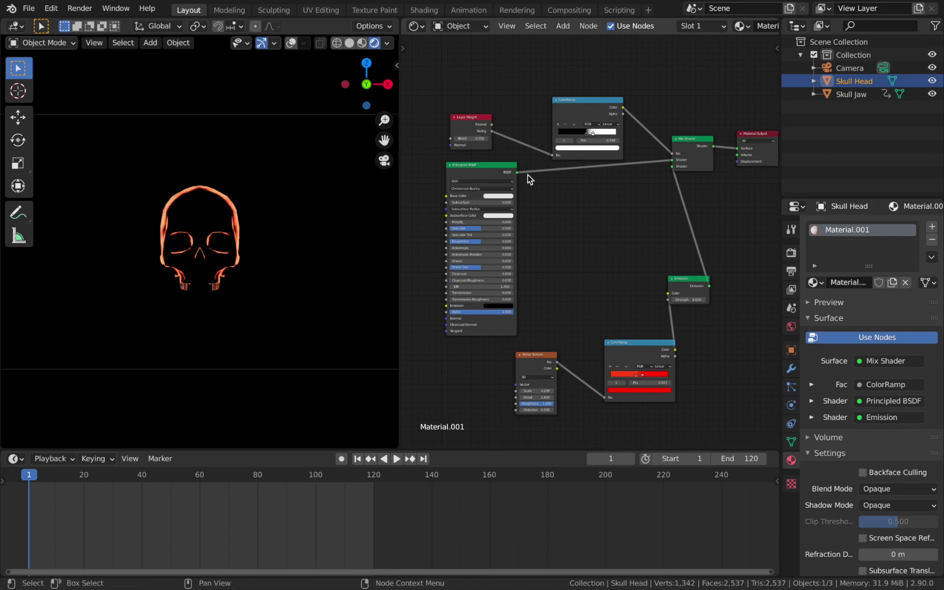
Step: Narrow the glowing rim on the Layer Weight ramp and preview the animation
left_click(589, 134)
key("space")
key("Escape")
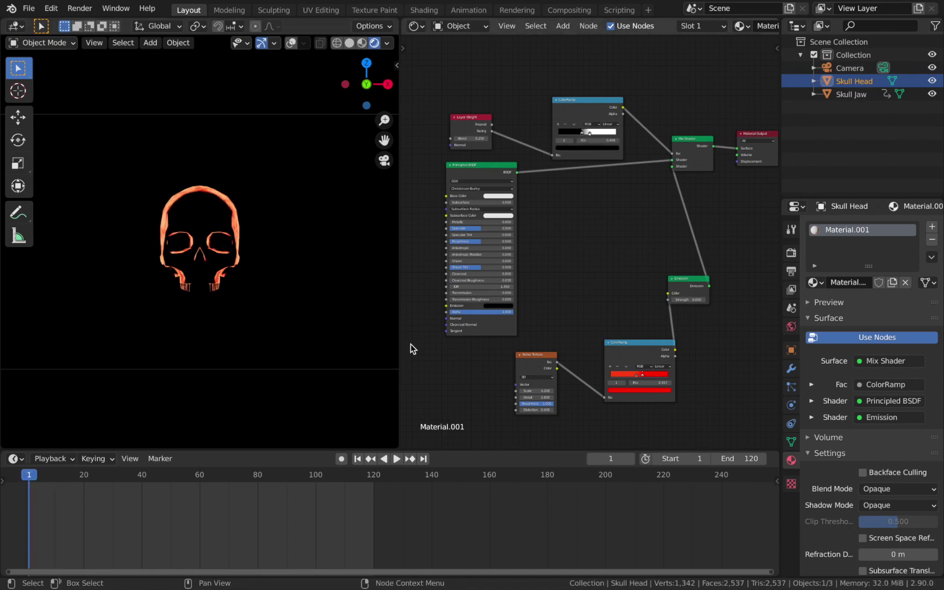
left_click(846, 97)
left_click(851, 80)
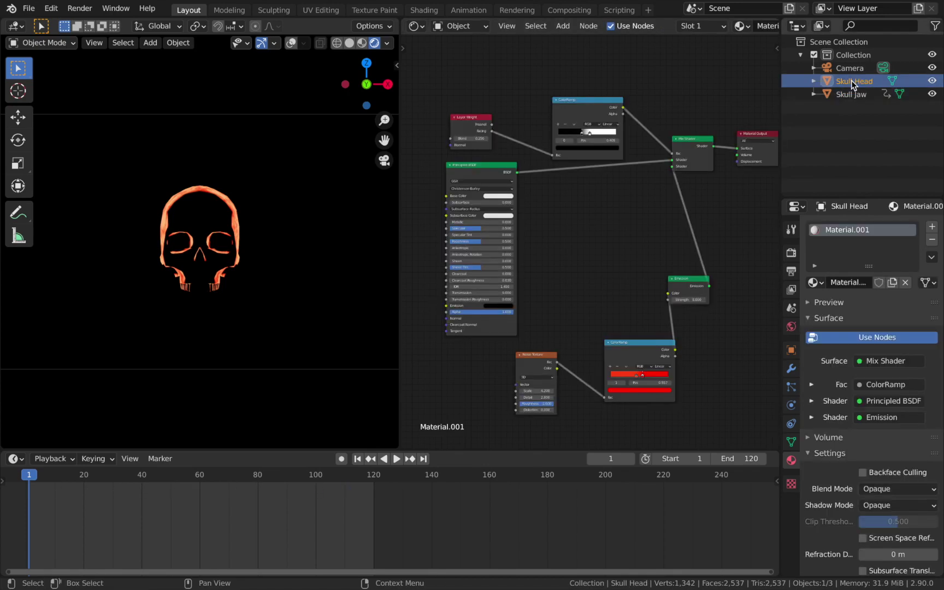
Step: Link Skull Head's Material.001 to Skull Jaw, preview playback, and merge the node editor into the viewport
left_click(856, 96, "ctrl")
key("ctrl+l")
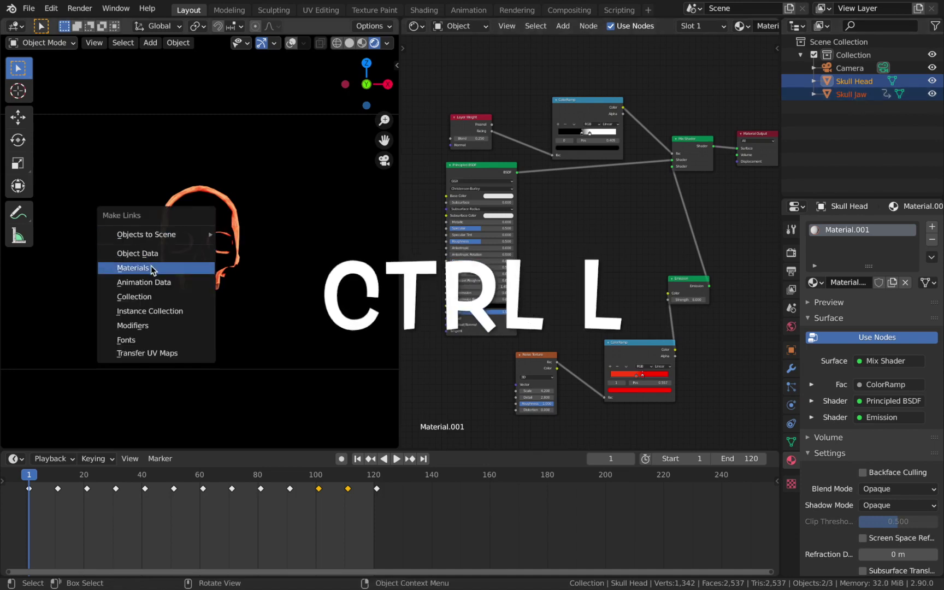
left_click(152, 268)
key("space")
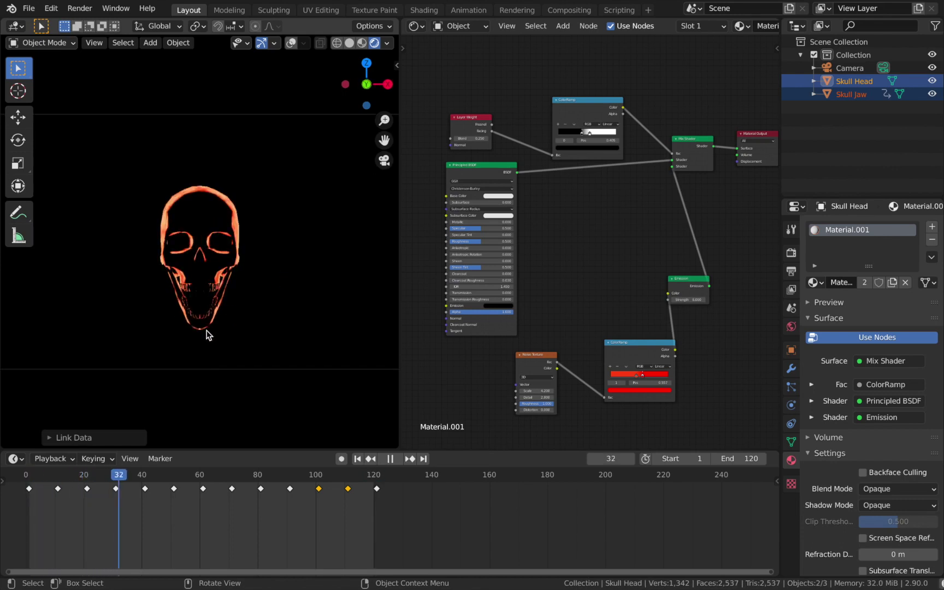
key("space")
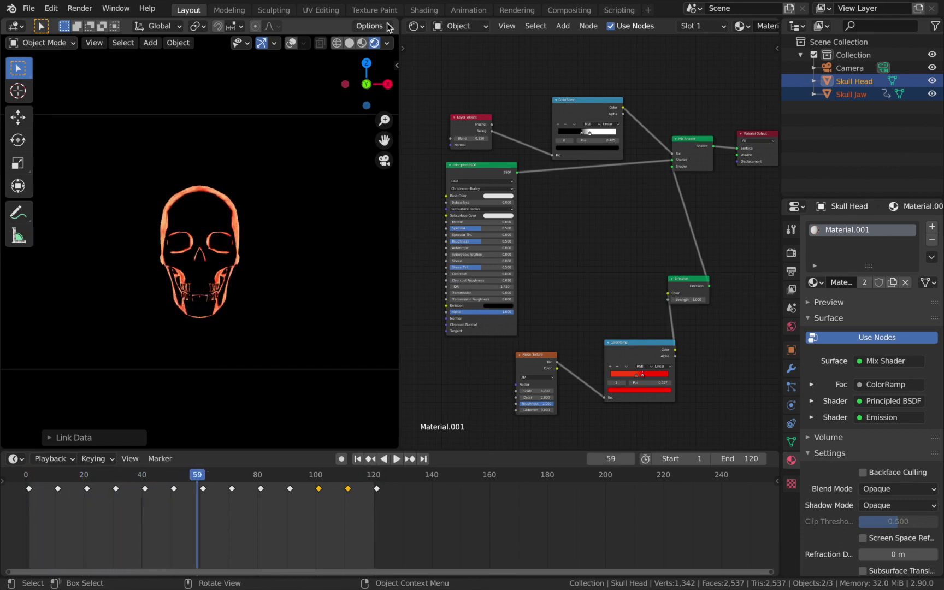
left_click_drag(394, 19, 435, 30)
scroll(401, 195, "down", 4)
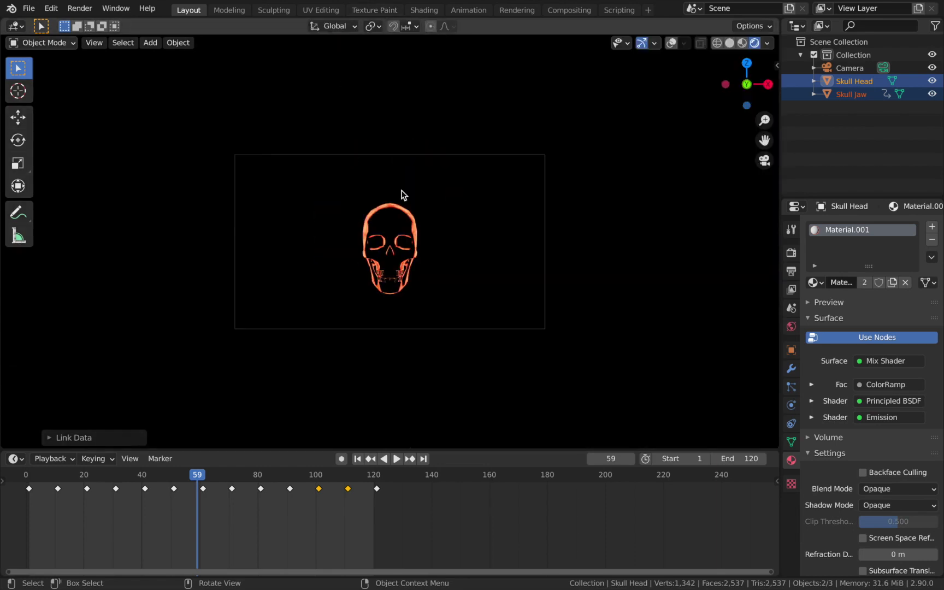
Step: Switch the viewport to solid shading with overlays turned on
key("z")
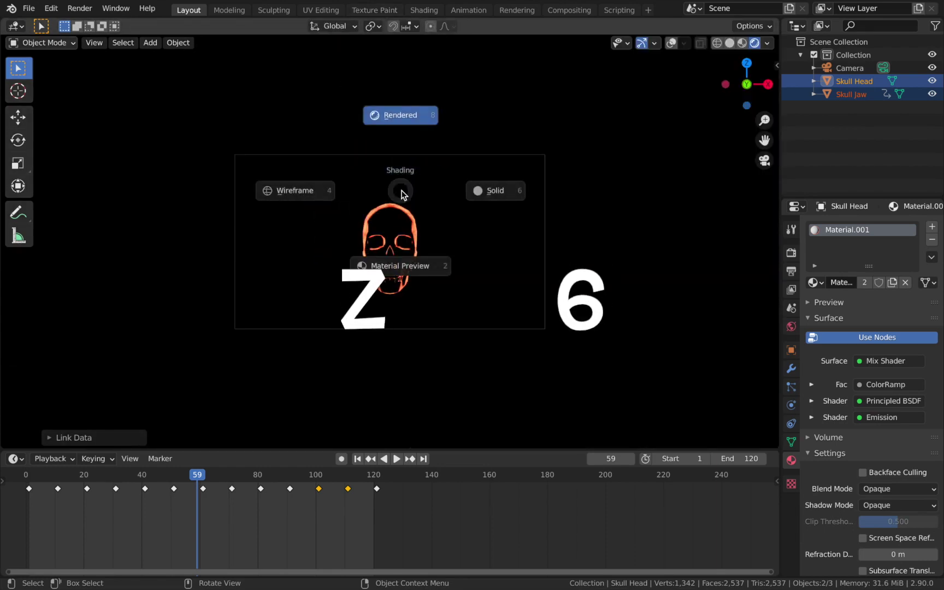
key("6")
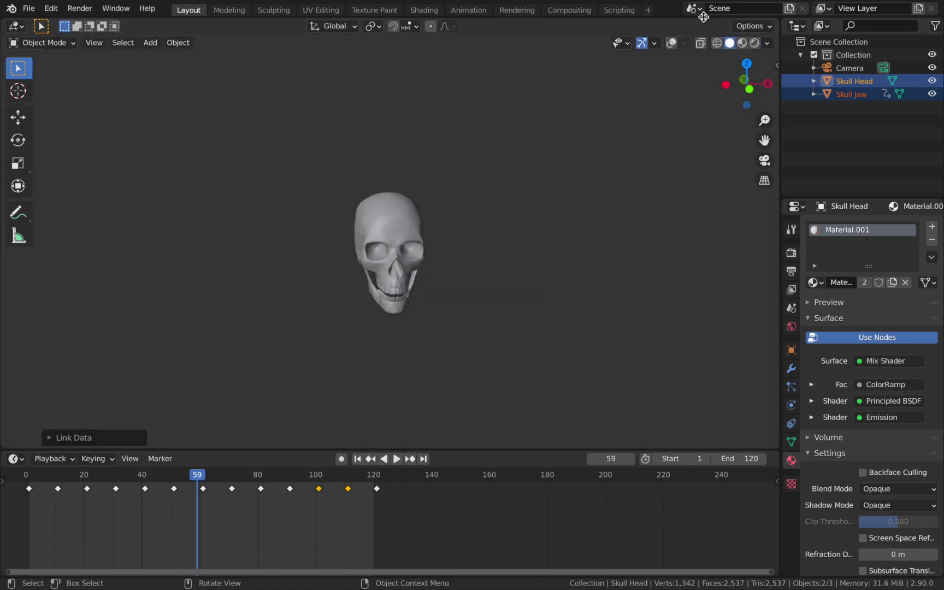
left_click(672, 43)
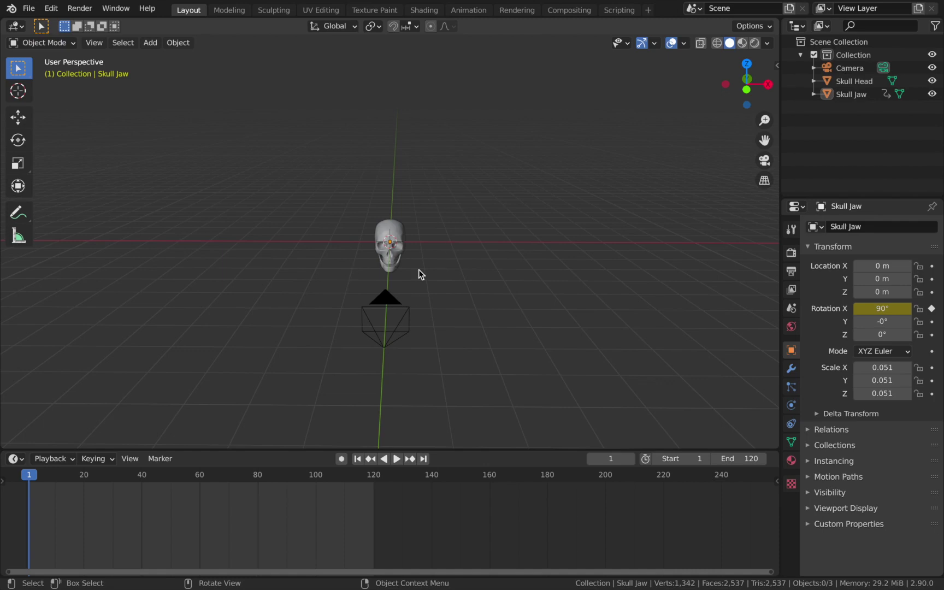
Step: Move Skull Head and Skull Jaw together to X 2 m
left_click(857, 82)
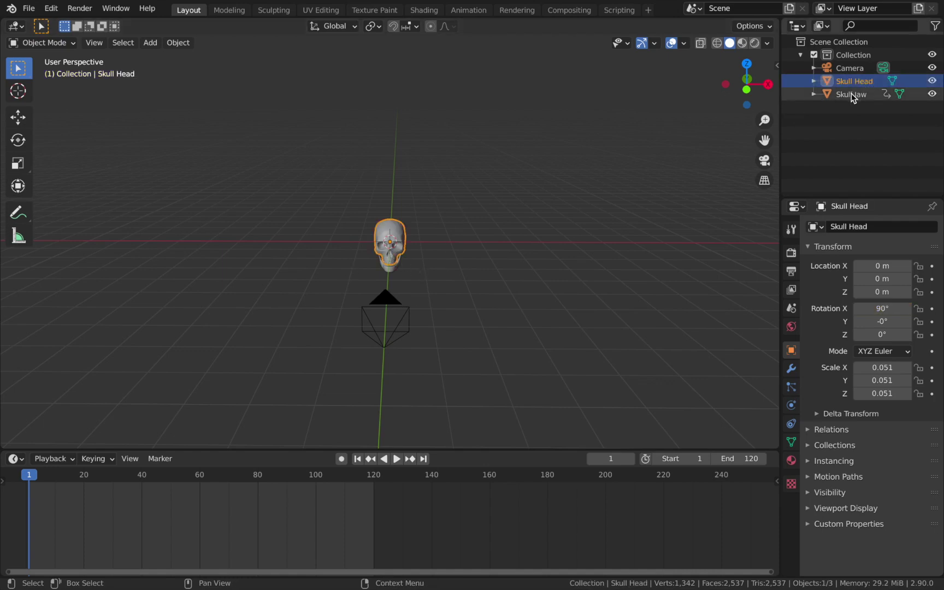
left_click(852, 96, "shift")
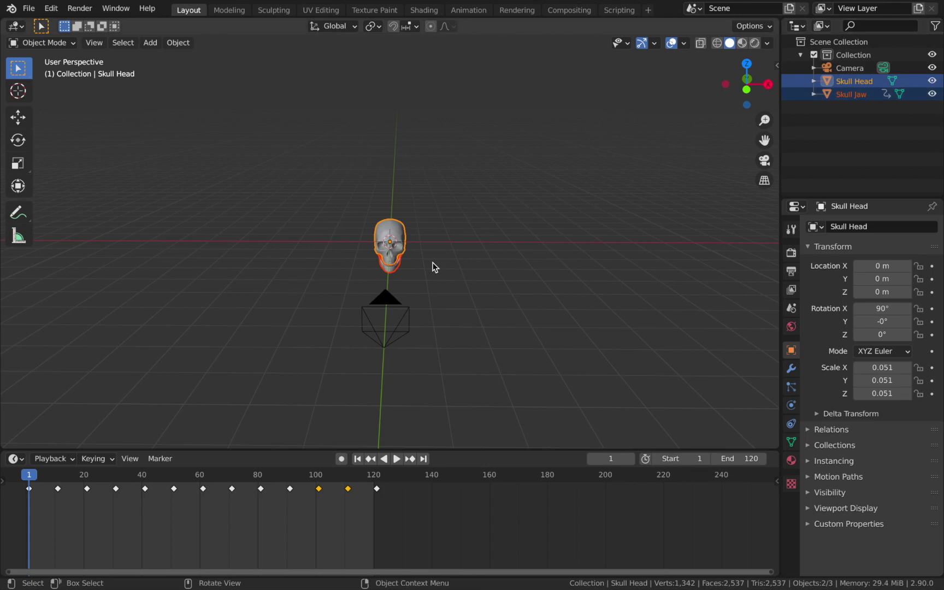
key("g")
key("x")
key("2")
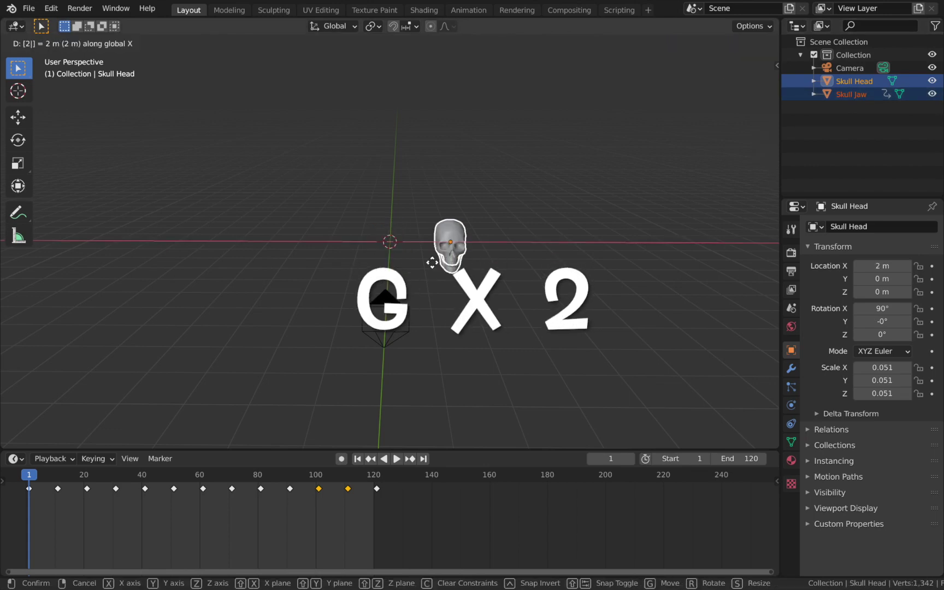
left_click(432, 264)
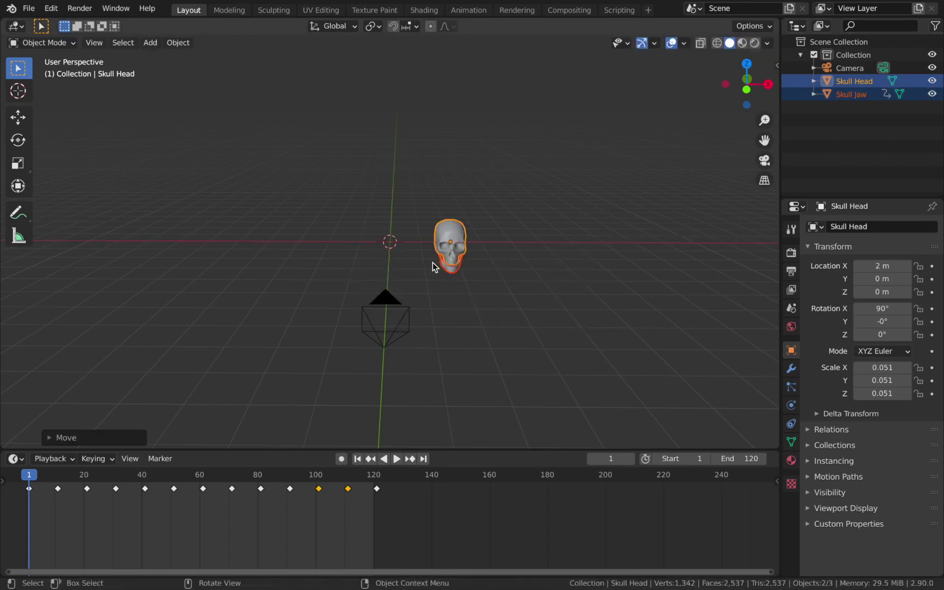
Step: Duplicate the skull and move the copy 4 m along X to X -2 m
key("shift+d")
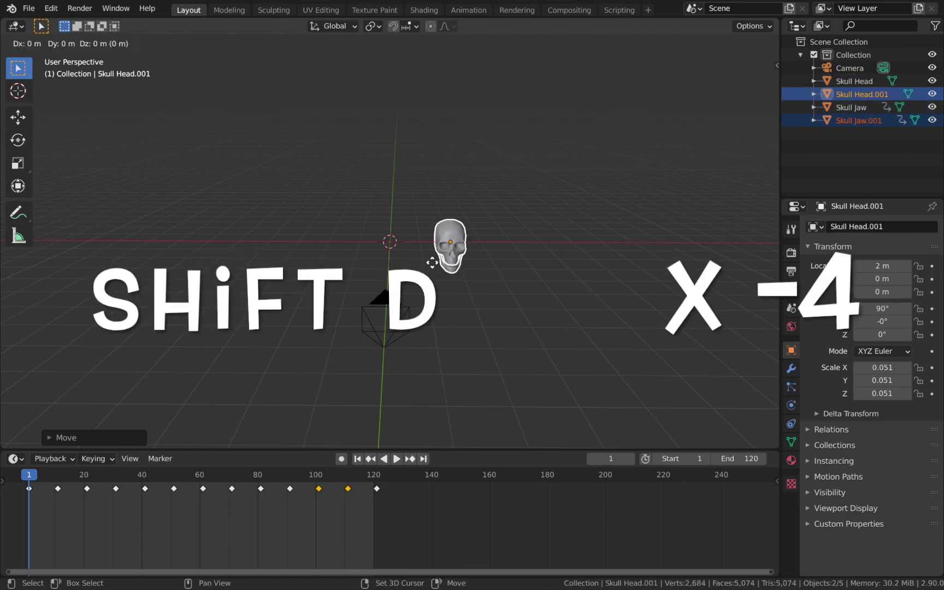
type("x")
type("-4")
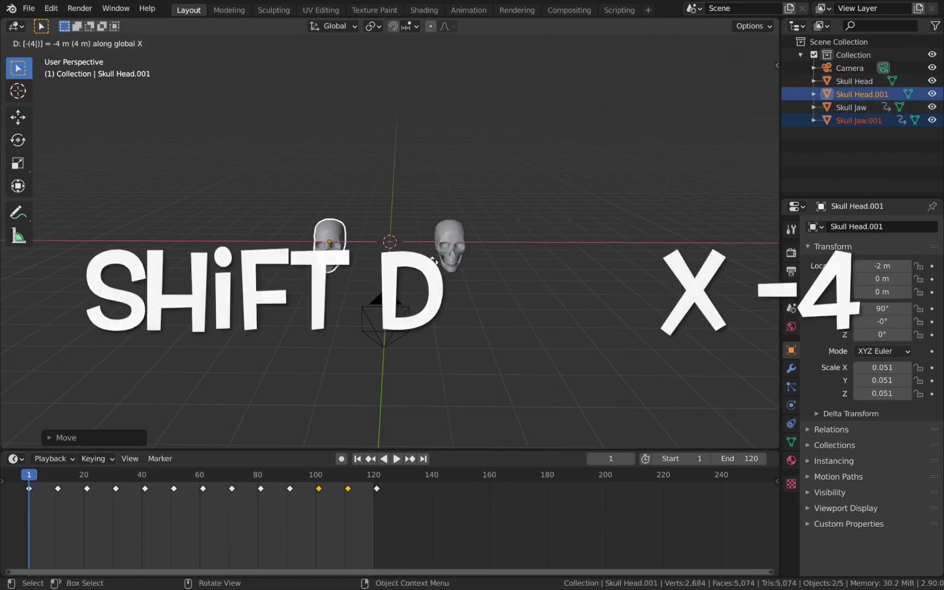
left_click(433, 264)
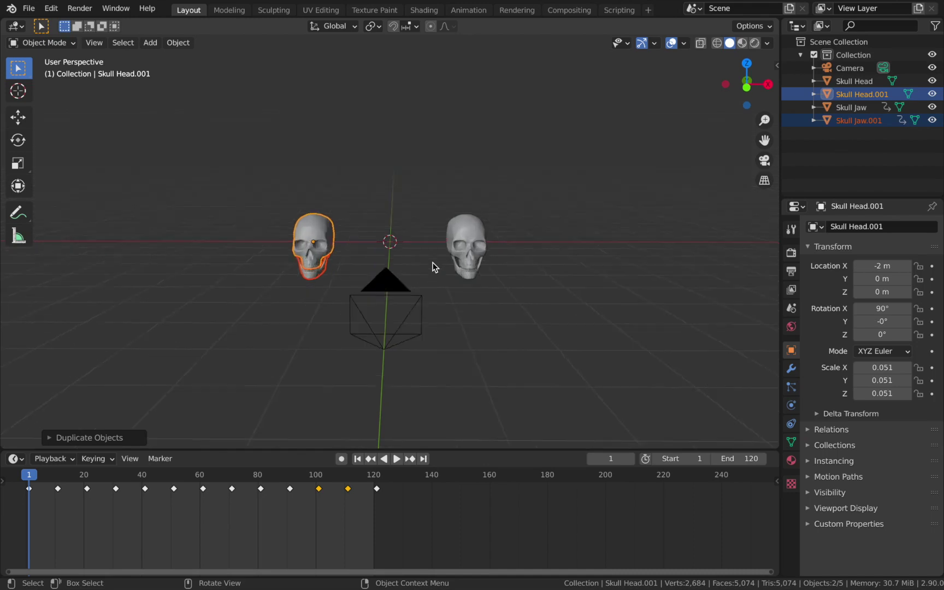
key("KP_0")
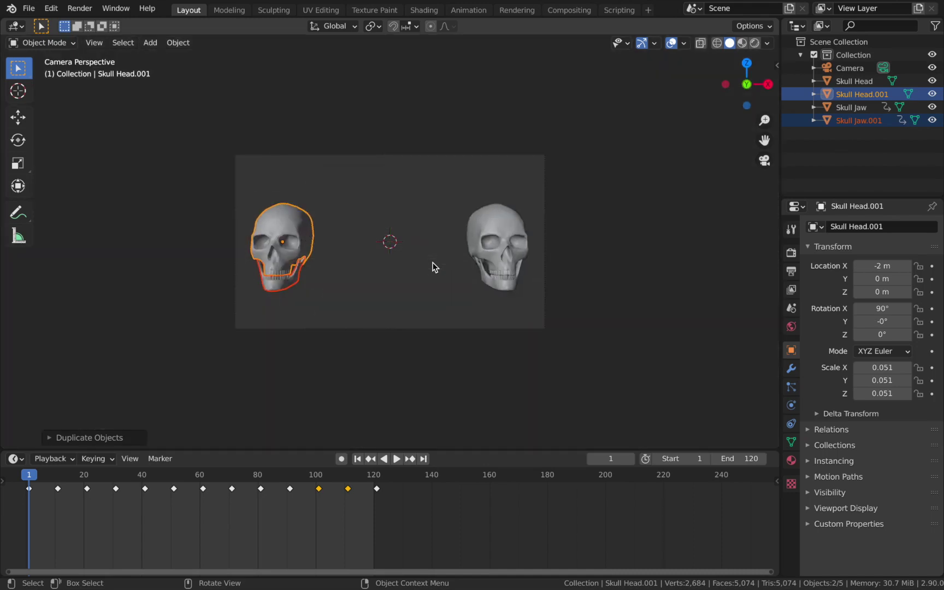
key("KP_0")
key("alt+a")
key("shift+a")
Step: Add a plain axes empty and move it to X 5 m
mouse_move(481, 299)
left_click(582, 305)
key("g")
key("x")
key("5")
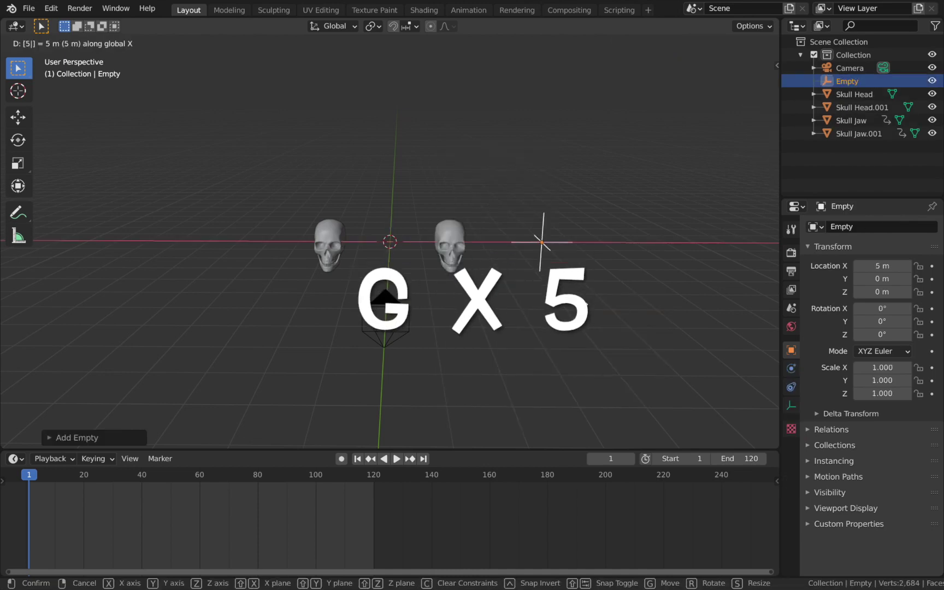
key("Return")
key("alt+a")
Step: Add a second plain axes empty at X -5 m
key("shift+a")
mouse_move(482, 301)
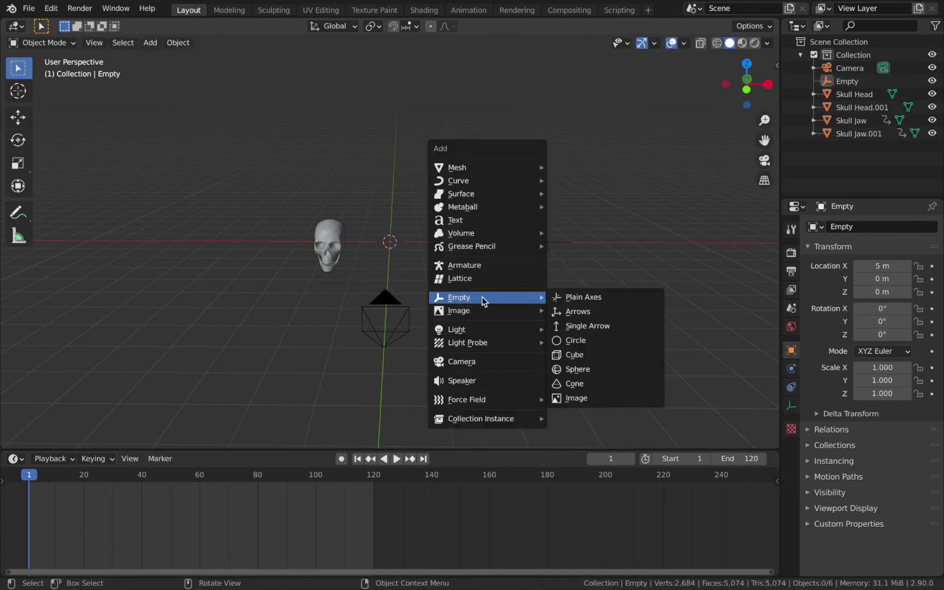
left_click(558, 297)
key("g")
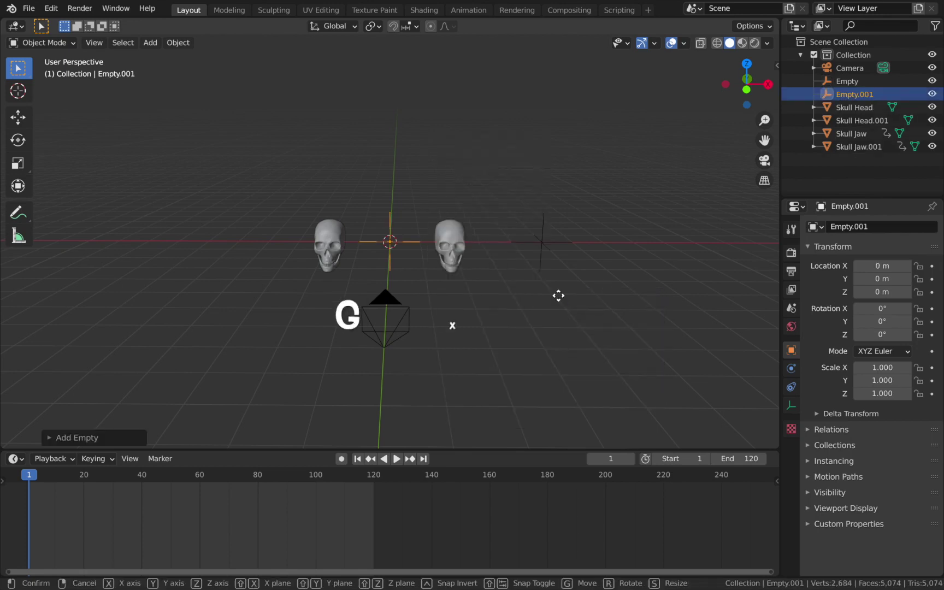
key("x")
key("minus")
key("5")
key("Return")
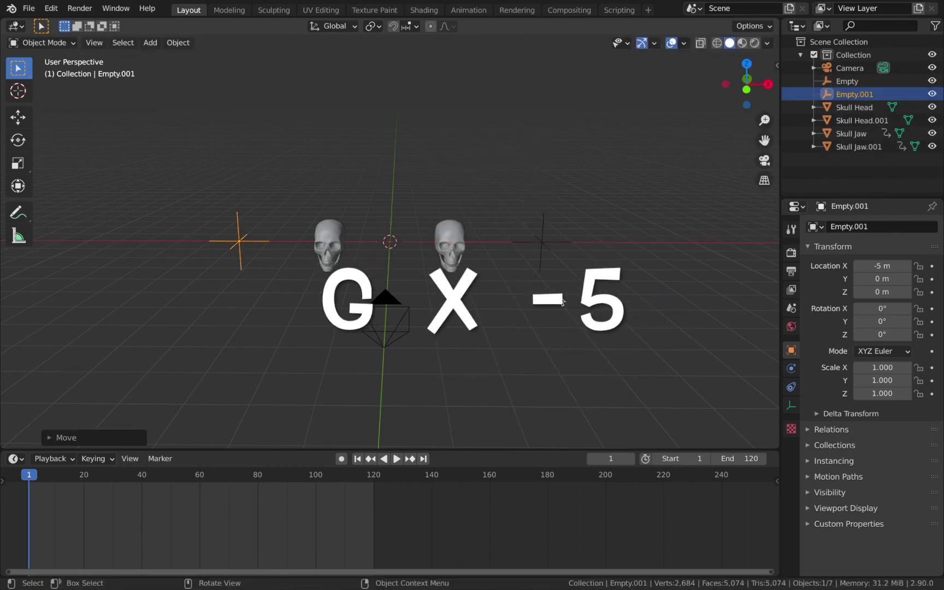
Step: Select each empty in turn to check their positions, then deselect all
left_click(549, 235)
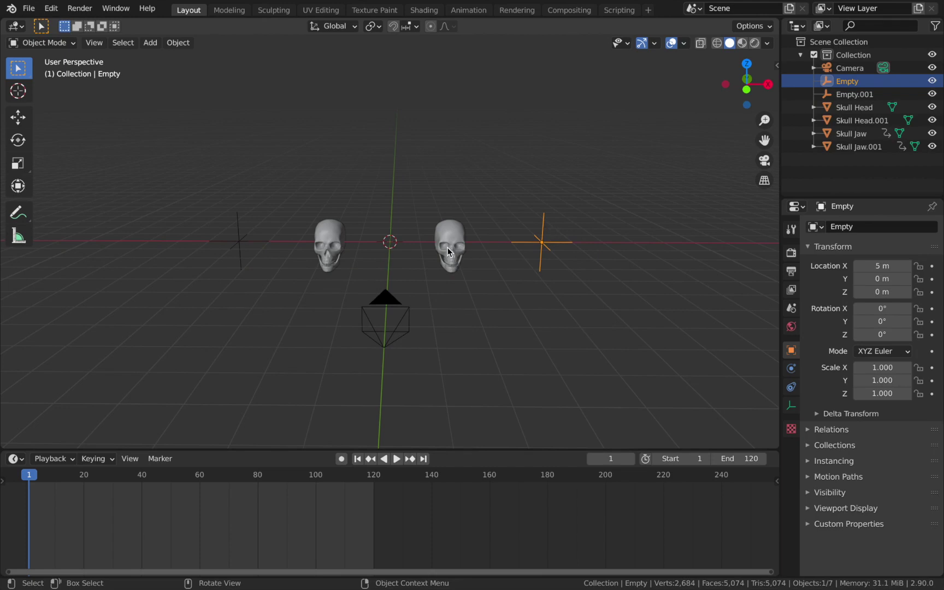
left_click(241, 257)
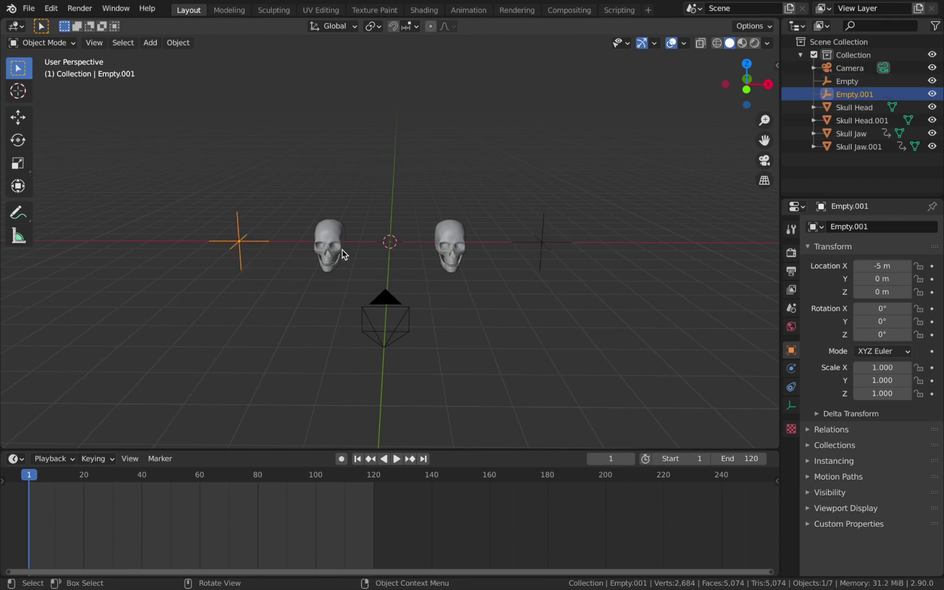
left_click(539, 253)
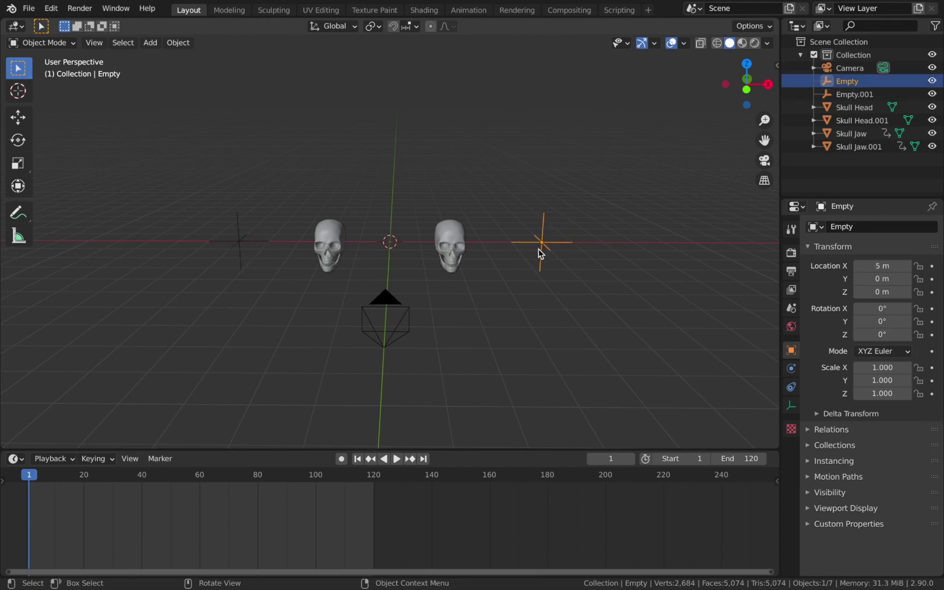
left_click(567, 388)
Step: Prefix the original Skull Head and Skull Jaw names with .R
left_click(846, 109)
left_click(847, 120)
left_click(841, 111)
double_click(840, 111)
key("Home")
type(".R")
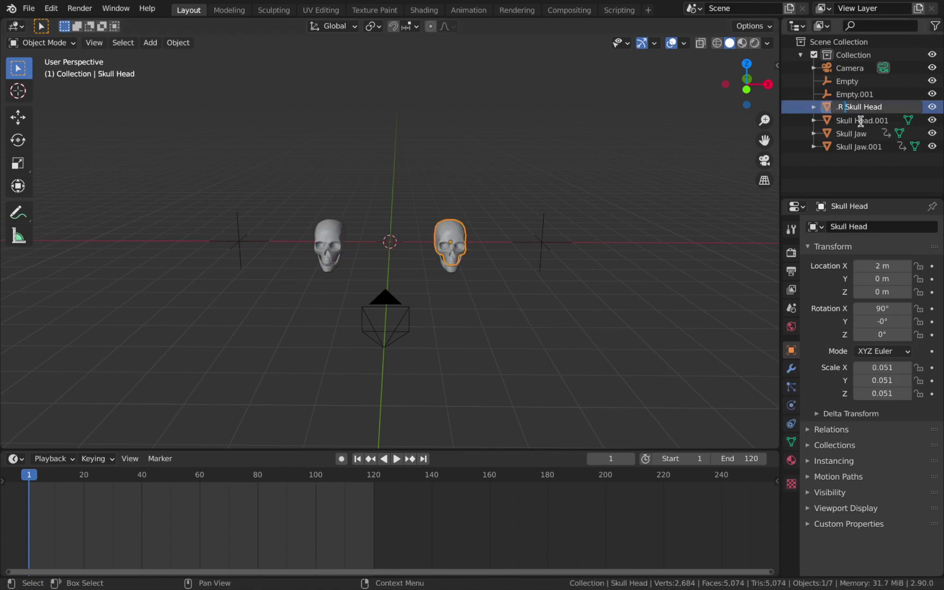
key("Return")
double_click(841, 133)
key("Home")
type(".R")
key("Return")
Step: Rename Empty to .R Empty and Empty.001 to .L Empty
left_click(837, 107)
double_click(883, 108)
key("Home")
type(".R")
key("Return")
double_click(885, 120)
key("Home")
type(".L")
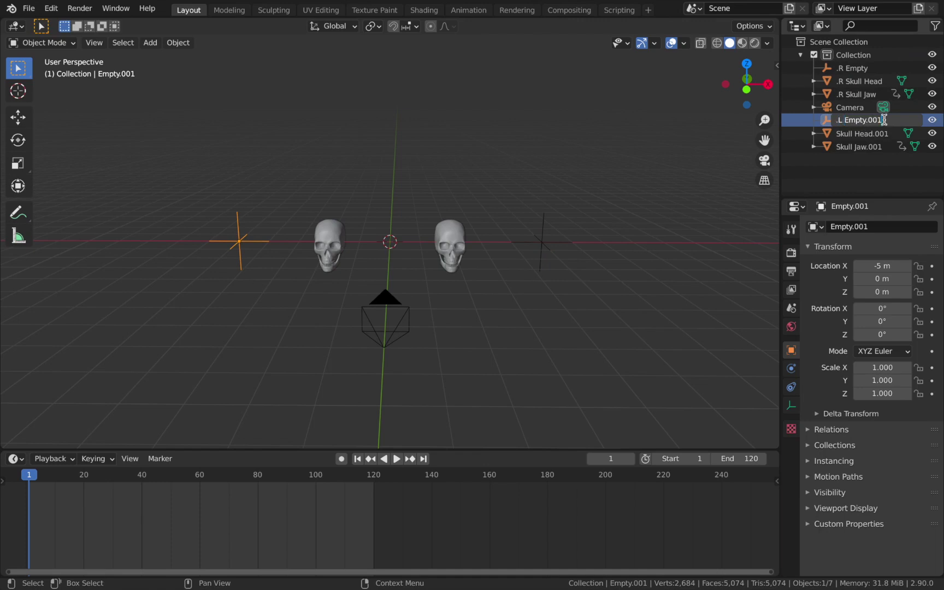
key("End")
key("BackSpace")
key("BackSpace")
key("BackSpace")
key("BackSpace")
key("Return")
Step: Rename Skull Head.001 and Skull Jaw.001 to .L Skull Head and .L Skull Jaw
double_click(874, 133)
key("Home")
type(".L")
key("End")
key("BackSpace")
key("BackSpace")
key("BackSpace")
key("BackSpace")
key("Return")
double_click(903, 146)
key("Home")
type(".L")
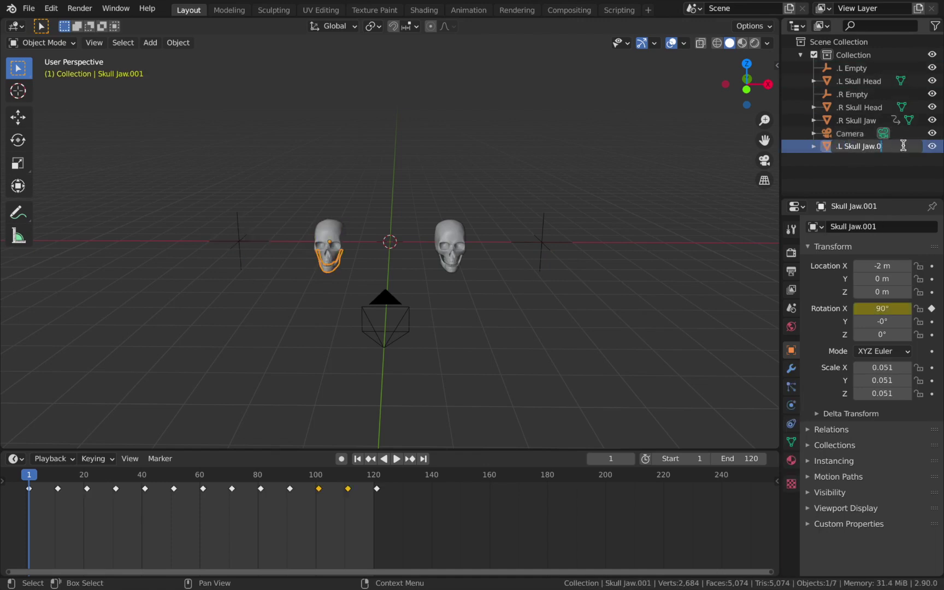
key("BackSpace")
key("BackSpace")
key("BackSpace")
key("BackSpace")
key("Return")
Step: Step through the renamed .L and .R objects to check each side
left_click(450, 263)
left_click(862, 69)
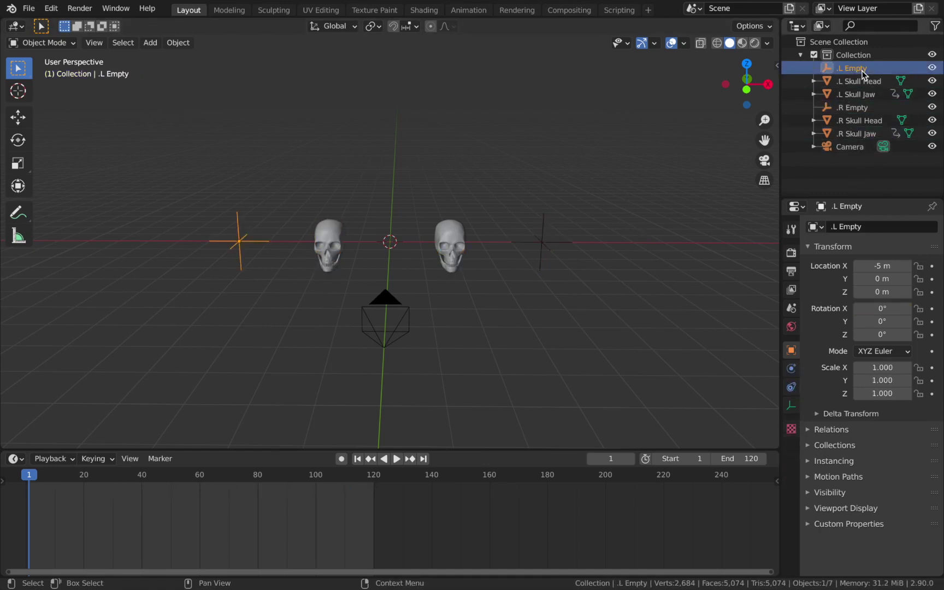
key("Down")
key("Down")
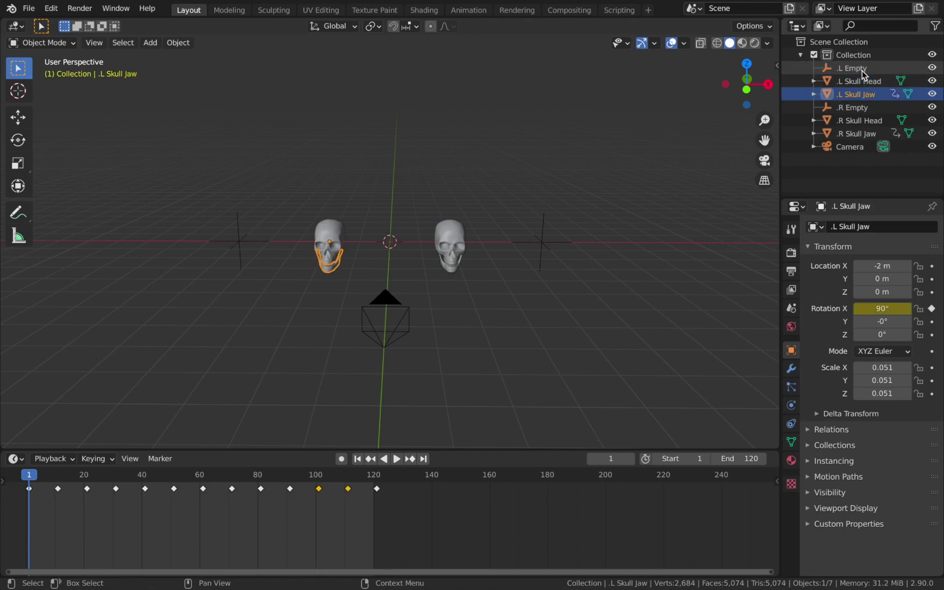
key("Down")
key("Down")
key("Down")
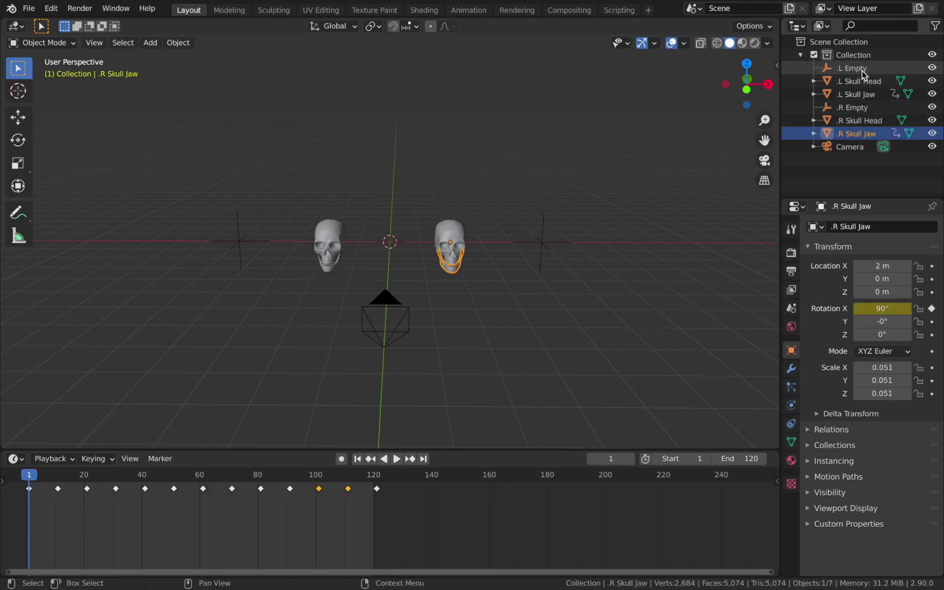
left_click(541, 249)
left_click(501, 270)
left_click(443, 248)
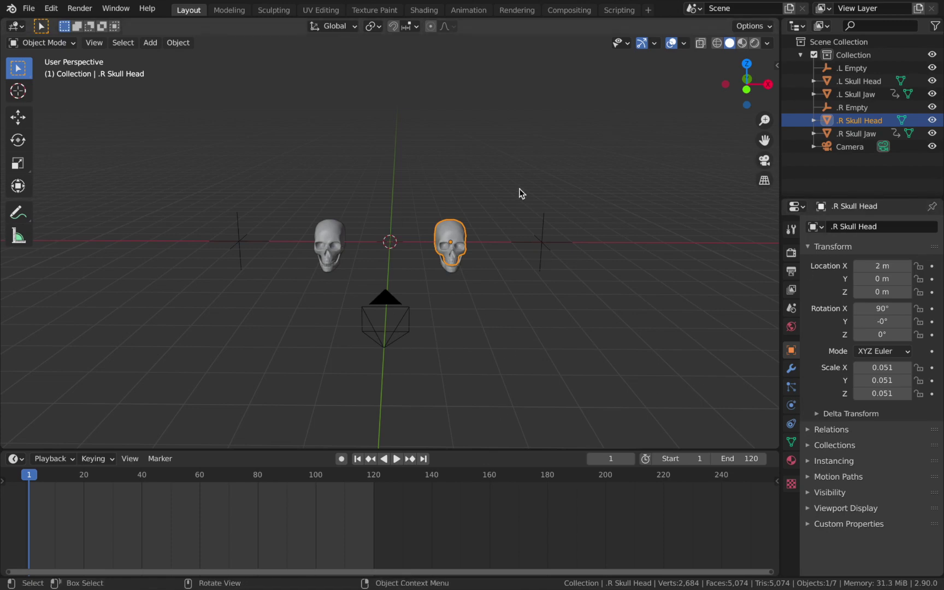
left_click(526, 229)
Step: Parent .R Skull Head and .R Skull Jaw to .R Empty using Object (Keep Transform)
left_click(860, 121)
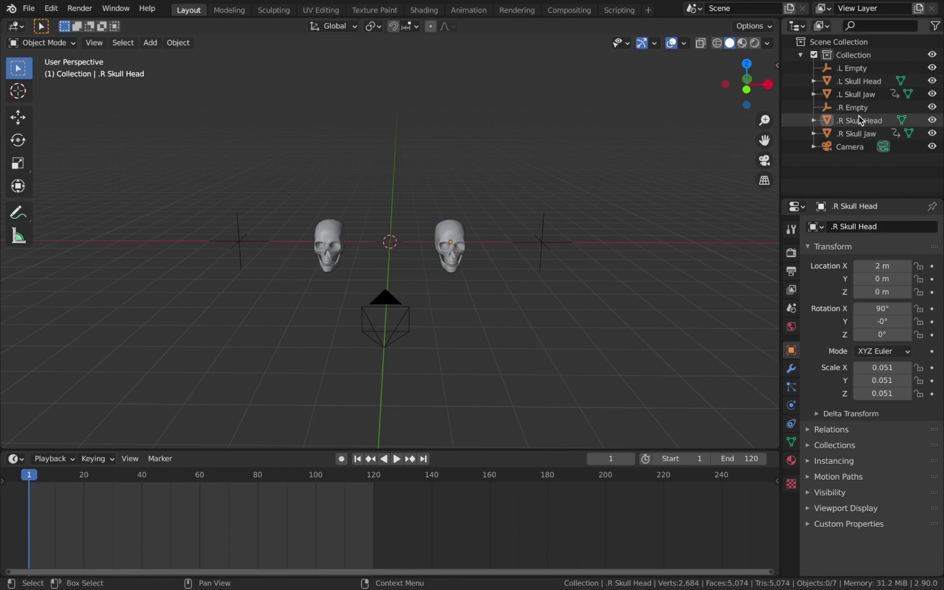
left_click(862, 134)
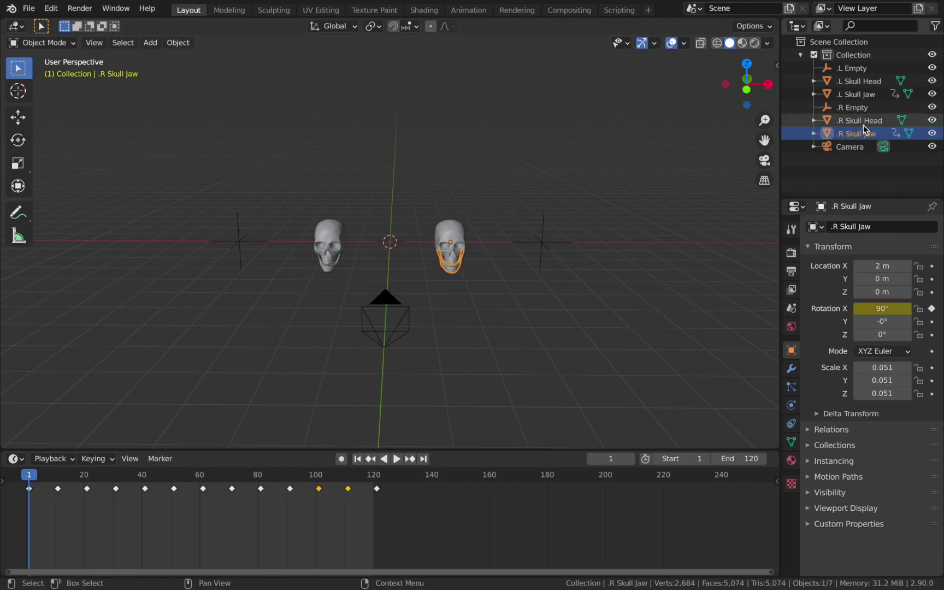
left_click(863, 125, "ctrl")
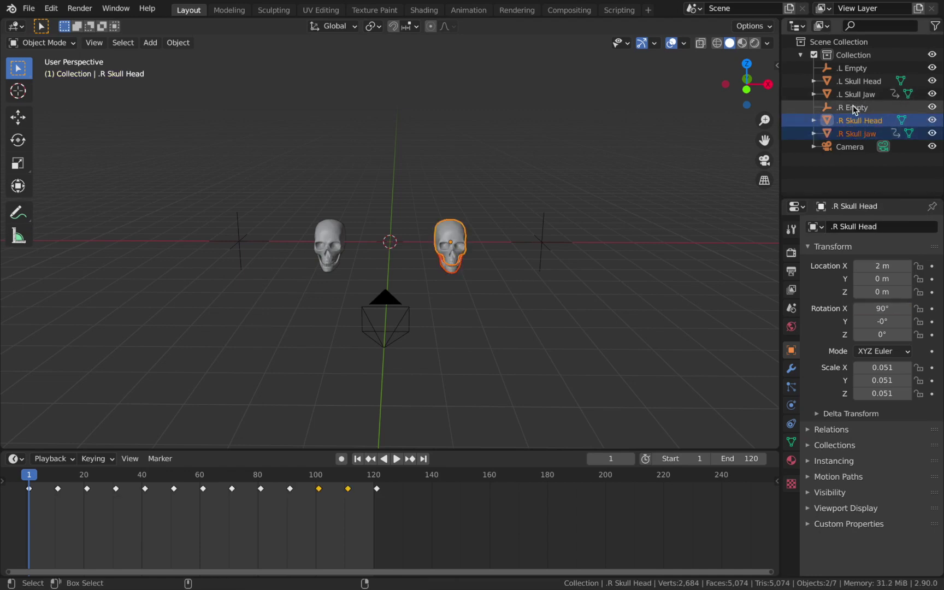
left_click(855, 109, "ctrl")
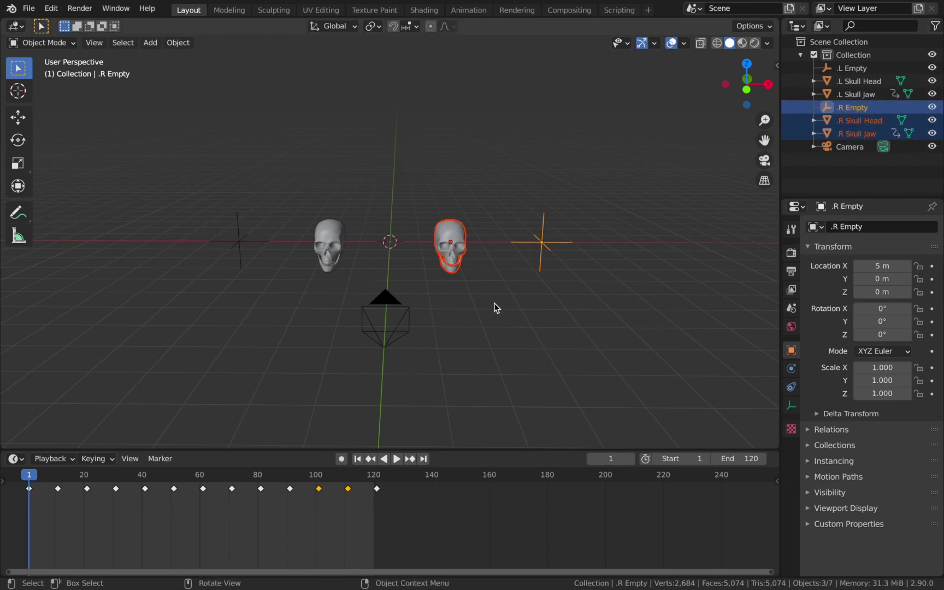
key("ctrl+p")
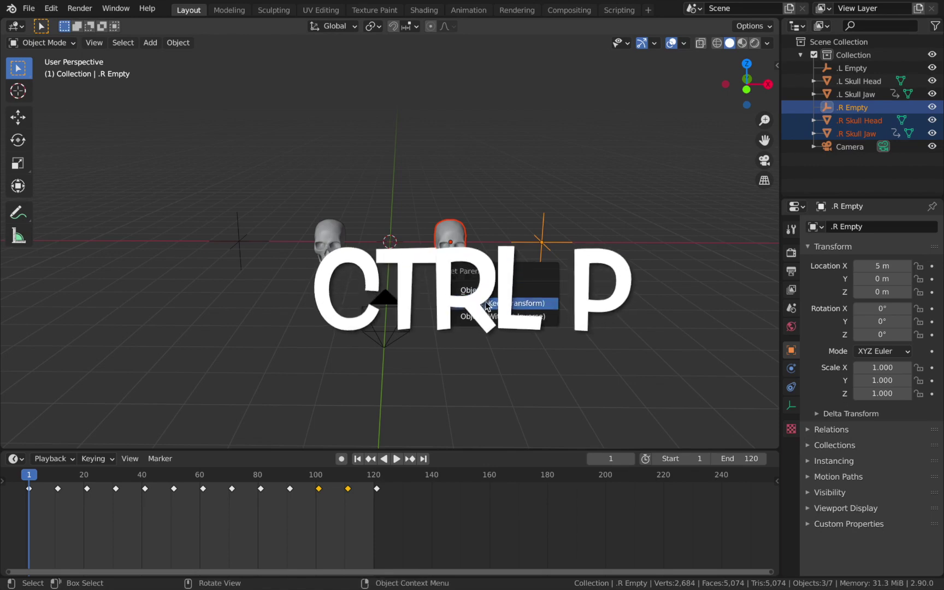
left_click(484, 304)
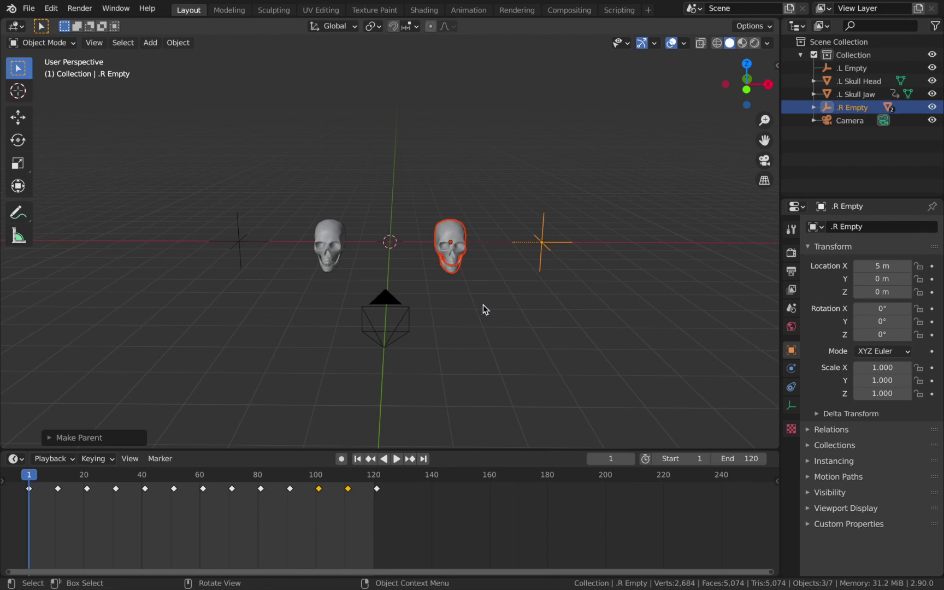
left_click(554, 295)
left_click(551, 247)
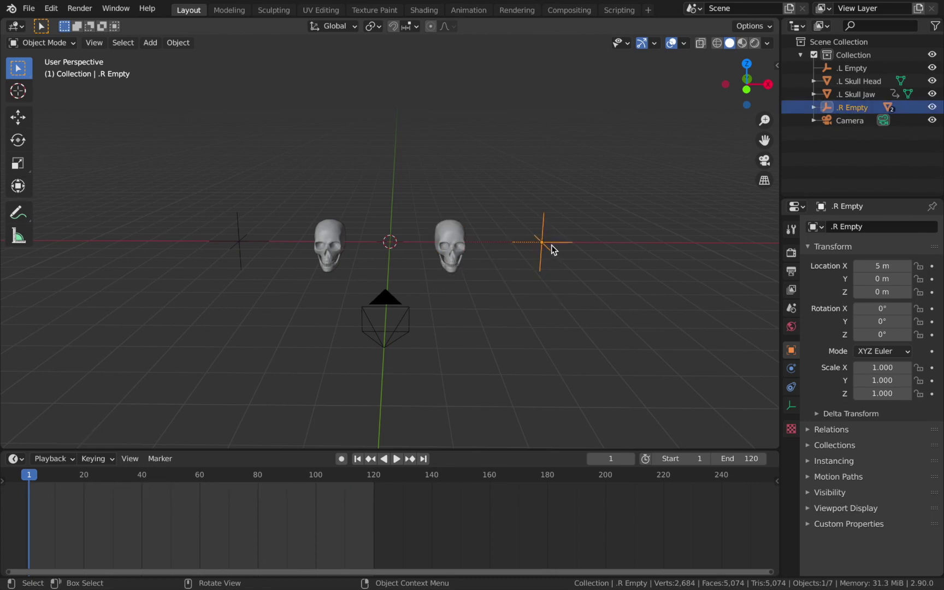
Step: Test-spin .R Empty around Z, then keyframe its Z rotation at 0° on frame 1
left_click_drag(882, 334, 943, 334)
key("Escape")
left_click(516, 415)
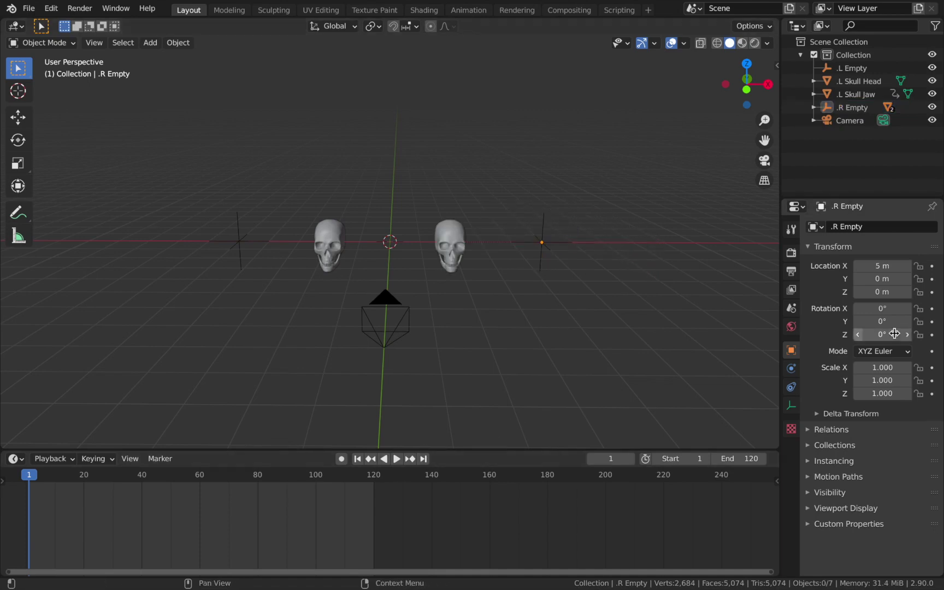
left_click(933, 335)
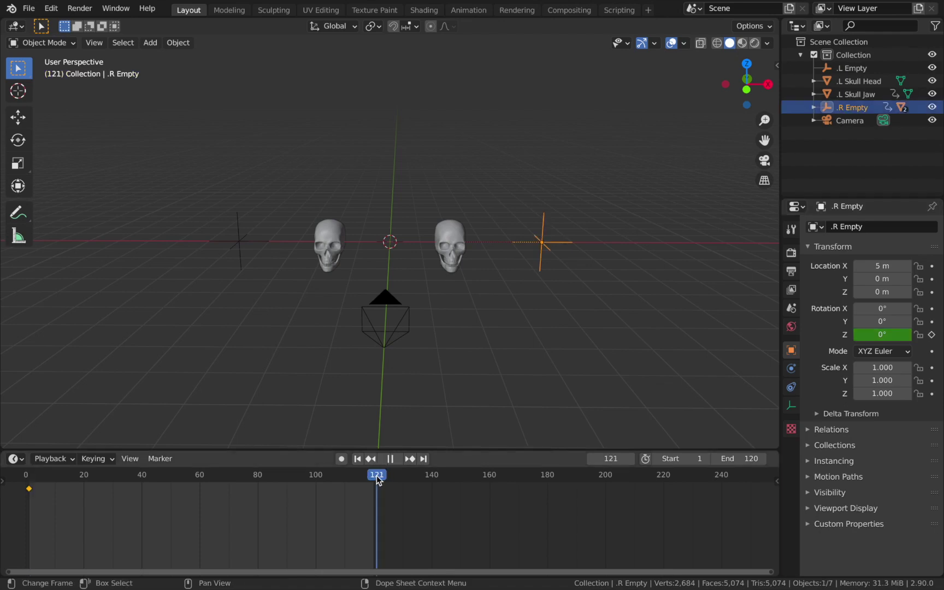
Step: Set all .R Empty rotation keyframes to Linear interpolation and play back the spin
key("space")
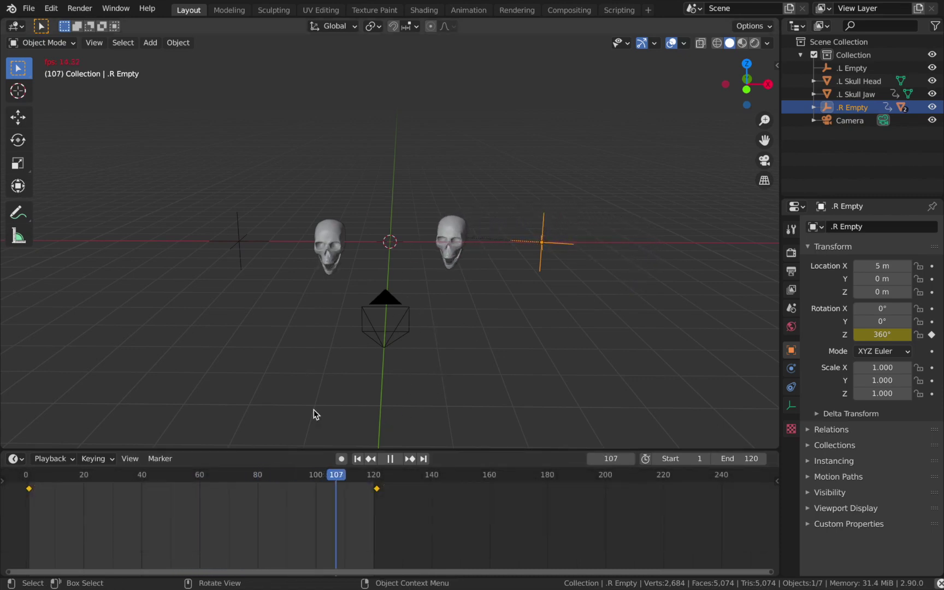
key("space")
key("a")
key("t")
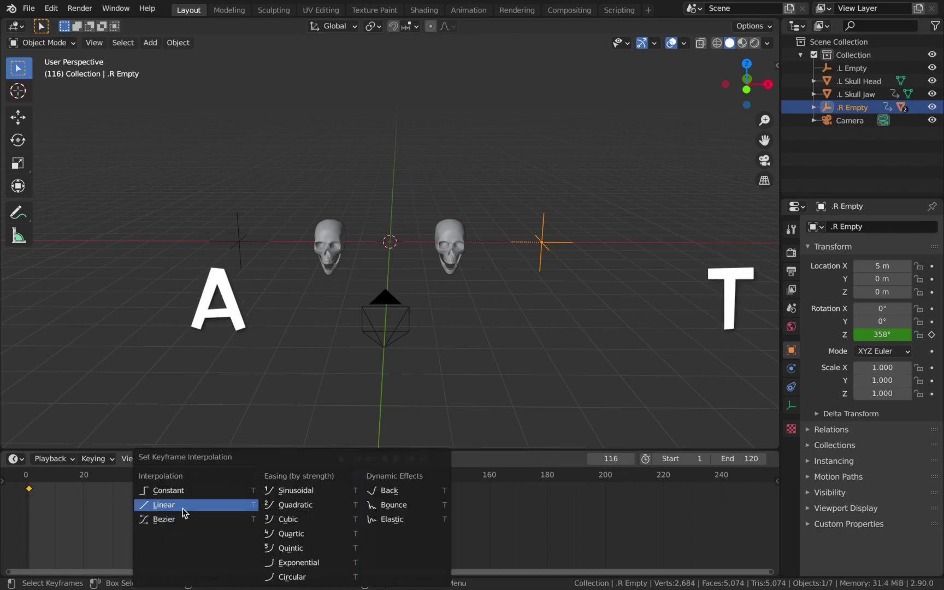
left_click(182, 508)
key("space")
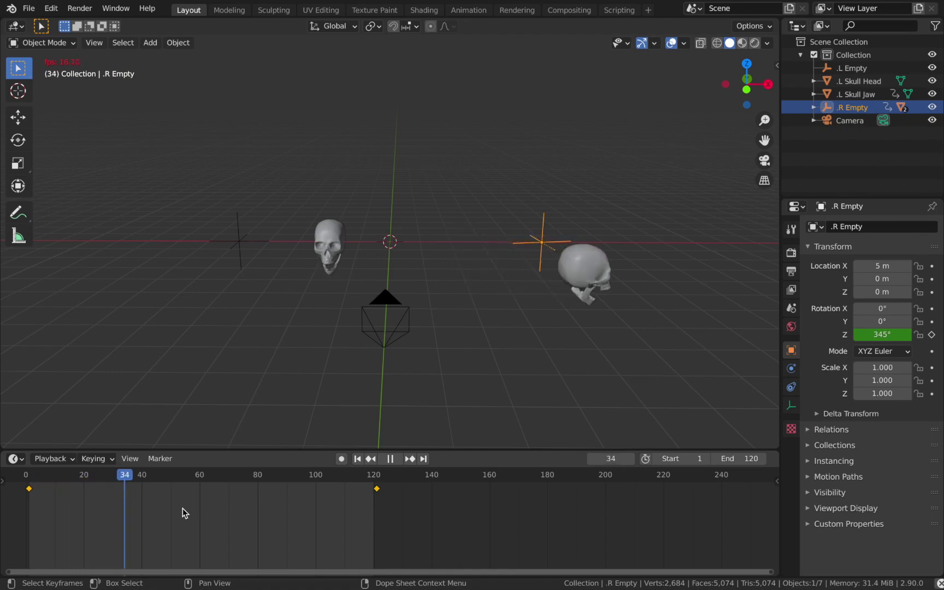
key("Escape")
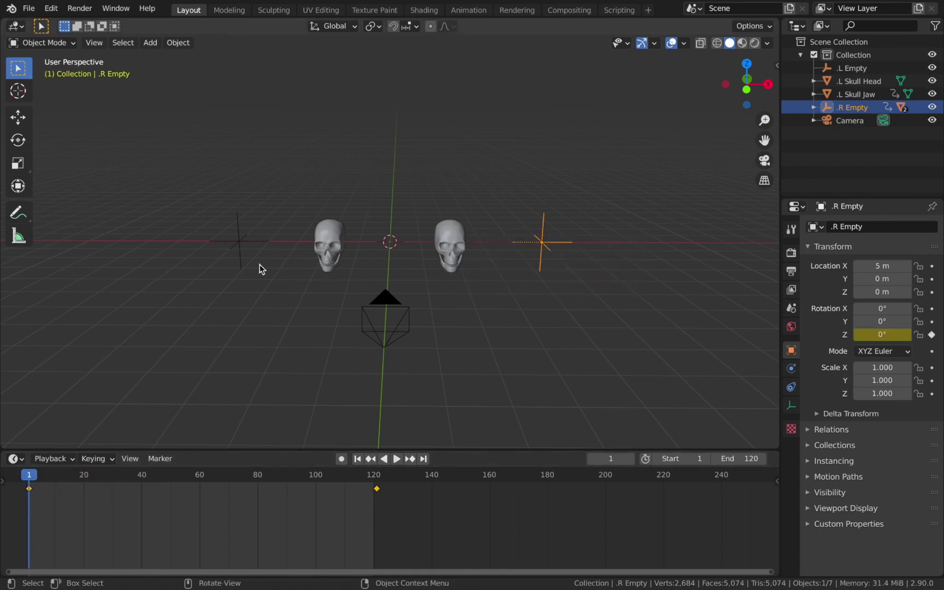
left_click(484, 320)
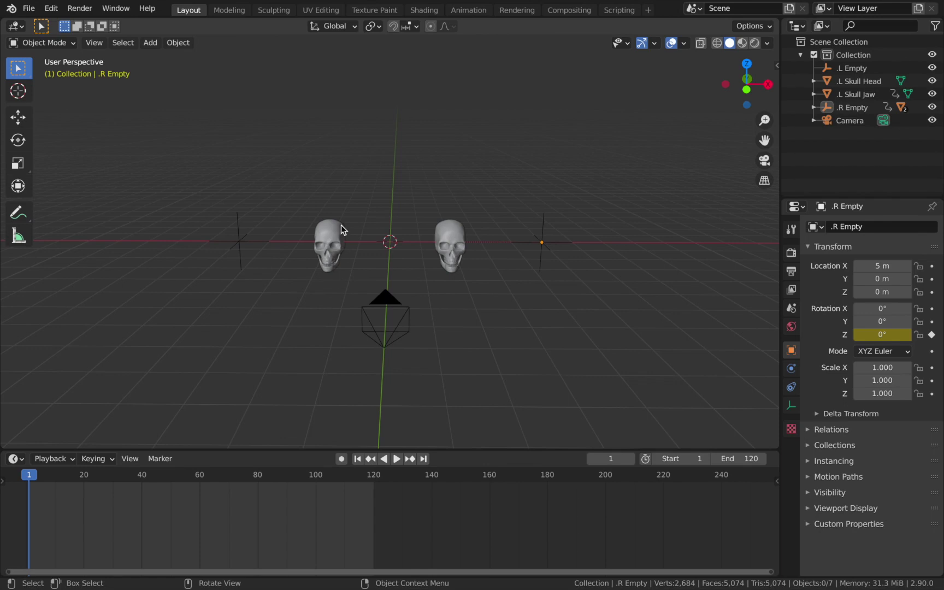
Step: Parent .L Skull Head and .L Skull Jaw to .L Empty using Object (Keep Transform)
left_click(855, 94)
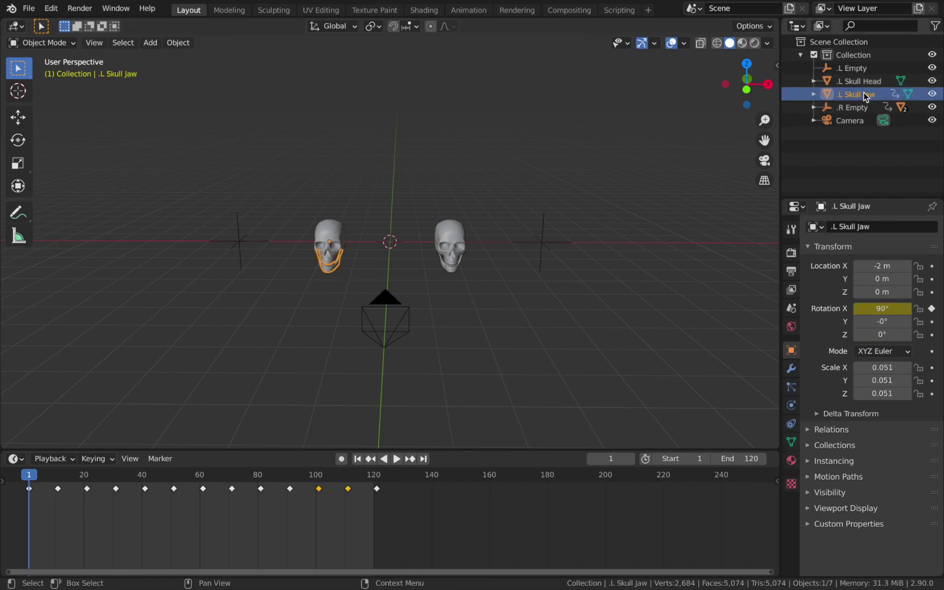
left_click(865, 82, "ctrl")
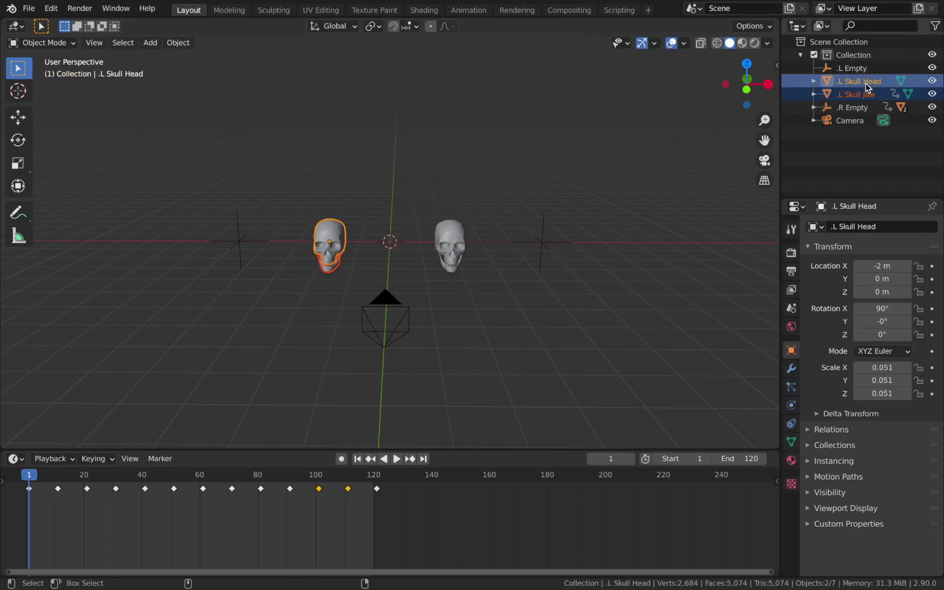
left_click(855, 69, "ctrl")
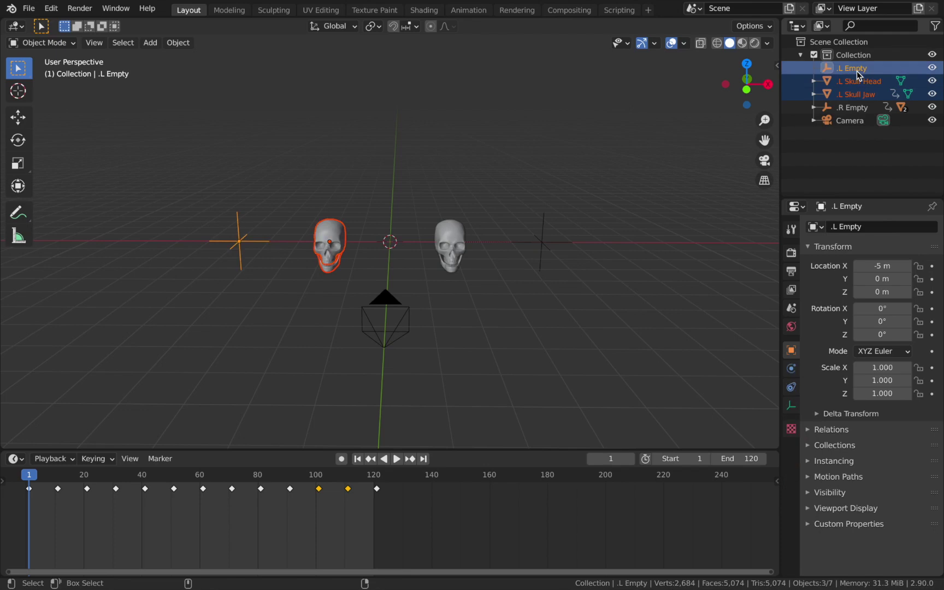
key("ctrl+p")
left_click(186, 325)
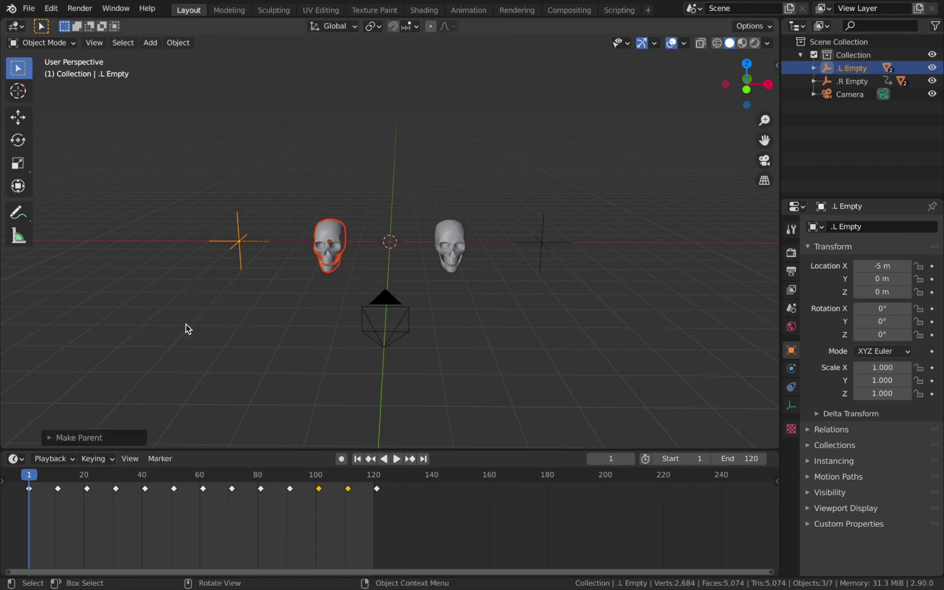
left_click(244, 252)
left_click(244, 249)
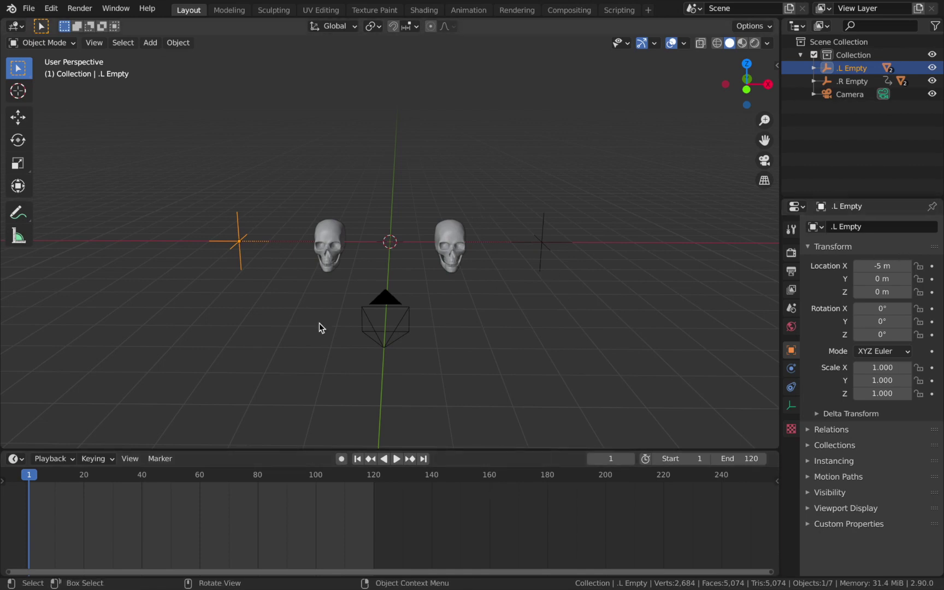
key("space")
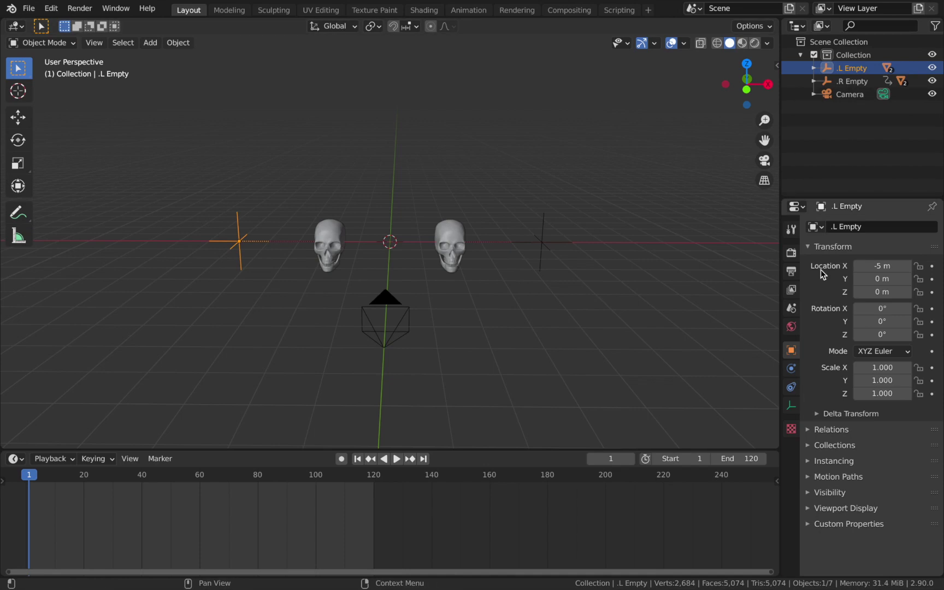
Step: Set .L Empty's Z rotation to 180° and keyframe it on frame 1
left_click(881, 335)
type("180")
key("Return")
left_click(932, 334)
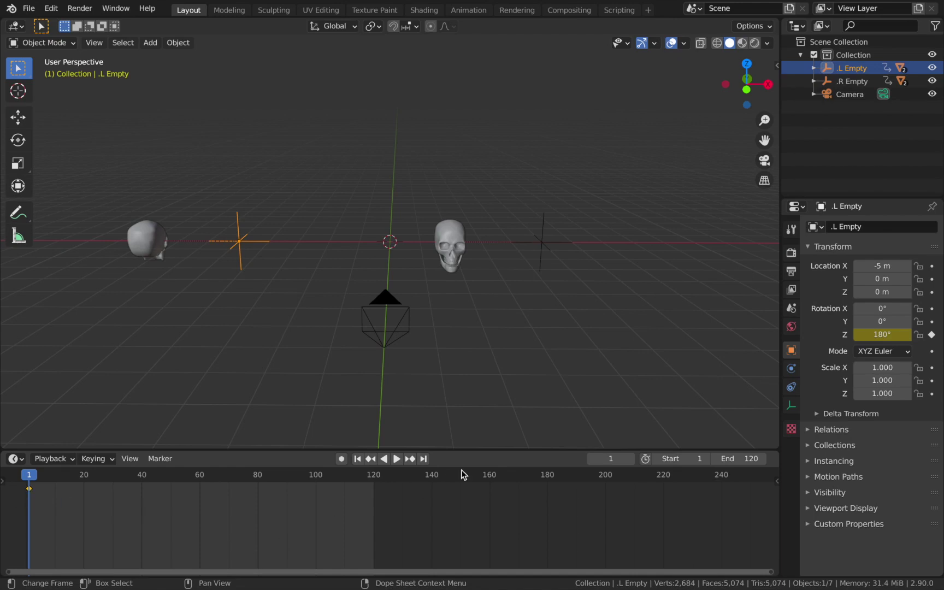
left_click(377, 476)
key("i")
key("Escape")
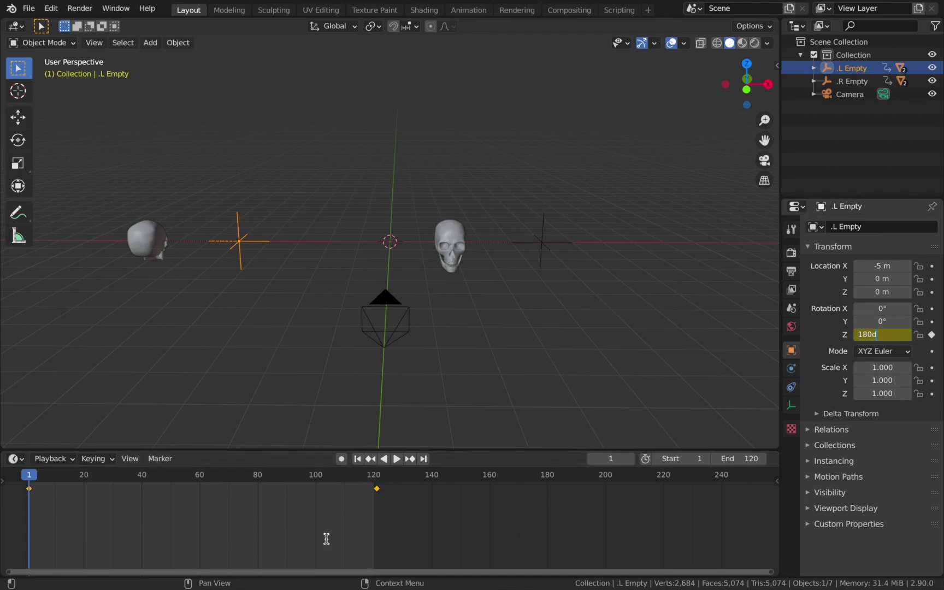
Step: Keyframe a 540° Z rotation at the end frame and preview the orbit through the camera
key("Up")
double_click(892, 334)
type("540d")
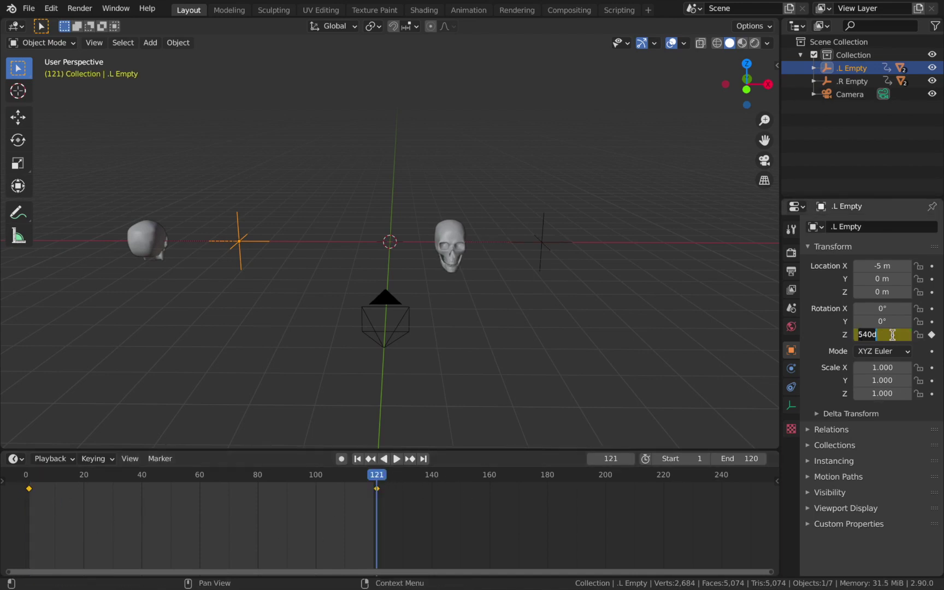
key("Return")
left_click(932, 334)
key("space")
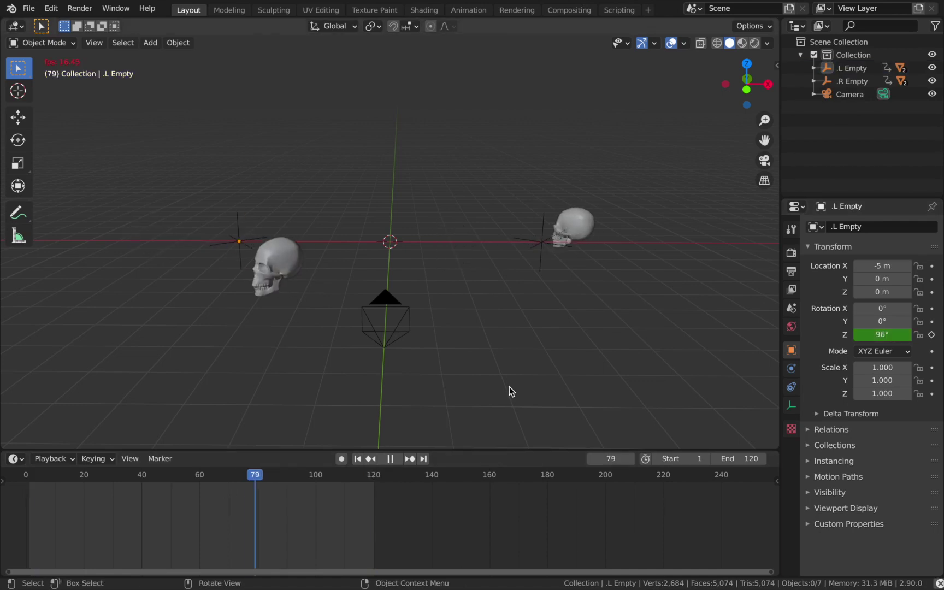
key("KP_0")
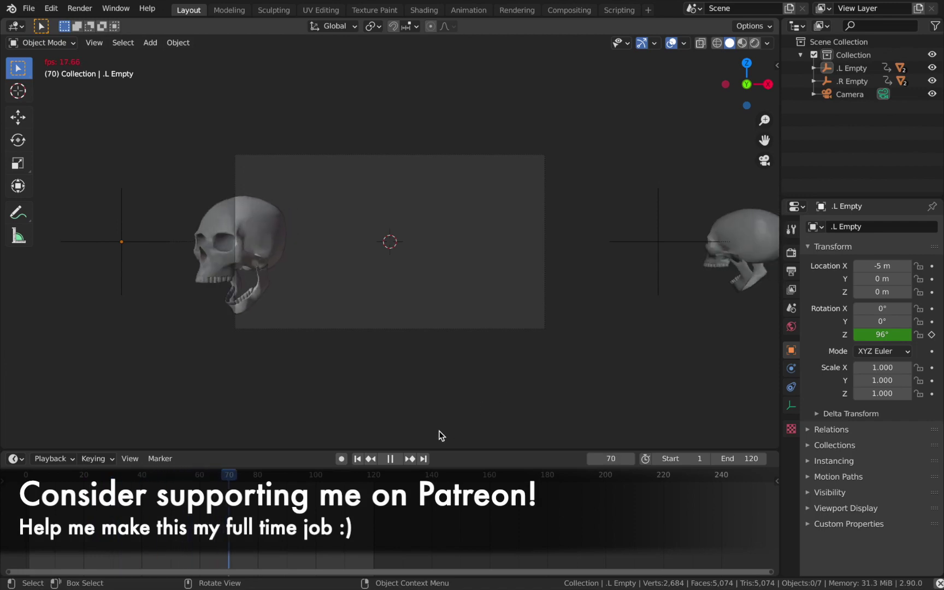
key("space")
left_click(358, 459)
key("KP_0")
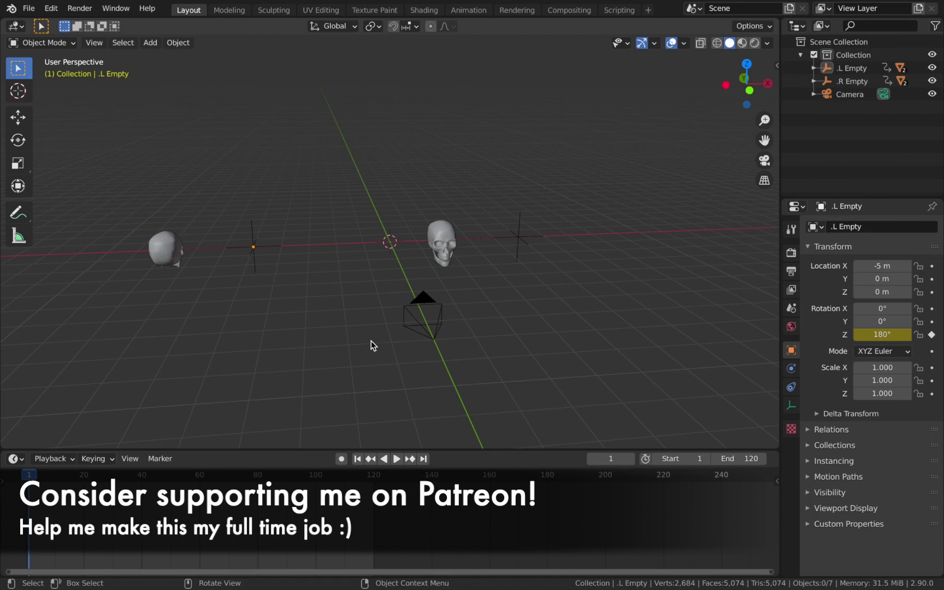
Step: Add a cylinder mesh and delete its top face
key("shift")
key("shift+a")
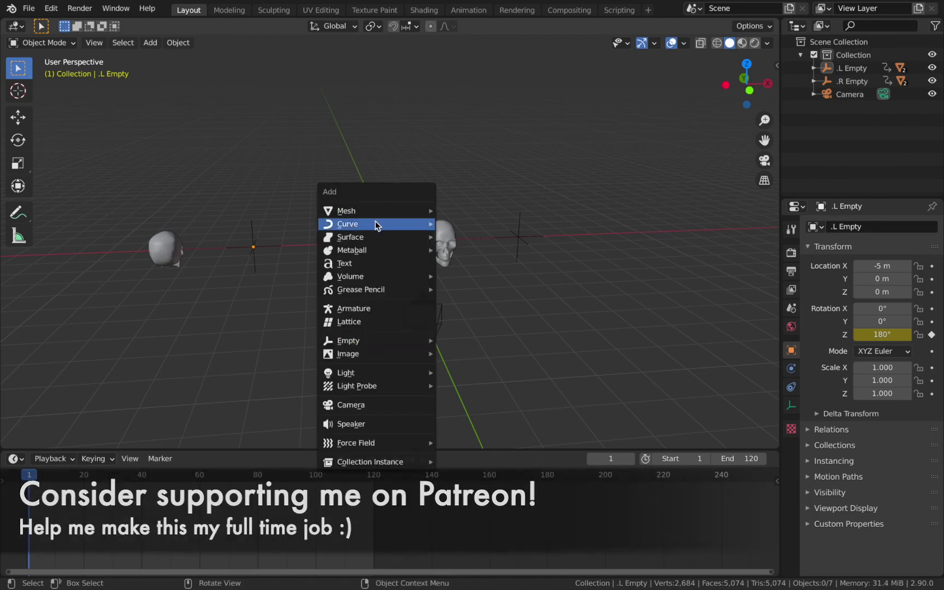
mouse_move(374, 212)
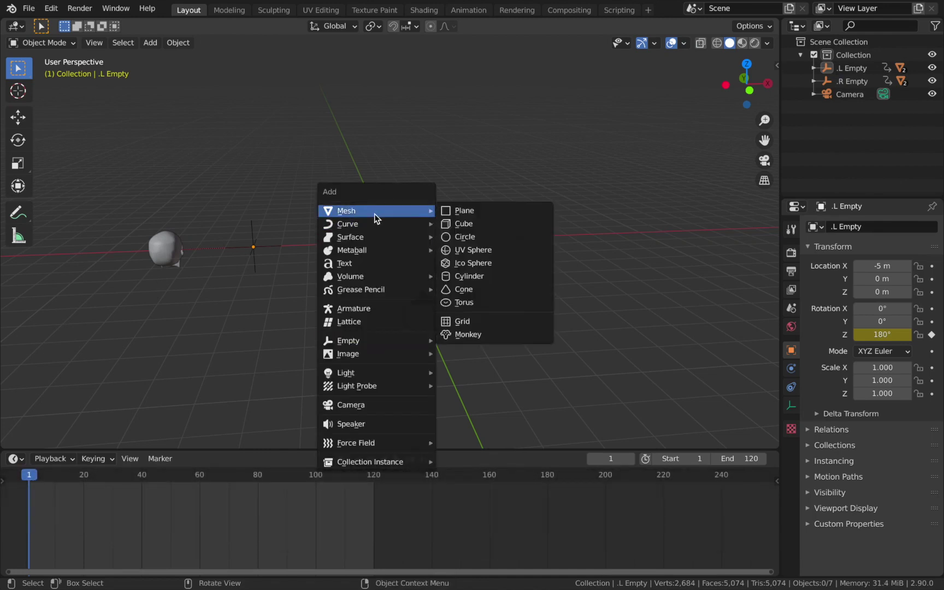
left_click(468, 276)
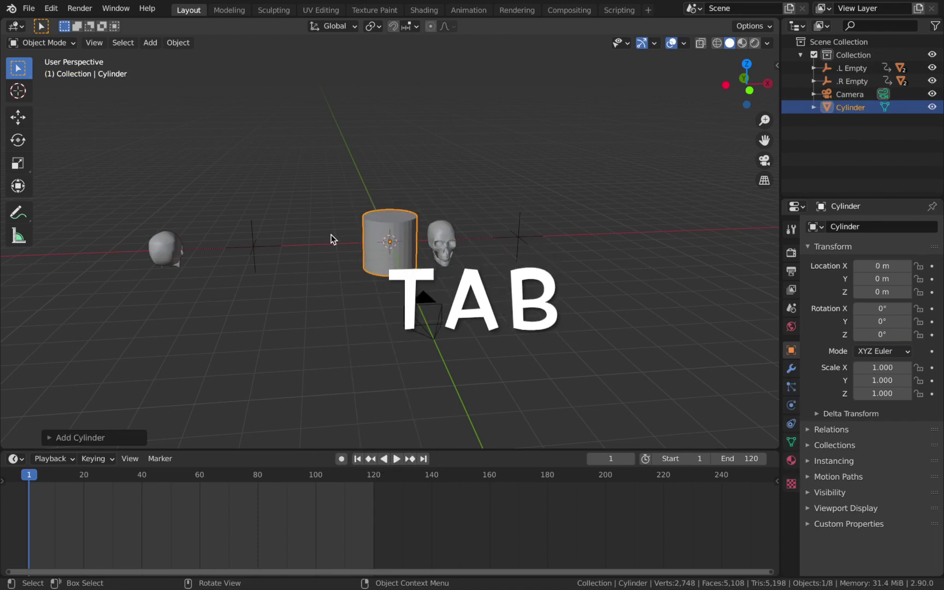
key("Tab")
middle_click_drag(328, 234, 312, 238)
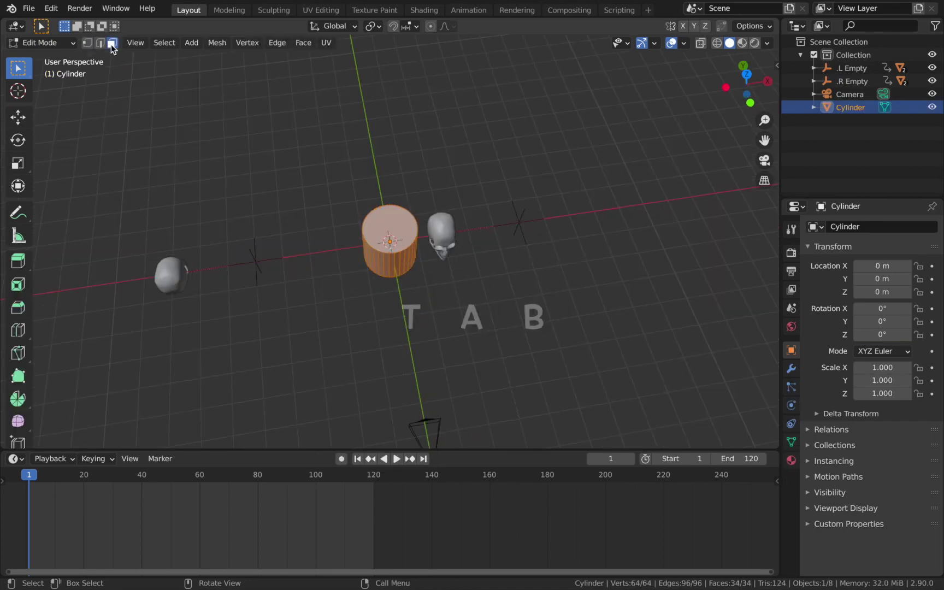
key("alt+a")
left_click(381, 230)
key("x")
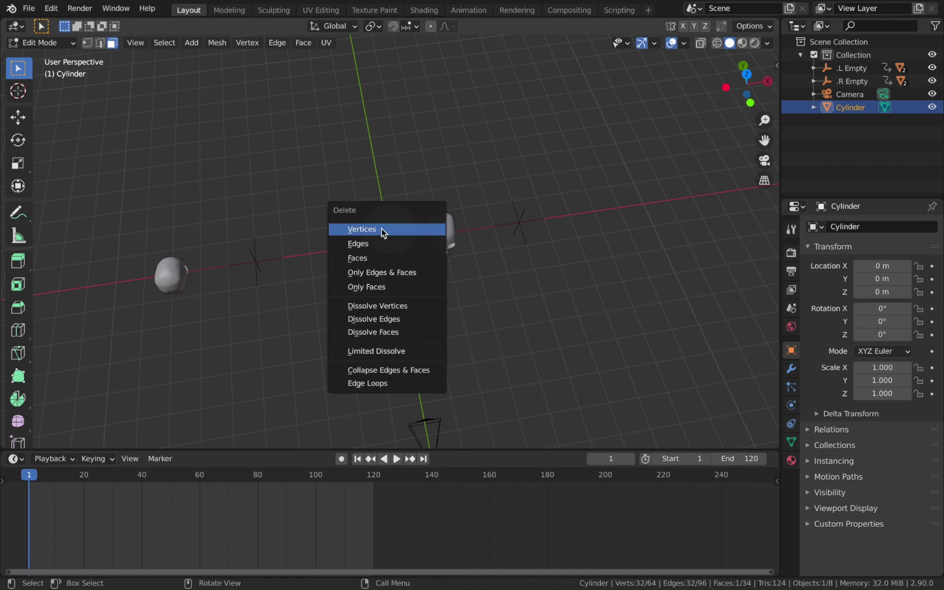
left_click(376, 258)
key("Tab")
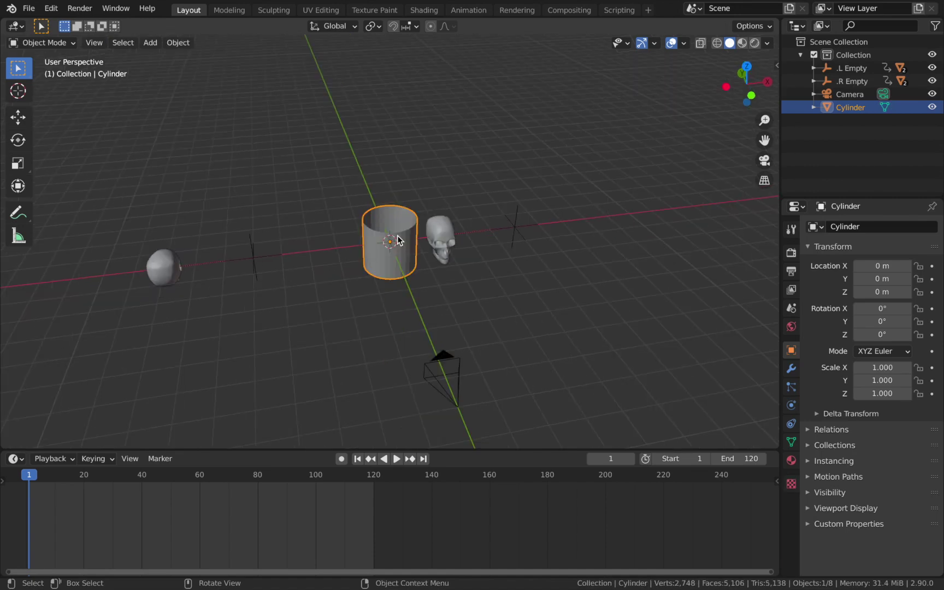
Step: Rotate the cylinder 90° on X and scale it 8× along Y
type("rx90")
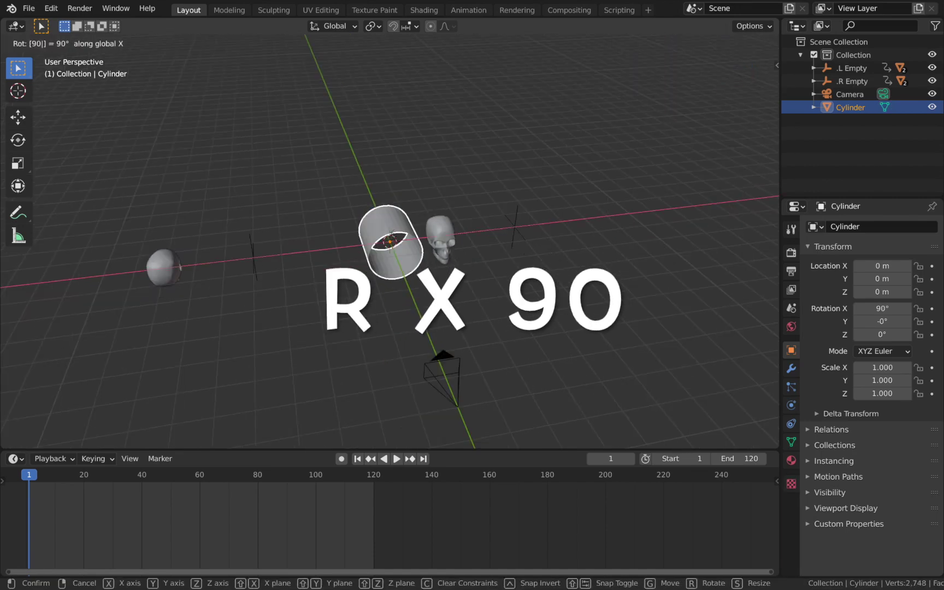
key("Return")
middle_click_drag(398, 239, 351, 242)
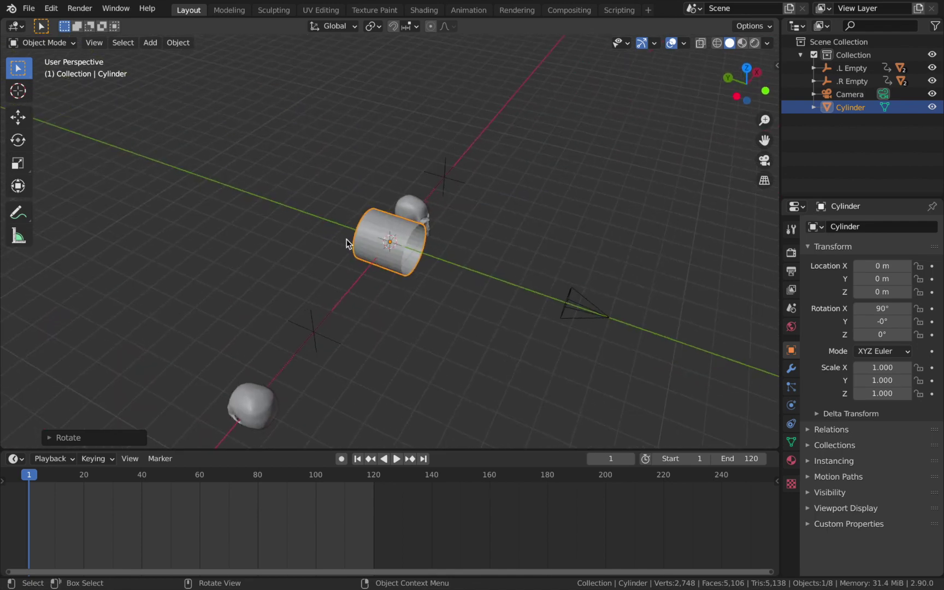
middle_click_drag(285, 238, 434, 359)
type("sy8")
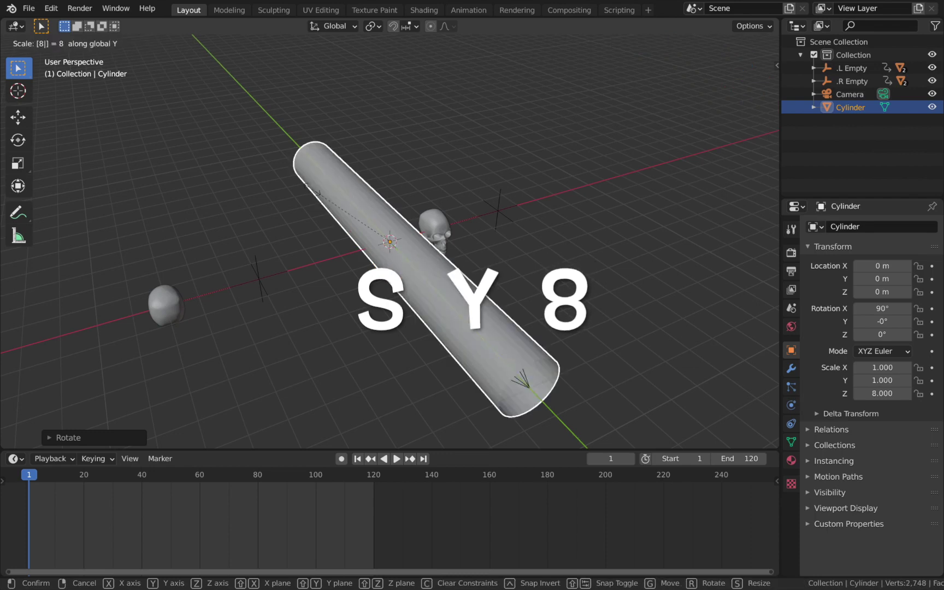
left_click(322, 195)
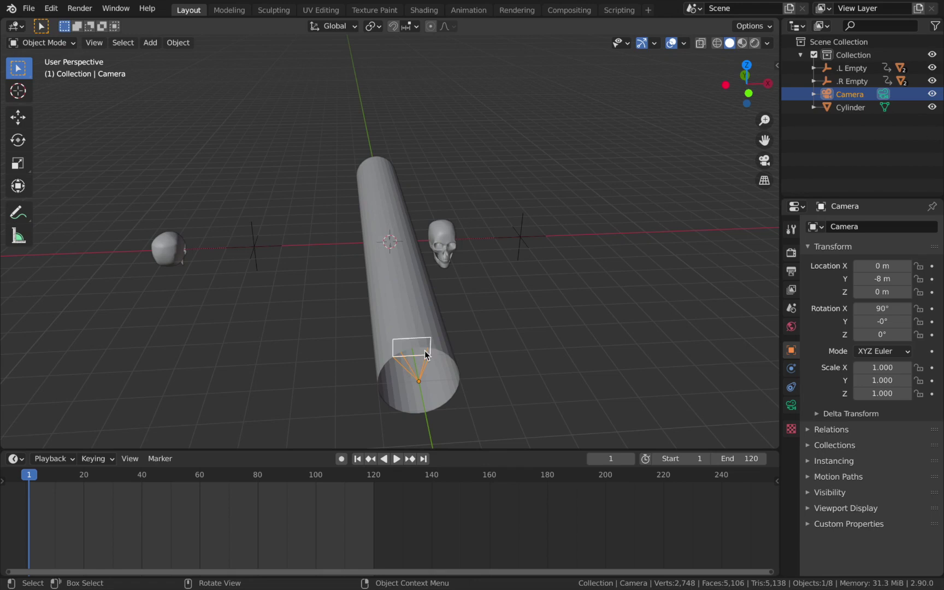
Step: Widen the tube along X to 6.893 and preview it through the camera
left_click(389, 246)
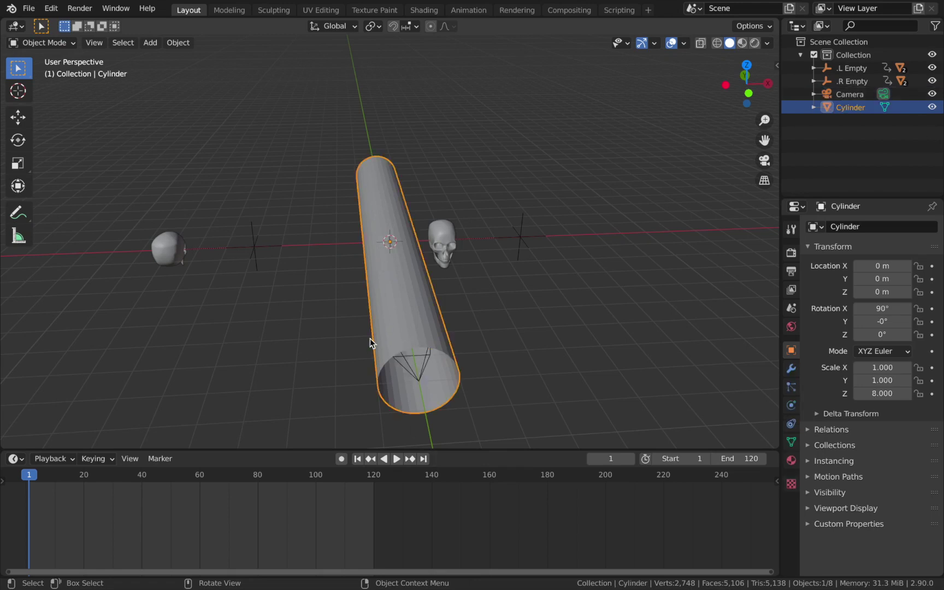
key("KP_6")
key("grave")
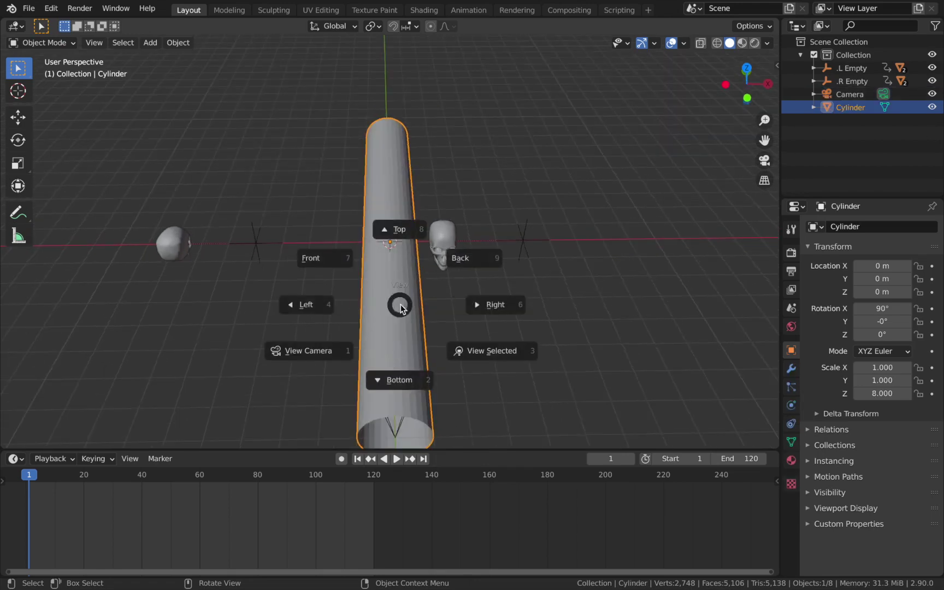
key("KP_8")
left_click(391, 392)
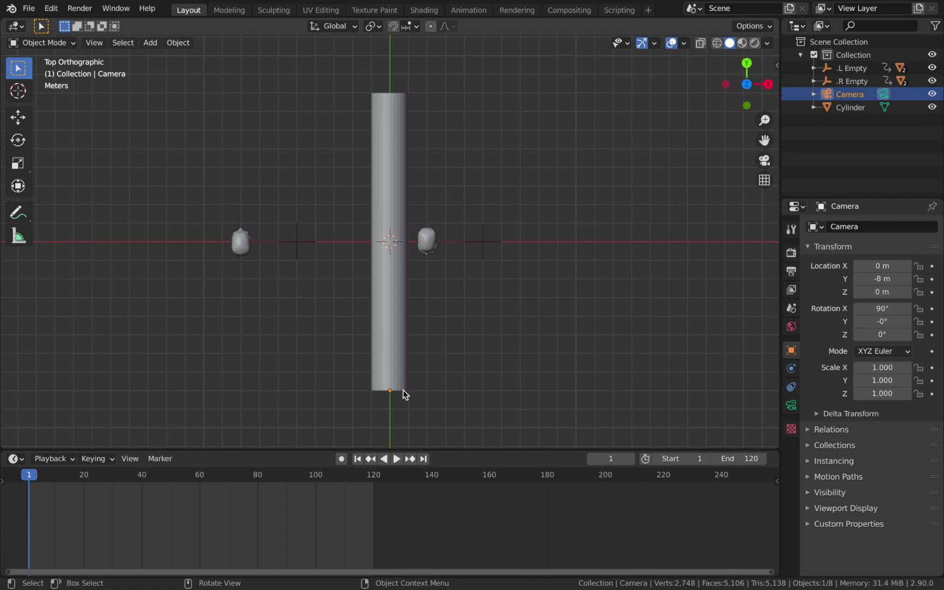
middle_click_drag(389, 388, 417, 274)
left_click(418, 270)
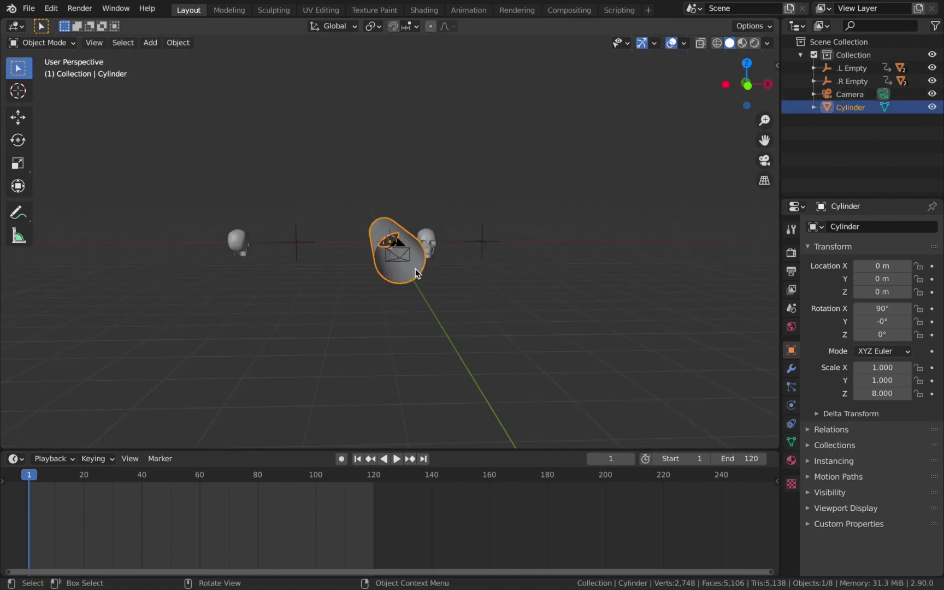
key("s")
key("x")
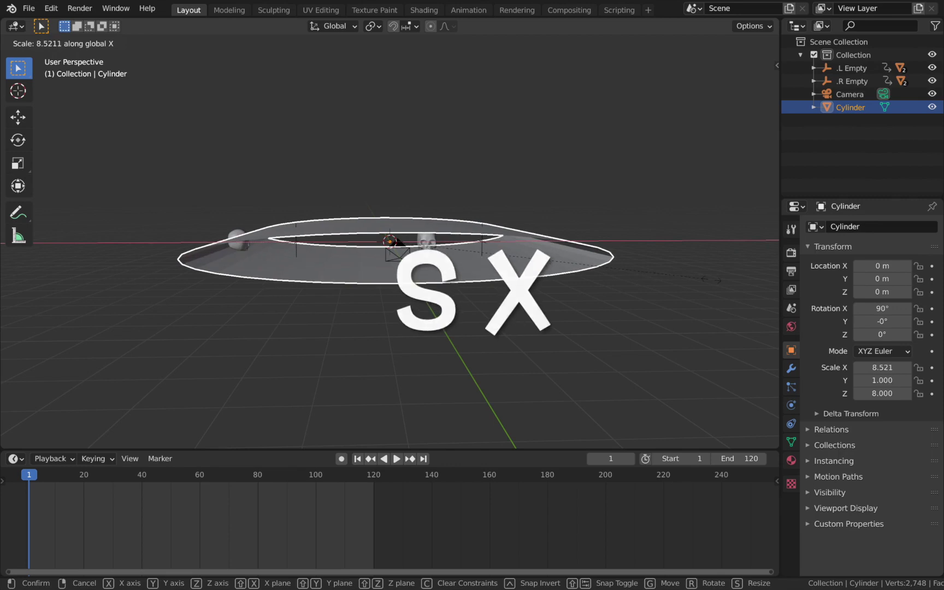
left_click(647, 281)
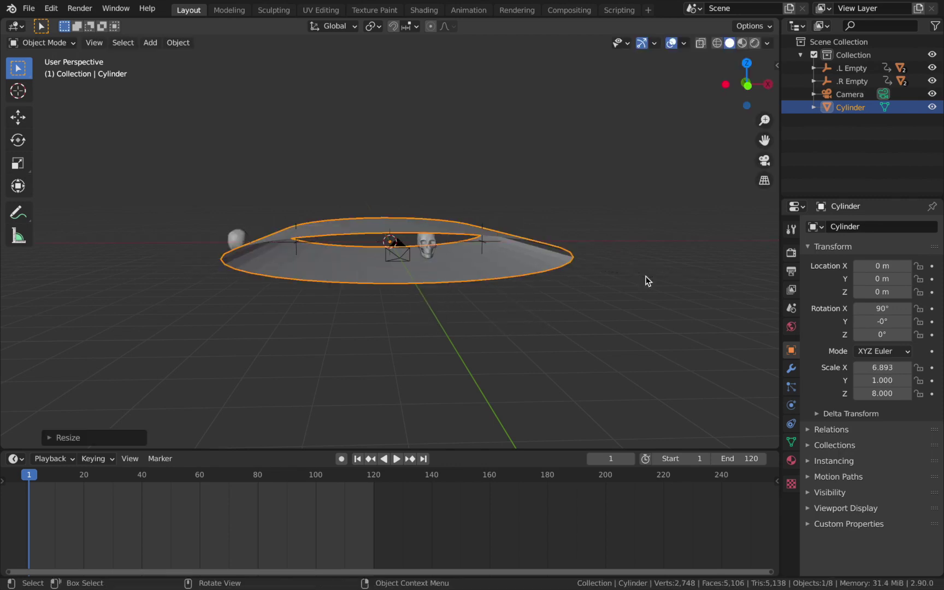
key("space")
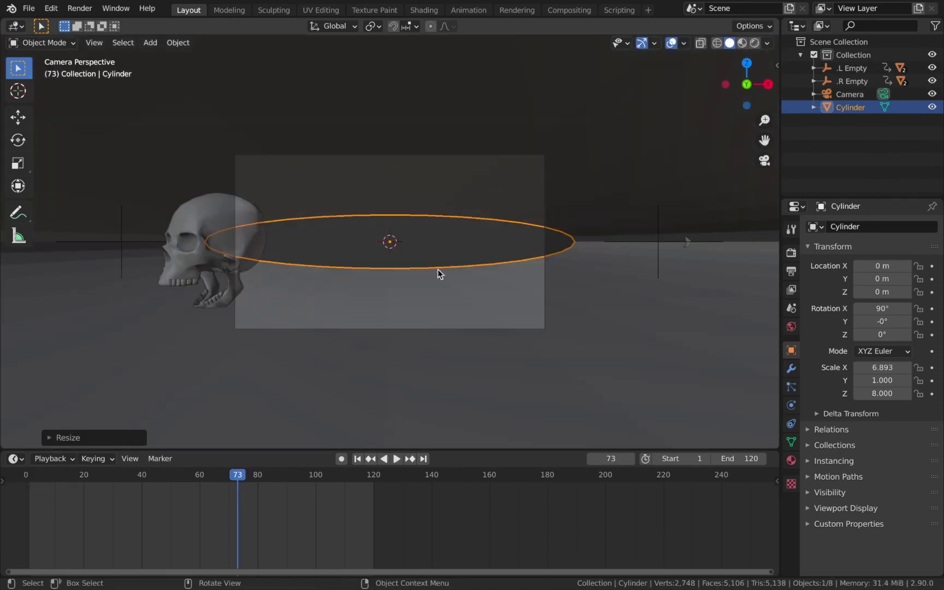
Step: Scale the tube along Z to about 1.443 and preview the tunnel in playback
key("s")
key("z")
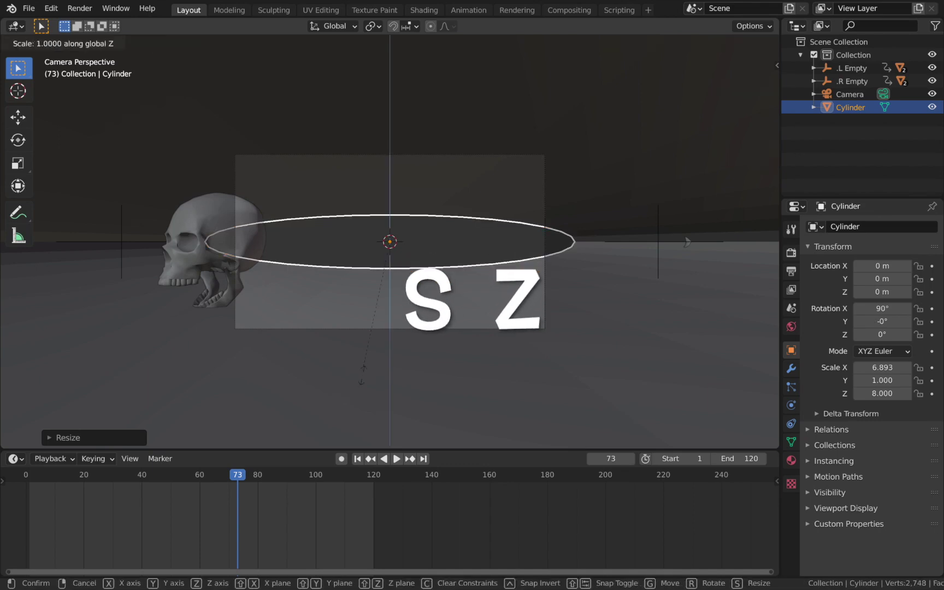
left_click(355, 428)
key("space")
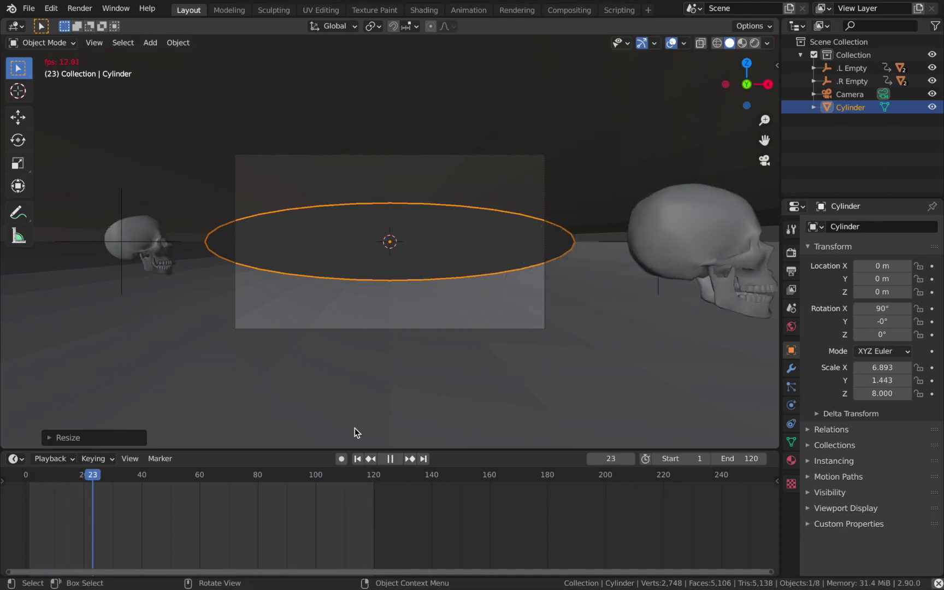
key("space")
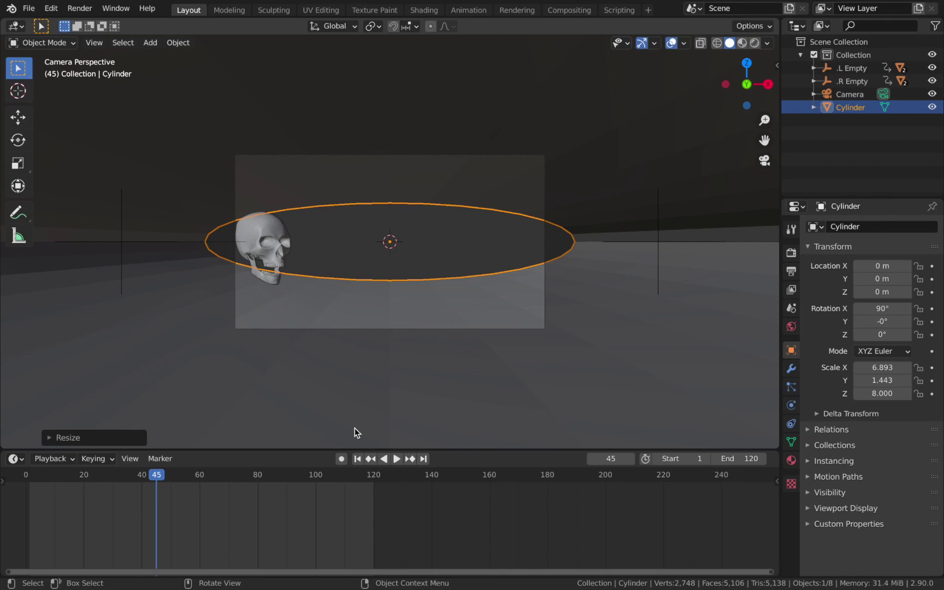
middle_click_drag(256, 254, 255, 254)
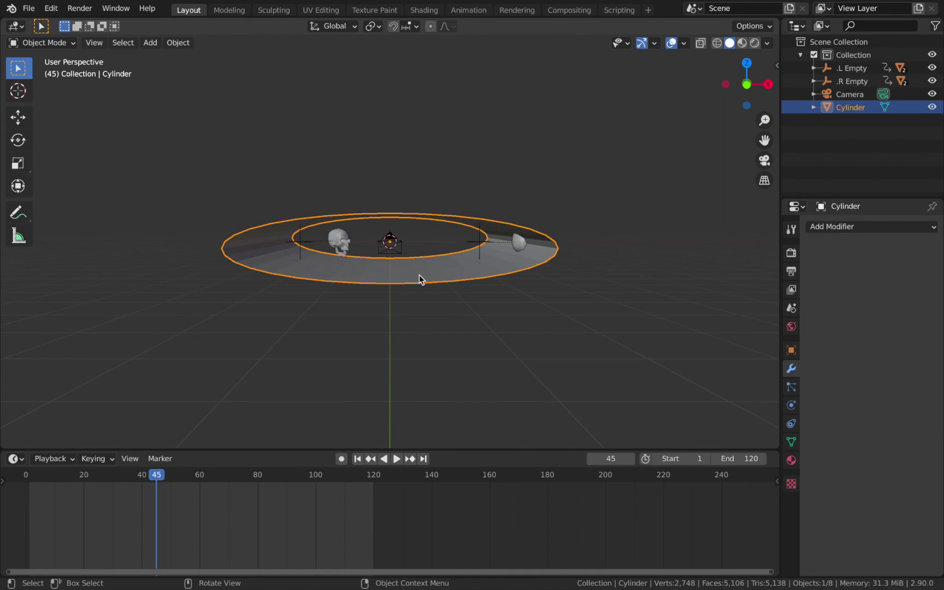
Step: Apply the tube's rotation and add a Wireframe modifier with 0.02 m wires
key("ctrl+a")
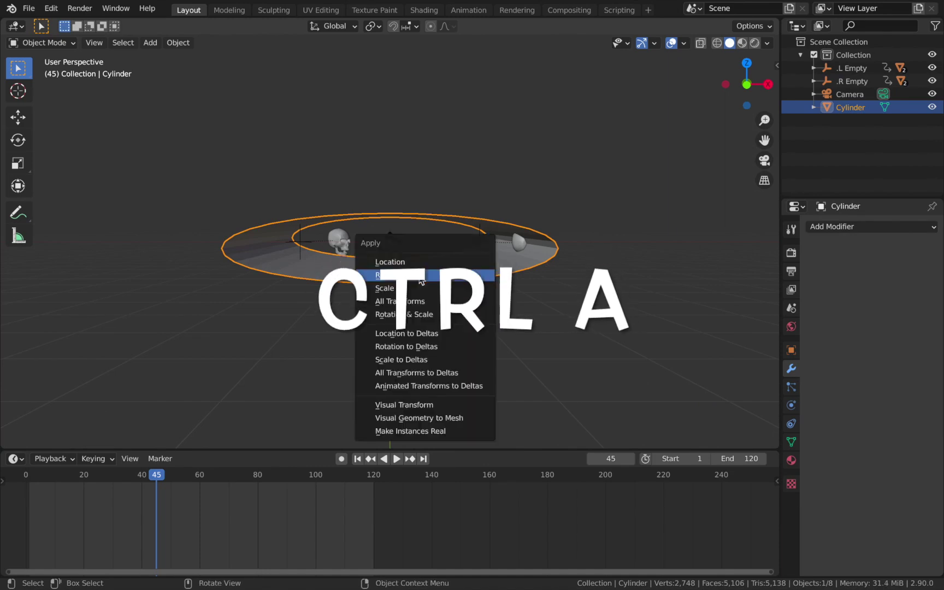
left_click(422, 281)
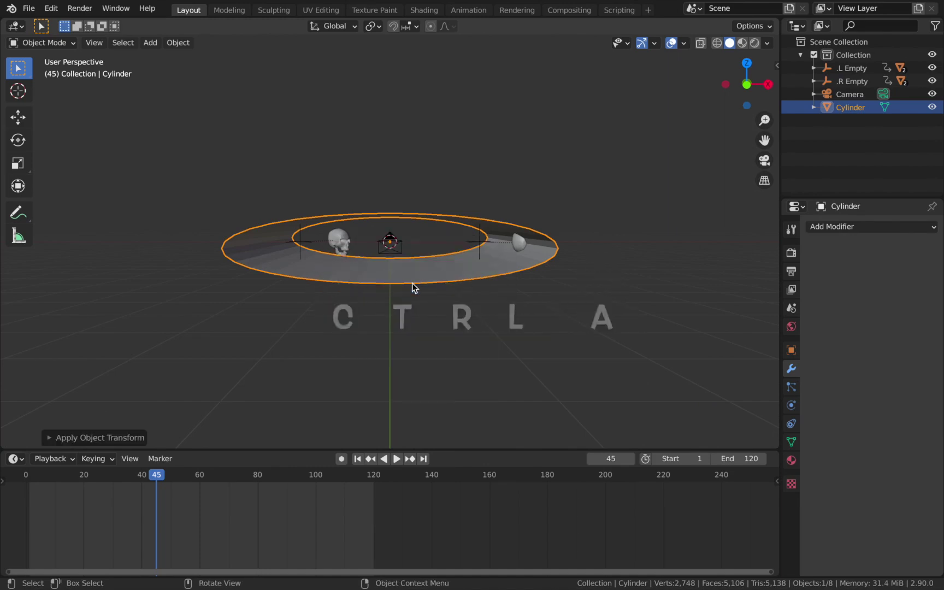
left_click(858, 228)
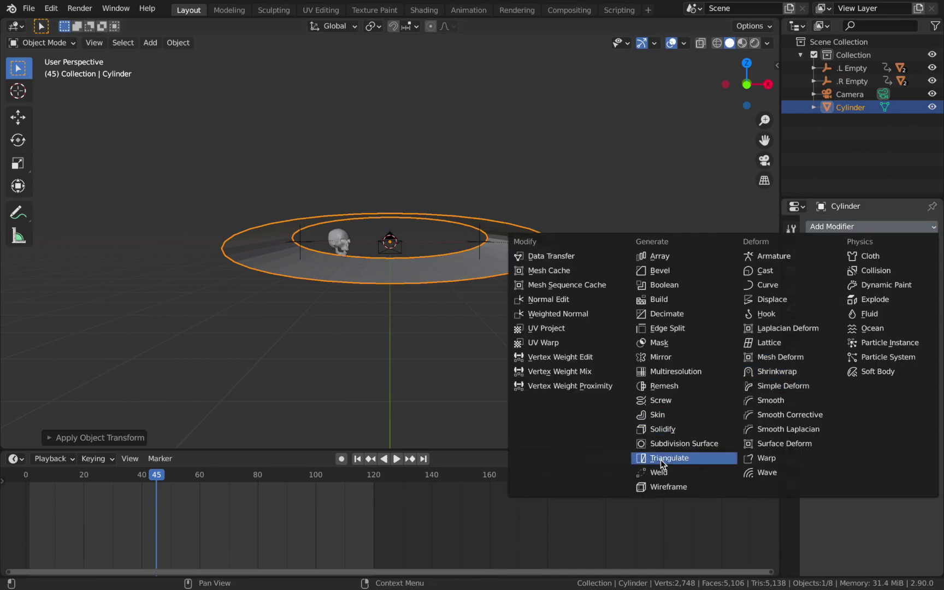
left_click(668, 487)
left_click(437, 328)
scroll(437, 327, "up", 2)
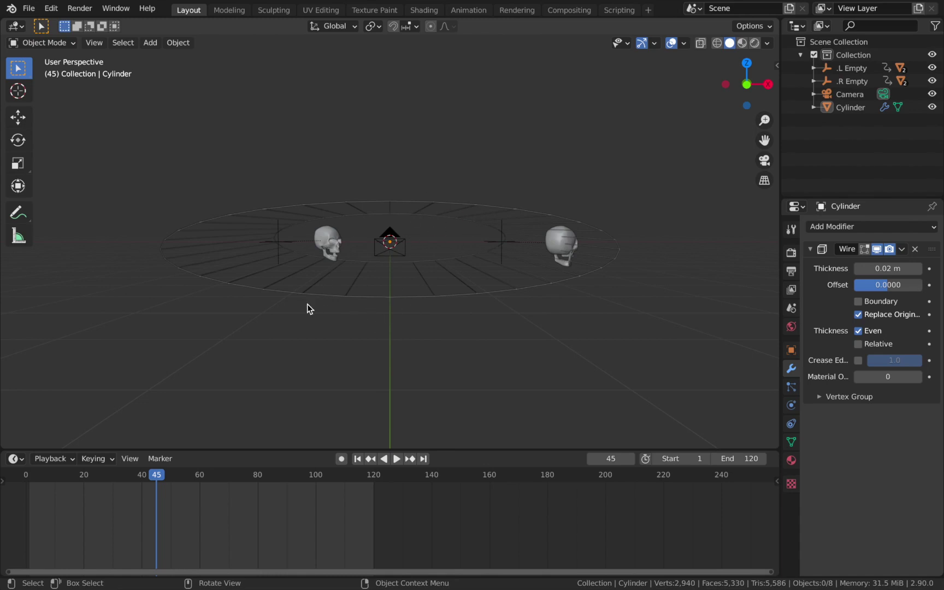
left_click(342, 297)
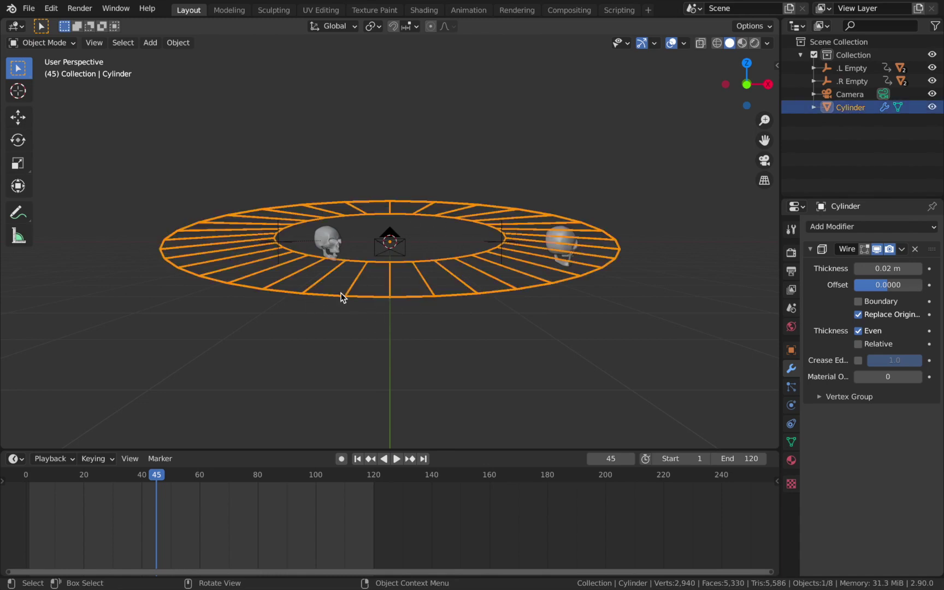
key("shift")
Step: Duplicate the wireframe tube, remove its Wireframe modifier, and scale it to 1.1 X, 1.2 Y
key("shift+d")
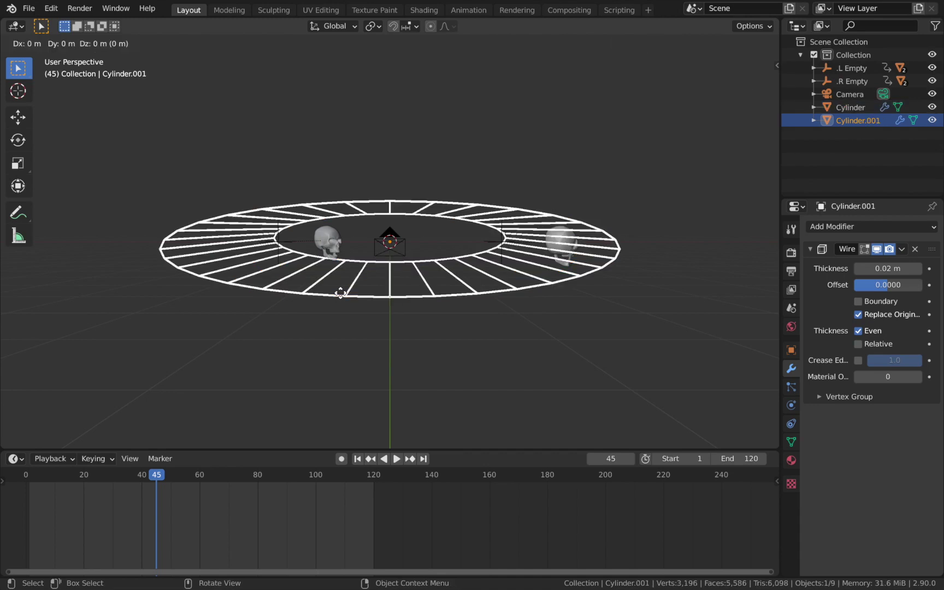
left_click(341, 294)
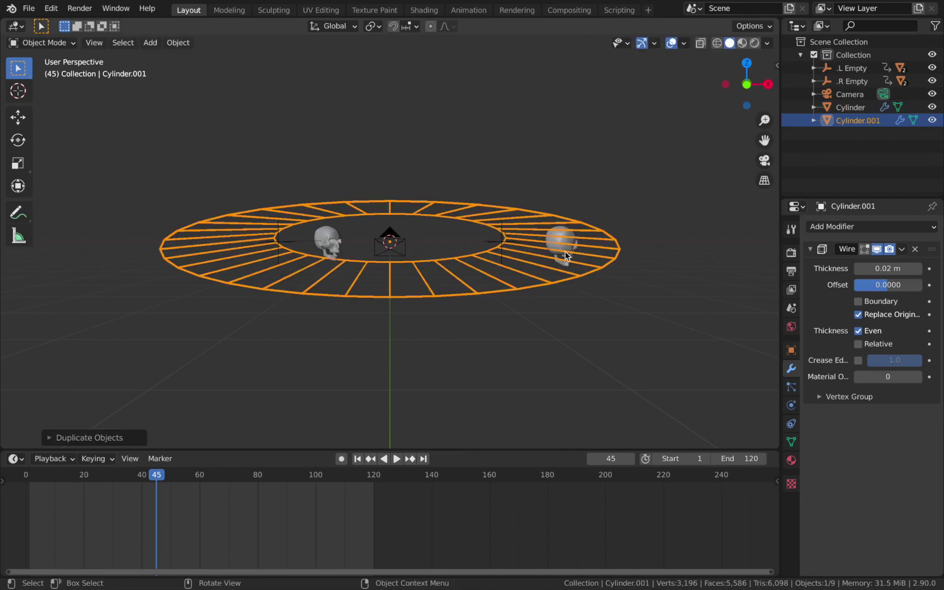
left_click(913, 252)
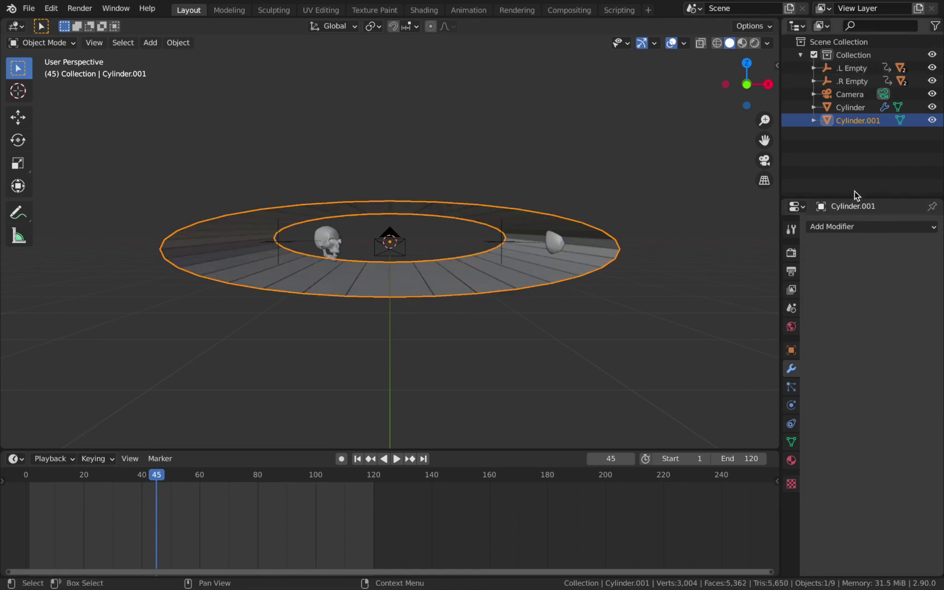
left_click(792, 352)
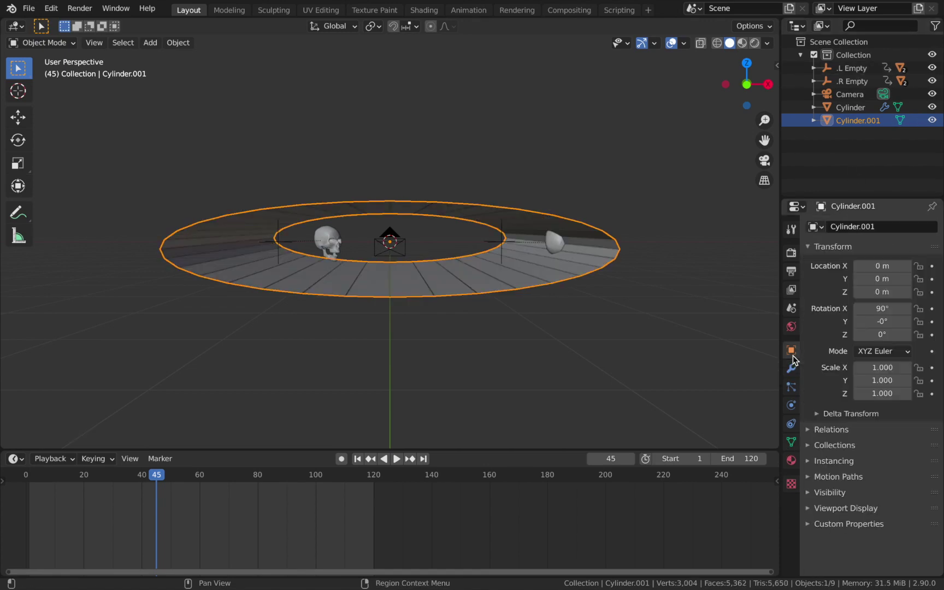
left_click(874, 364)
type("1.1")
key("Return")
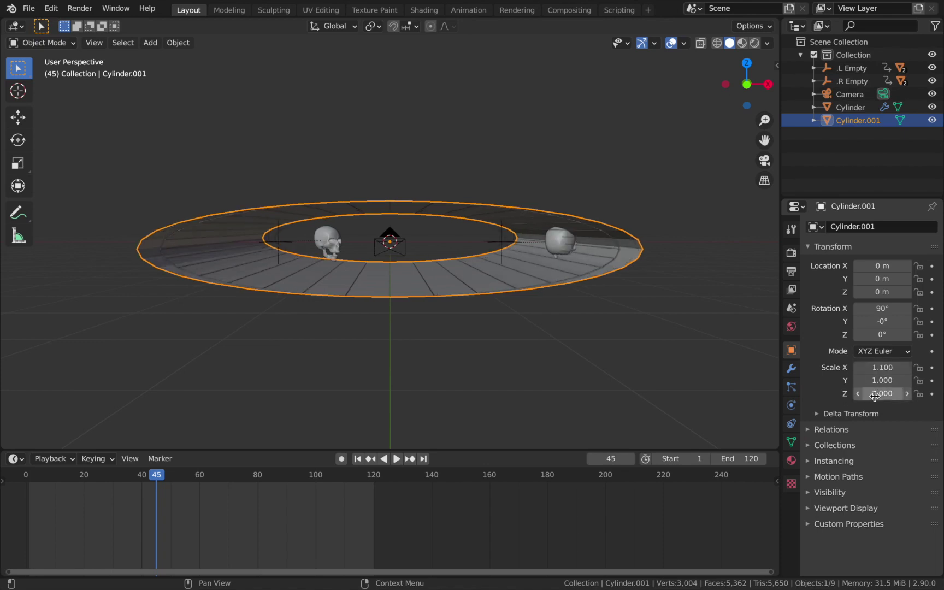
left_click(882, 380)
type("1.2")
key("Return")
Step: At frame 80, narrow both cylinders slightly along X and lower the solid cylinder's Y scale
middle_click_drag(629, 273, 655, 312)
key("space")
key("shift+Right")
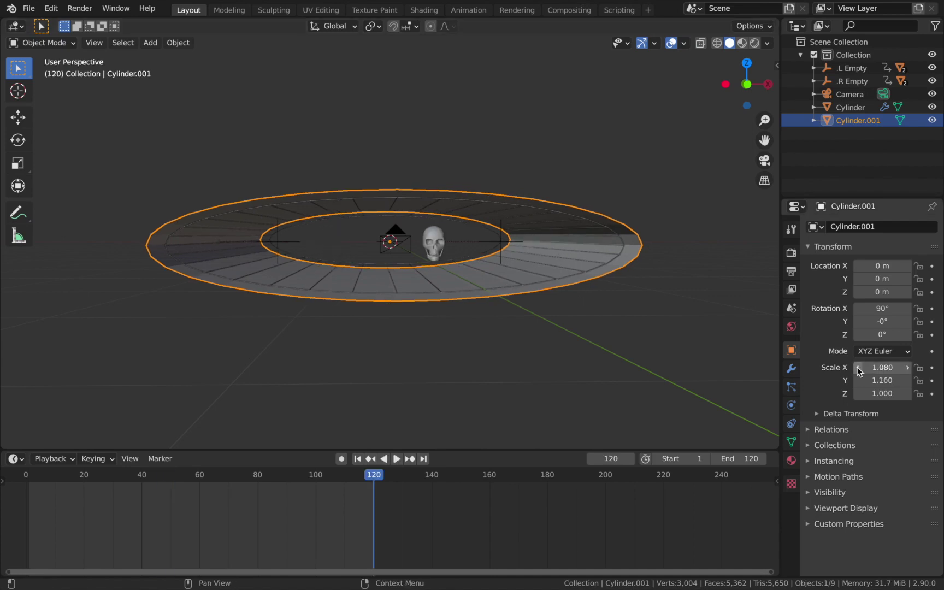
key("Down")
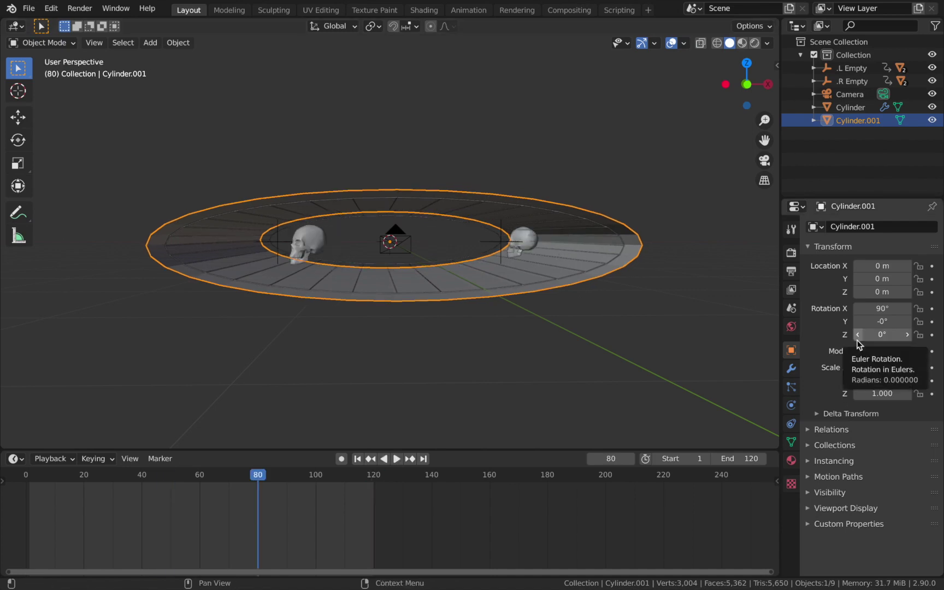
left_click(852, 109, "ctrl")
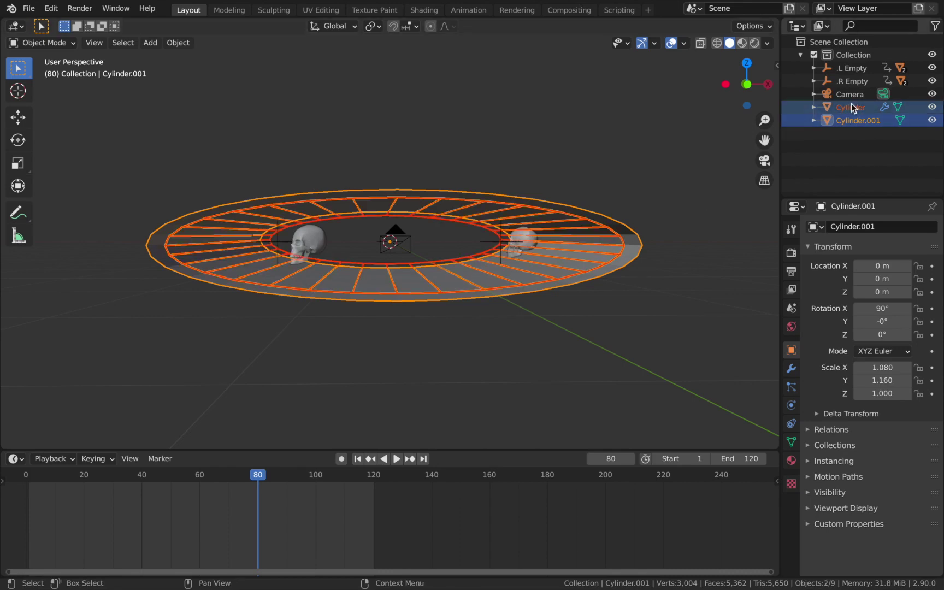
left_click(858, 381)
key("s")
key("x")
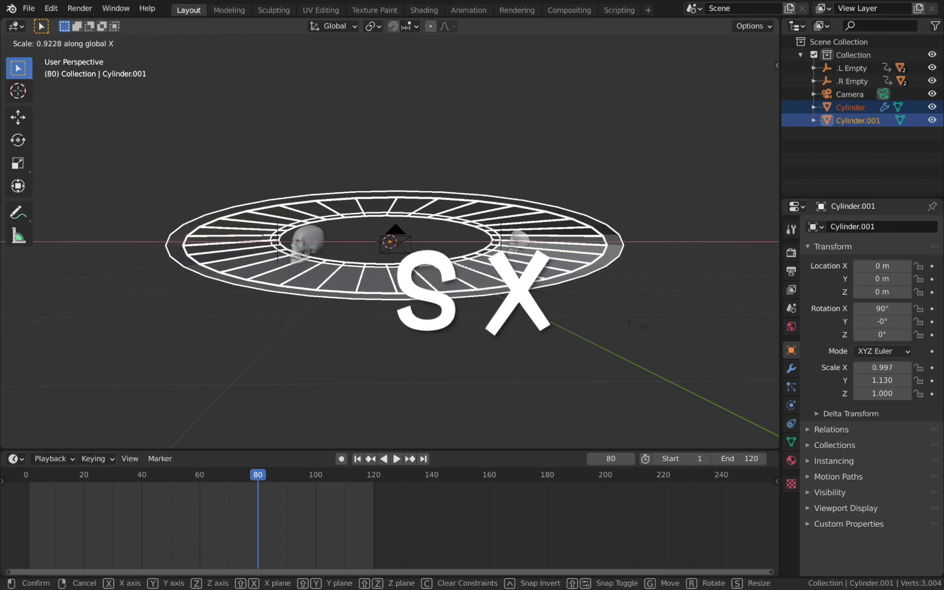
left_click(636, 326)
Step: Clear the cylinder selection and select the camera
key("ctrl+z")
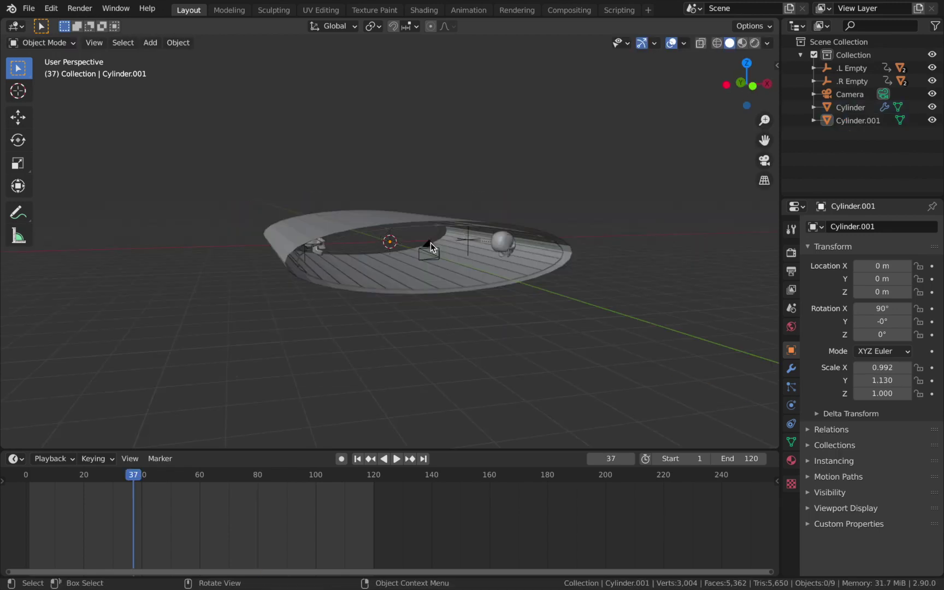
left_click(430, 244)
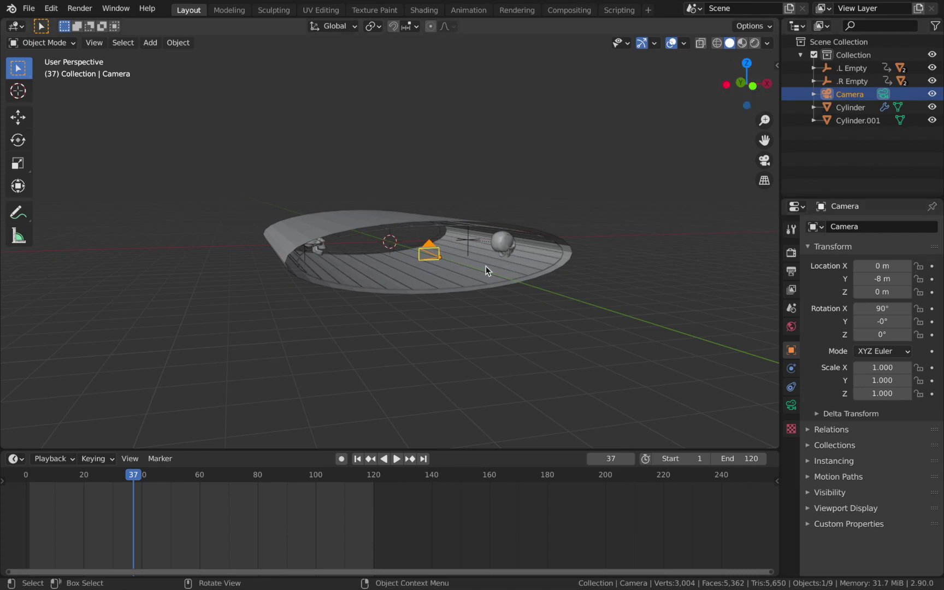
middle_click_drag(485, 266, 487, 267)
Step: In top view, keyframe the camera's Y location at frame 1 and at 8 m on frame 121
key("grave")
key("8")
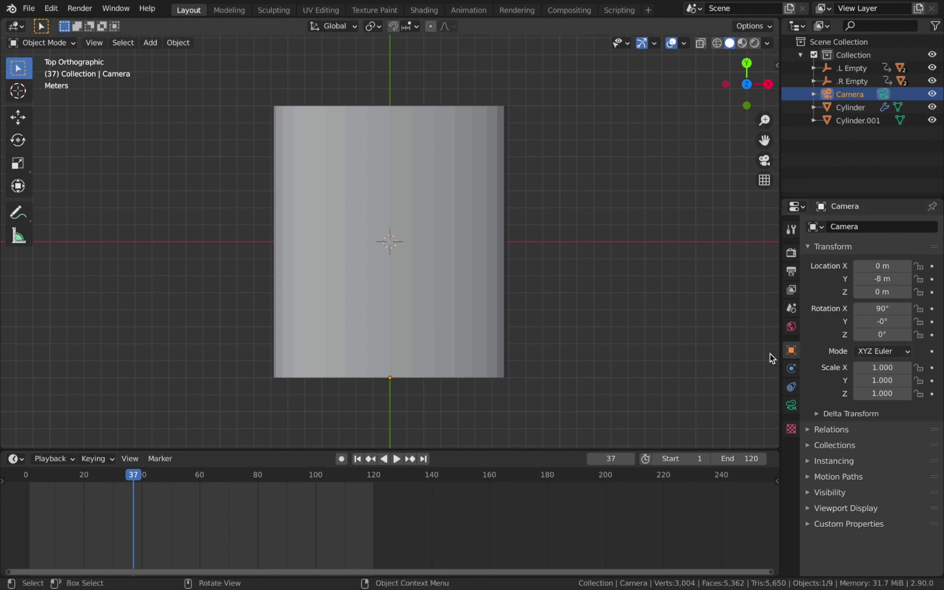
left_click(357, 459)
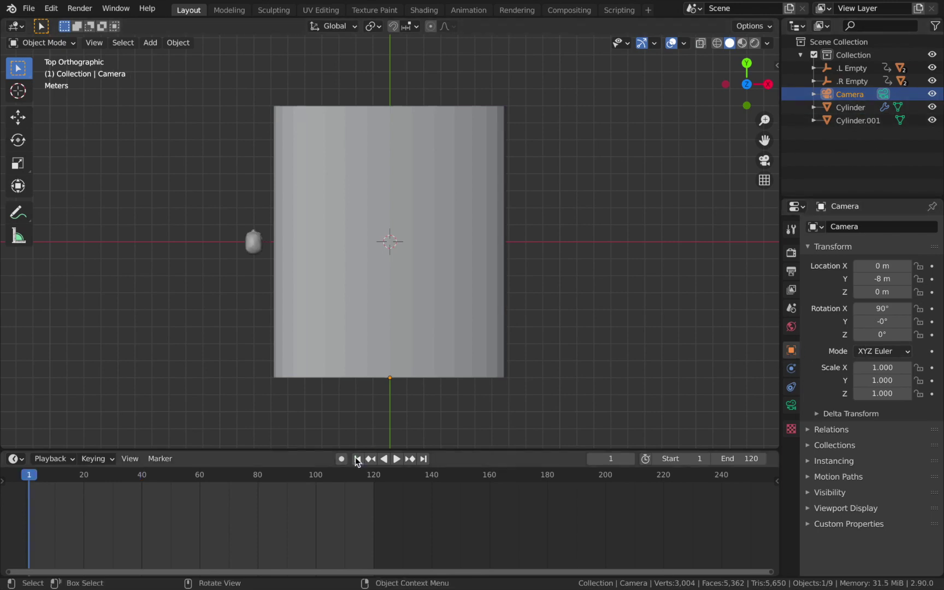
left_click(932, 279)
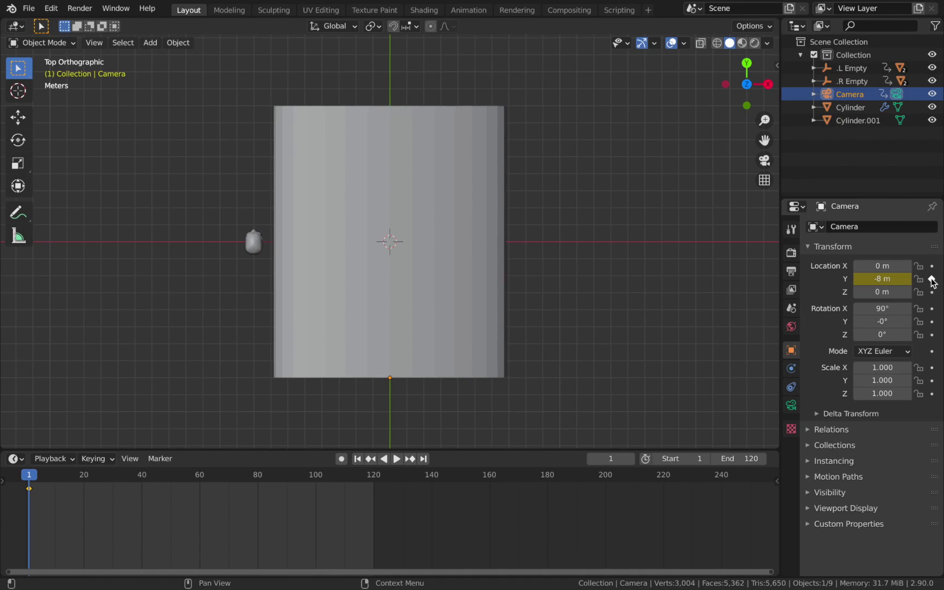
left_click(377, 475)
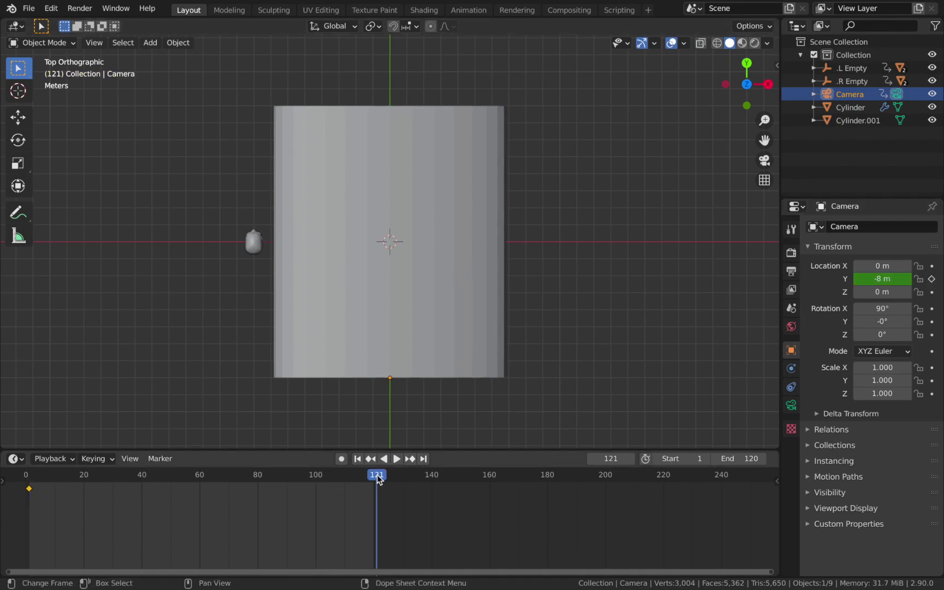
left_click(882, 279)
type("8")
key("Return")
left_click(933, 280)
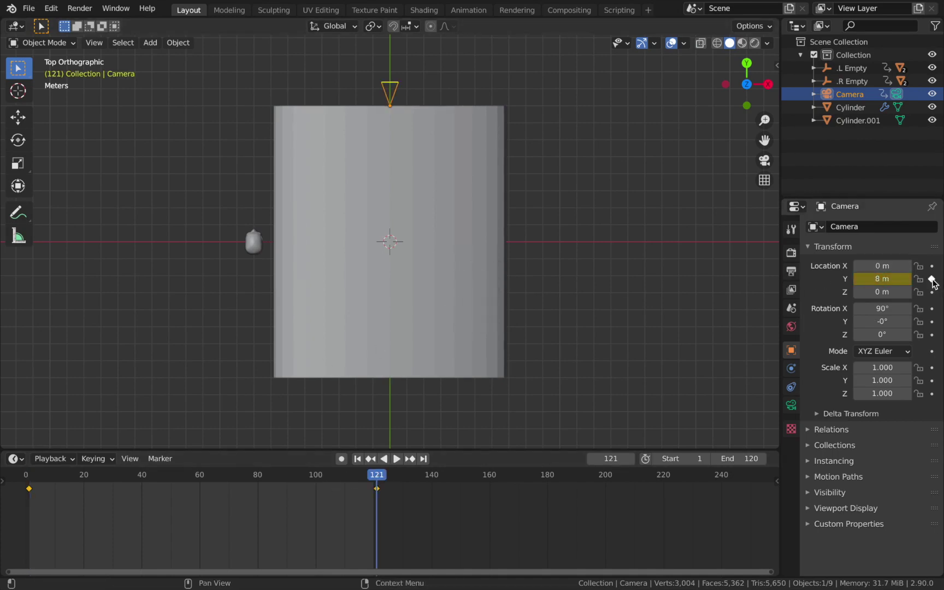
Step: Make the camera keyframes Linear and play the fly-through from the camera view
key("t")
left_click(249, 505)
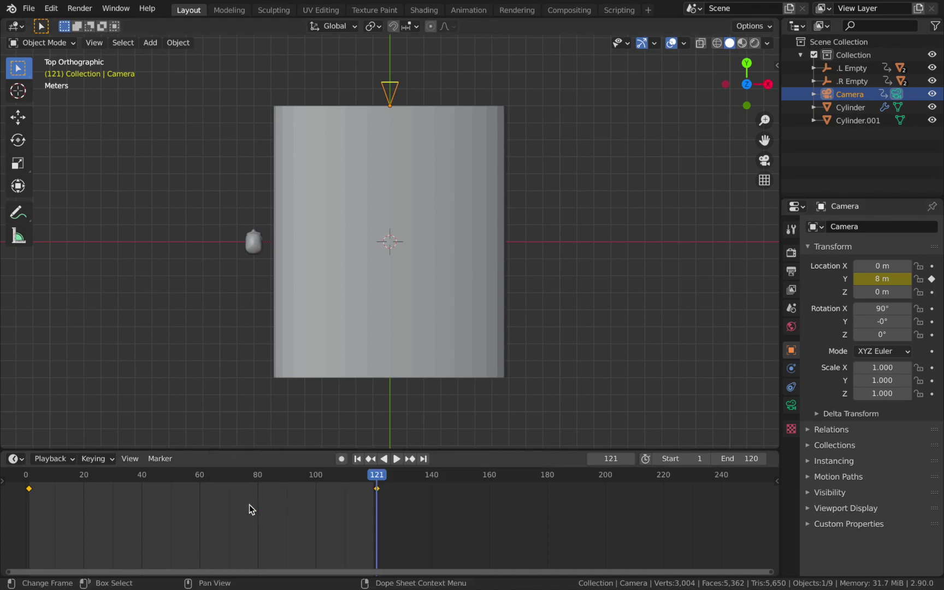
key("space")
left_click(674, 274)
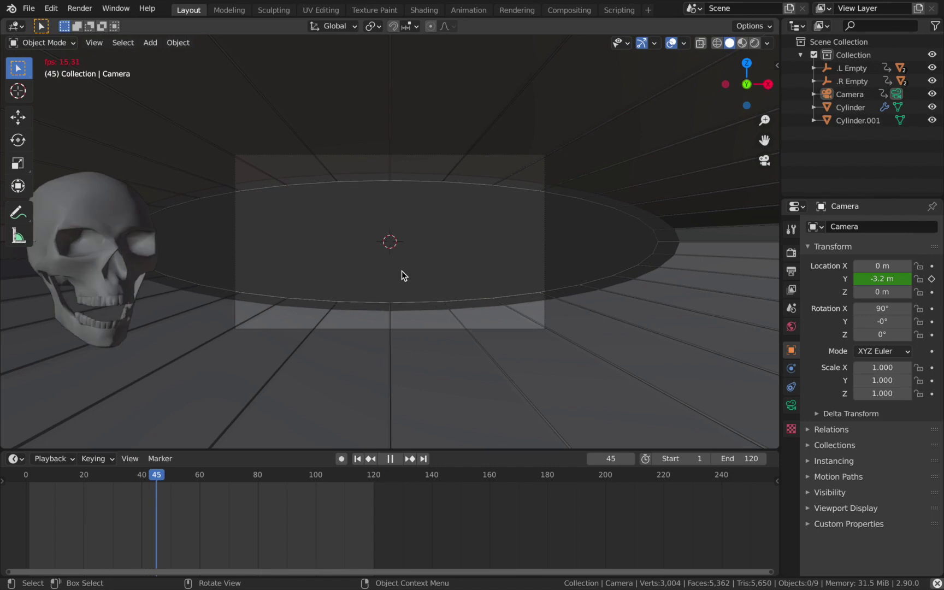
key("space")
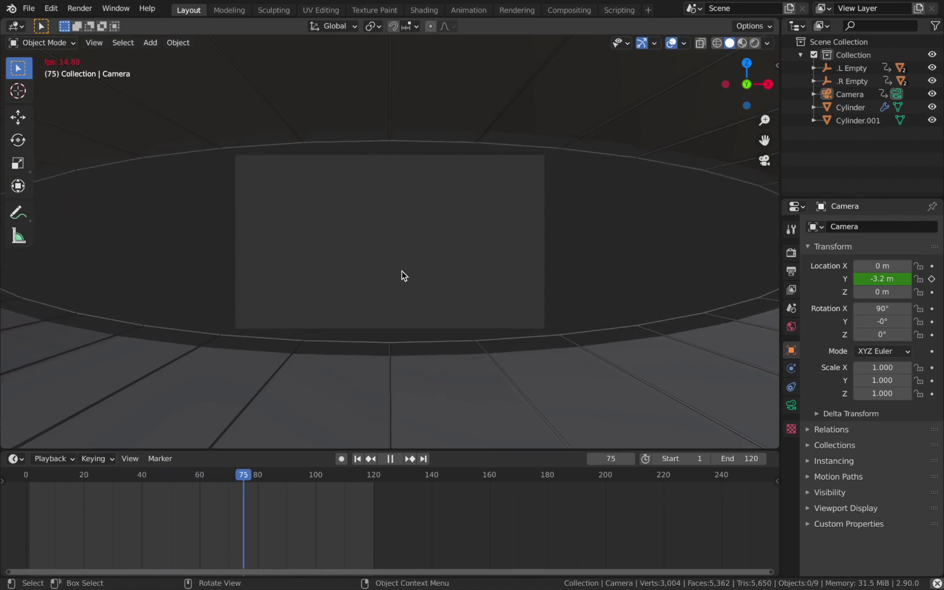
middle_click_drag(373, 296, 375, 278)
left_click(858, 120)
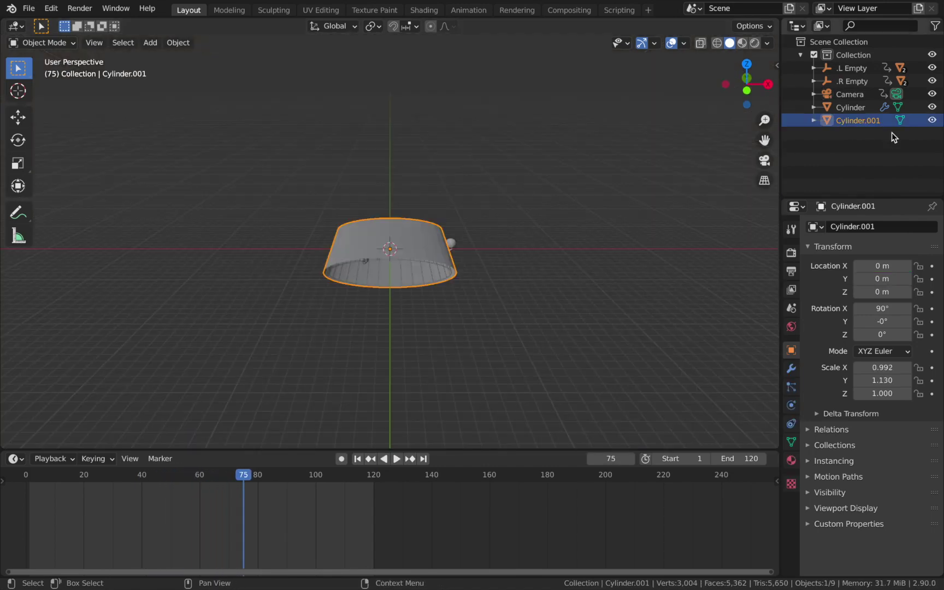
Step: Select both cylinders plus the .L and .R skull heads, jaws and empties
left_click(850, 108, "ctrl")
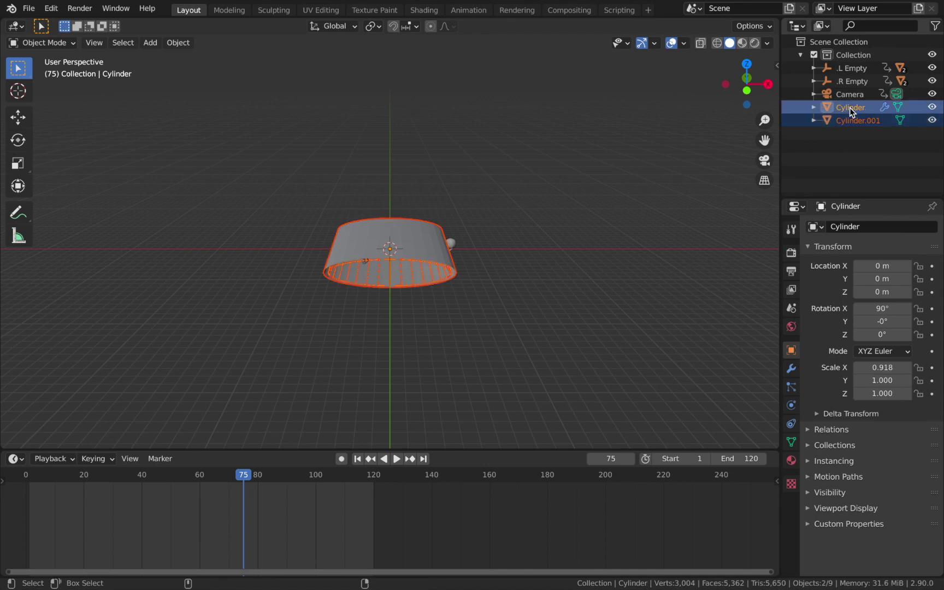
left_click(813, 81)
left_click(869, 120, "ctrl")
left_click(873, 107, "ctrl")
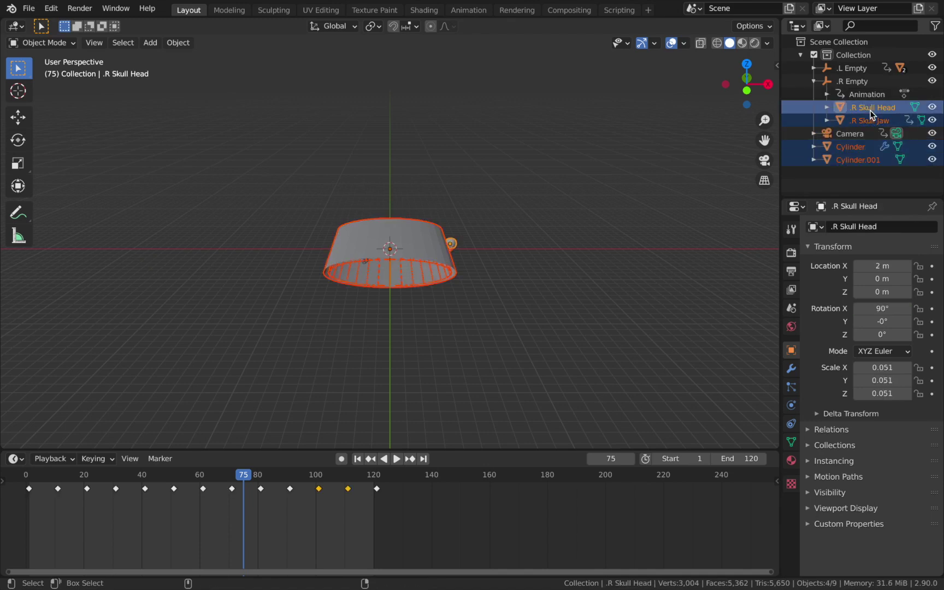
left_click(814, 68)
left_click(870, 107, "ctrl")
left_click(872, 94, "ctrl")
left_click(856, 68, "ctrl")
left_click(857, 120, "ctrl")
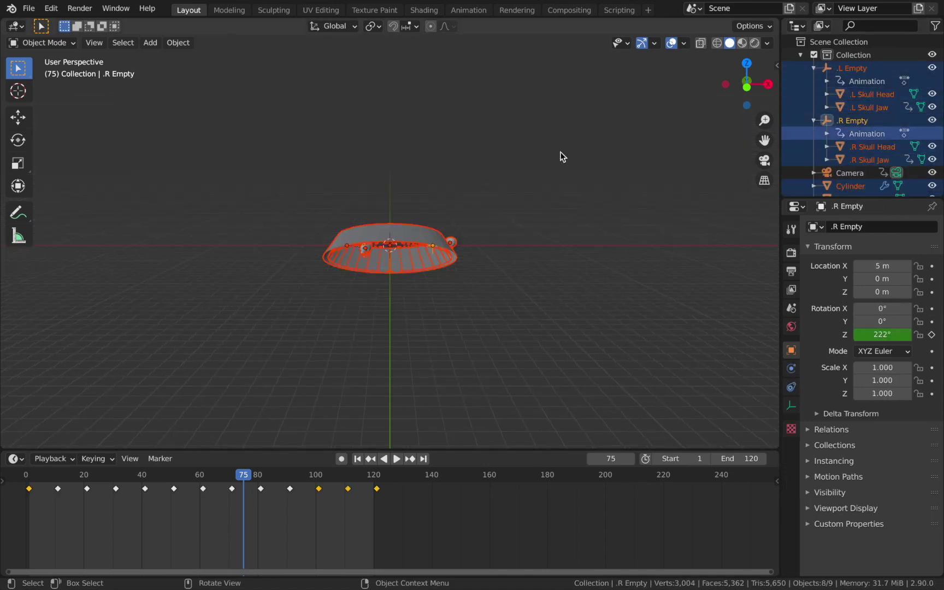
scroll(923, 153, "down", 1)
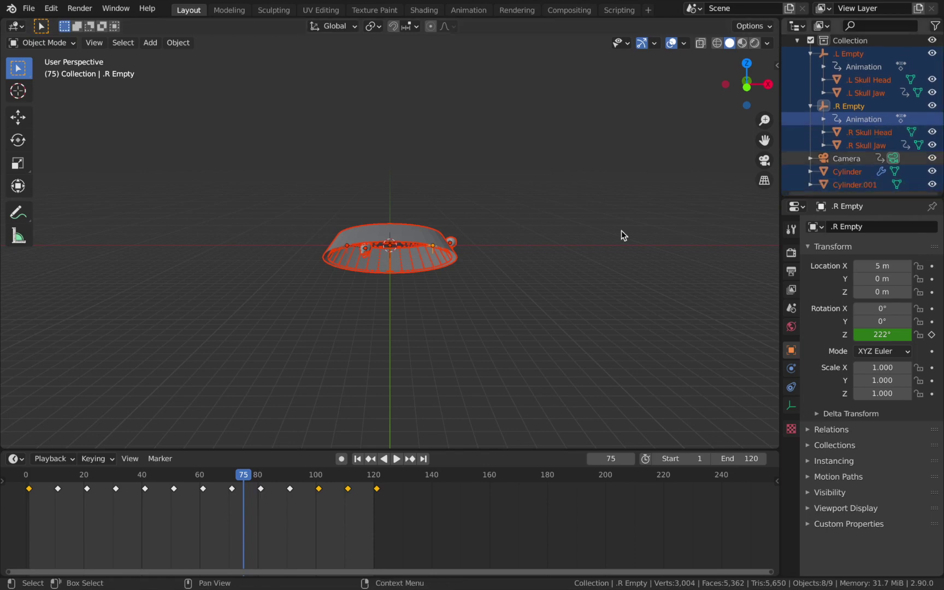
Step: Move the selected objects into a new collection named 'Tunnel'
key("m")
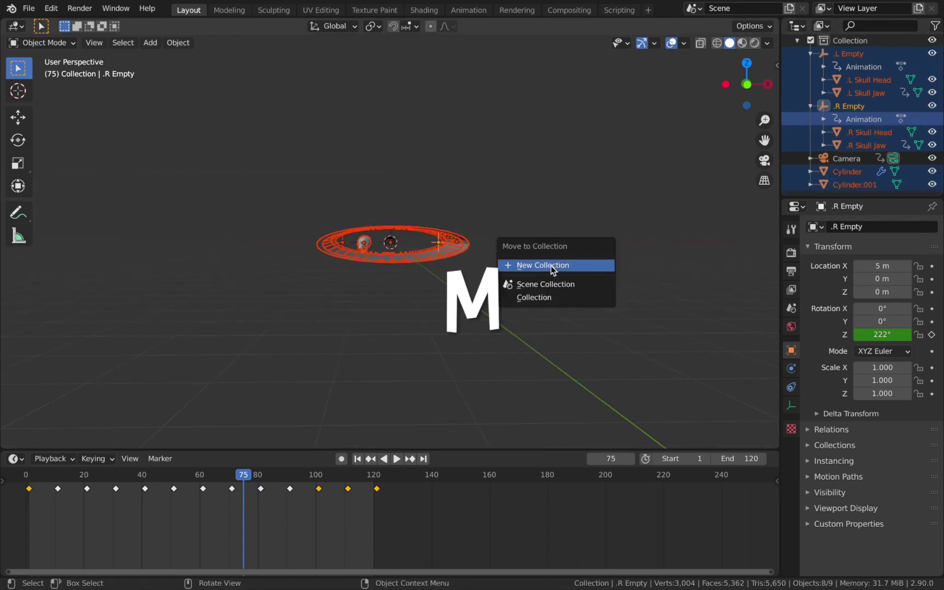
left_click(550, 265)
key("ctrl+a")
type("T")
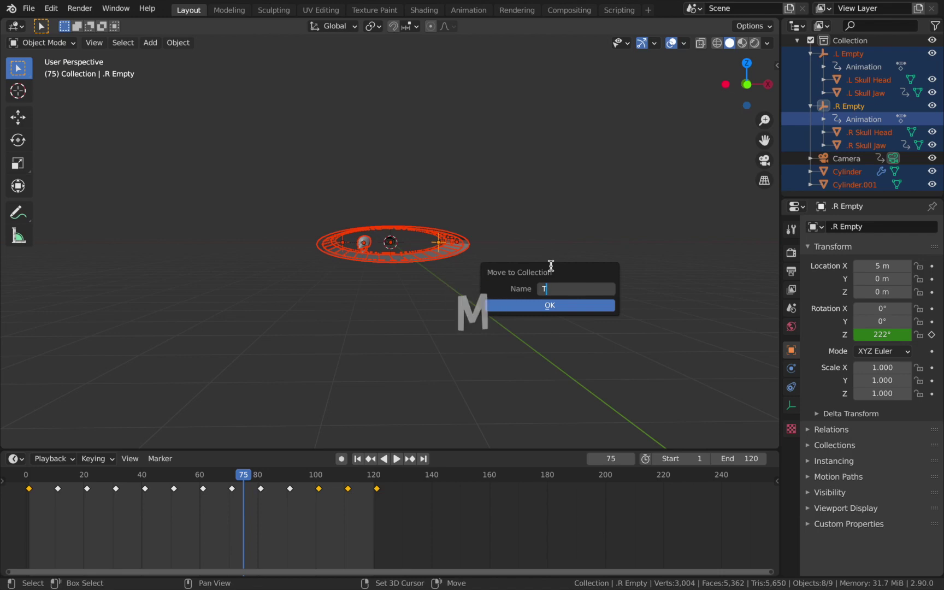
type("unnel")
key("Return")
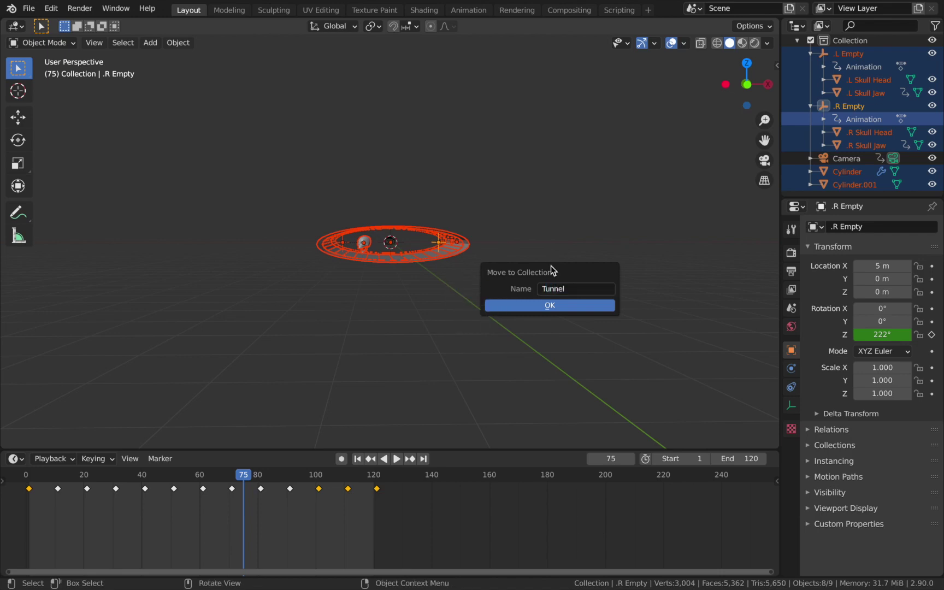
key("Return")
middle_click_drag(668, 200, 474, 314)
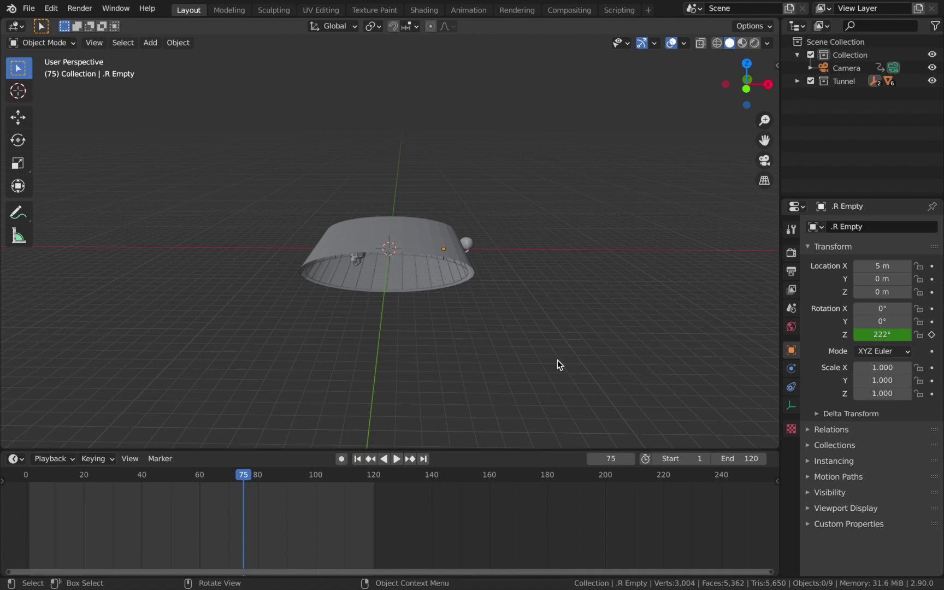
middle_click_drag(410, 134, 331, 349)
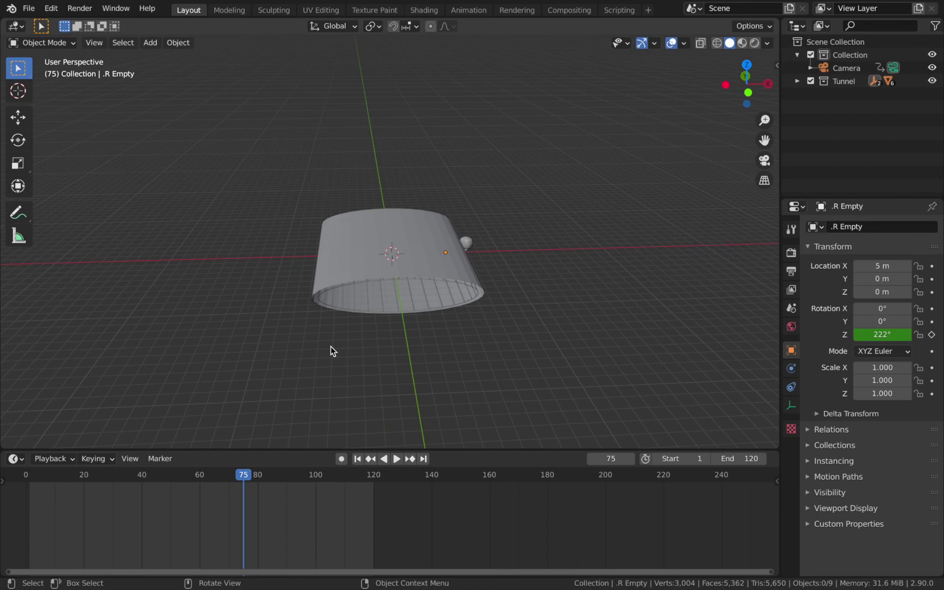
key("shift+a")
mouse_move(337, 577)
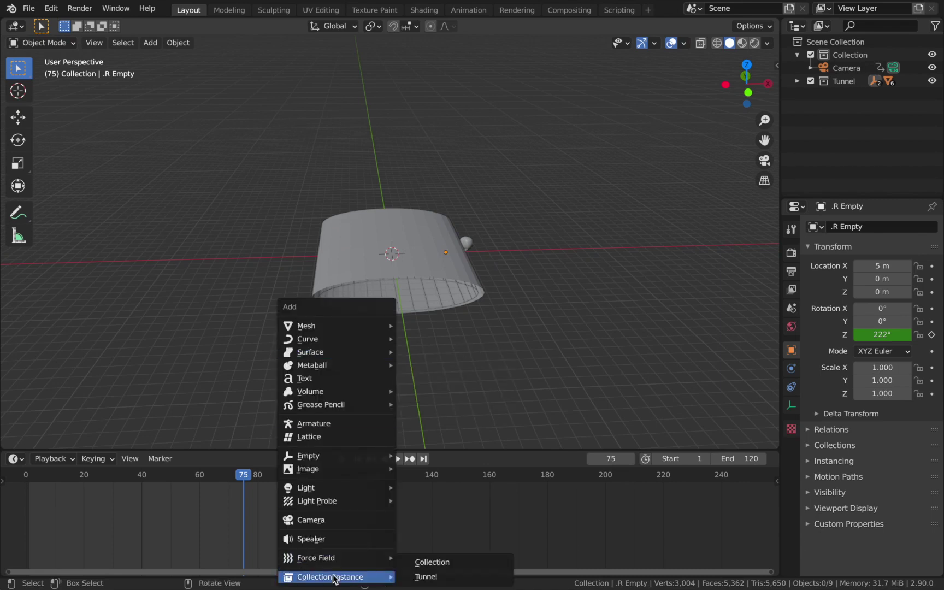
Step: Add a Tunnel collection instance and move it 16 m along Y
left_click(416, 576)
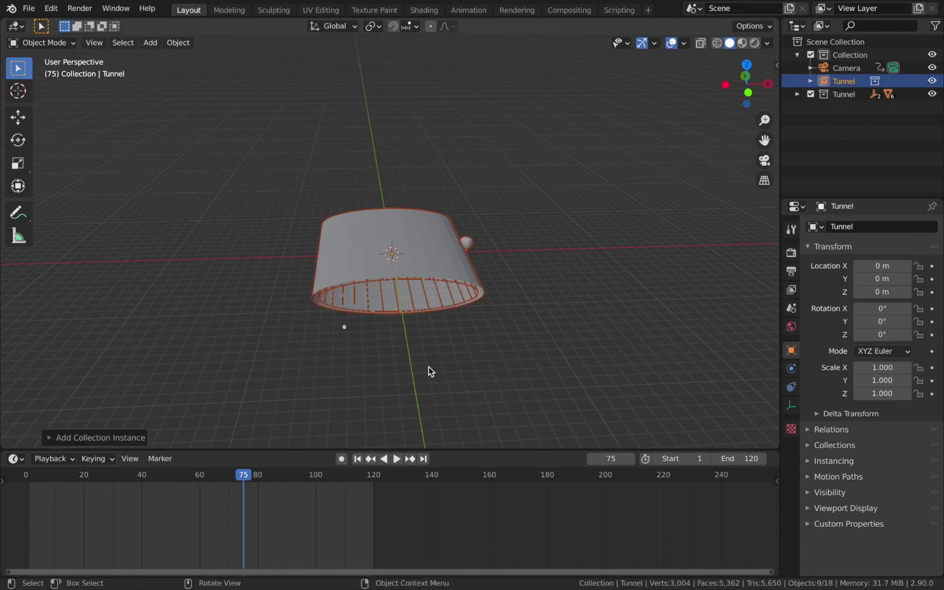
key("g")
key("y")
key("1")
key("6")
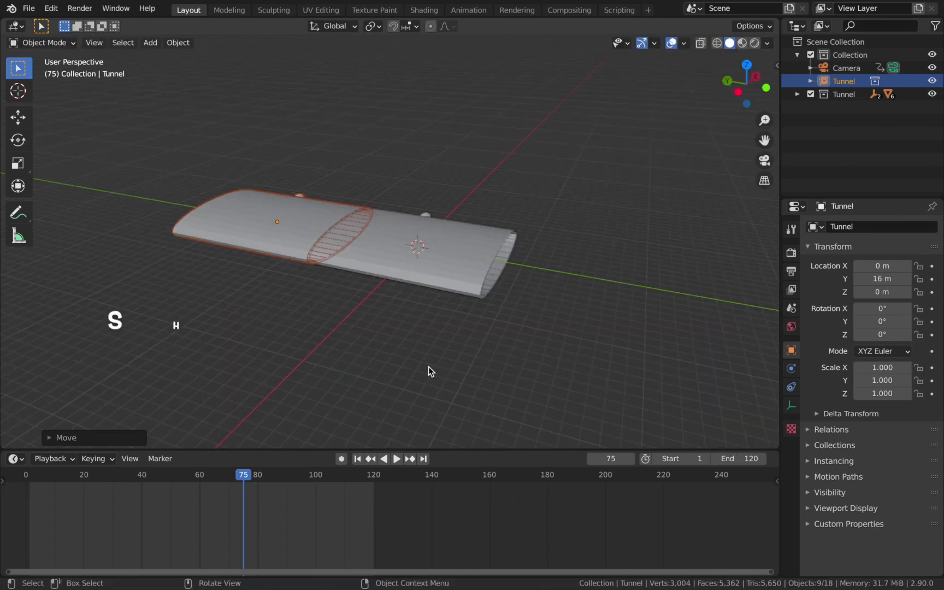
Step: Duplicate the Tunnel instance repeatedly at 16 m Y spacing, out to 176 m
key("shift+d")
key("y")
key("1")
key("6")
key("Return")
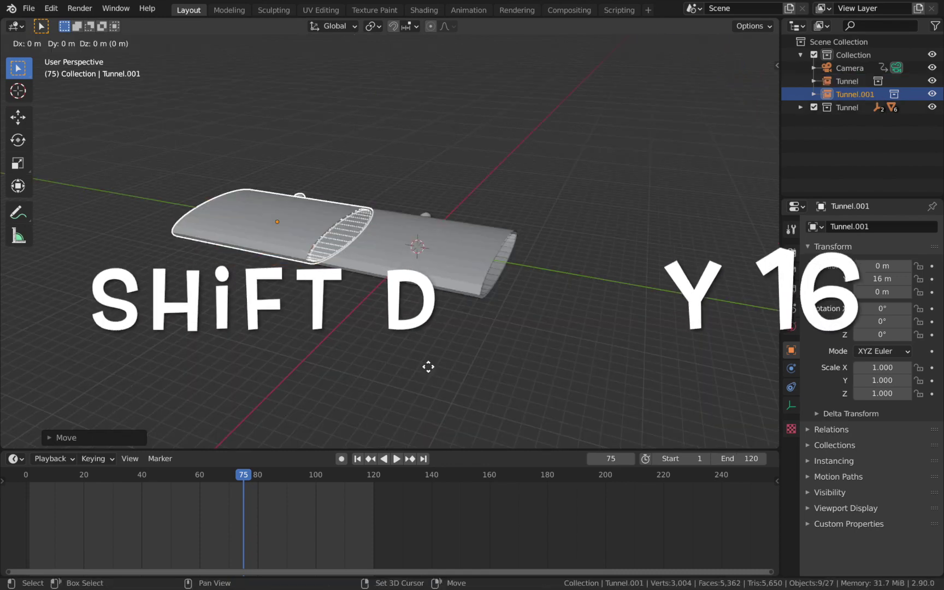
key("shift+d")
key("y")
key("1")
key("6")
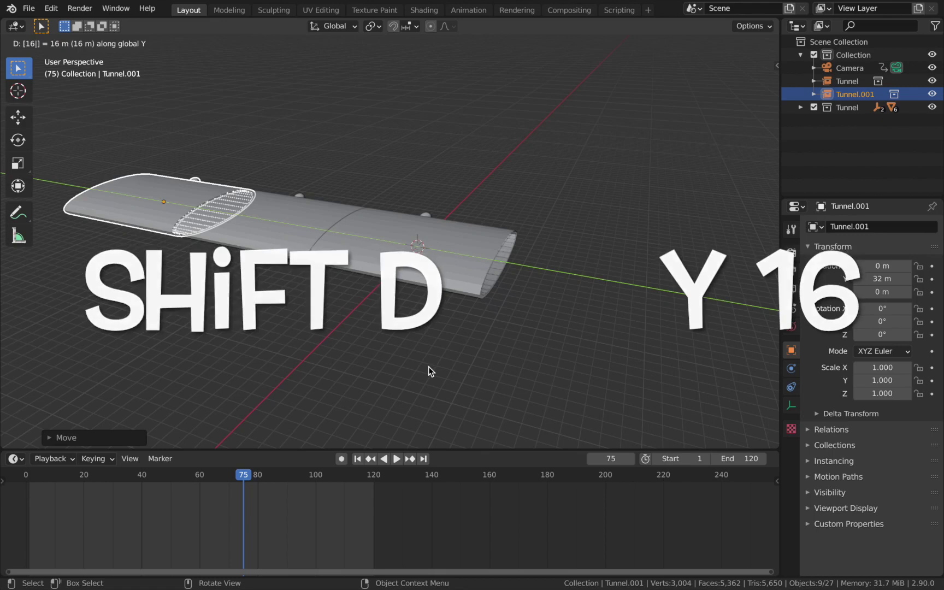
key("Return")
scroll(429, 366, "down", 5)
key("shift+r")
key("shift+r")
key("shift+r")
key("shift+r")
key("shift+r")
key("shift+r")
key("shift+r")
key("shift+r")
key("shift+r")
key("shift+r")
key("shift+r")
key("shift+r")
key("shift+r")
Step: Look through the camera with overlays hidden and play the fly-through
key("KP_0")
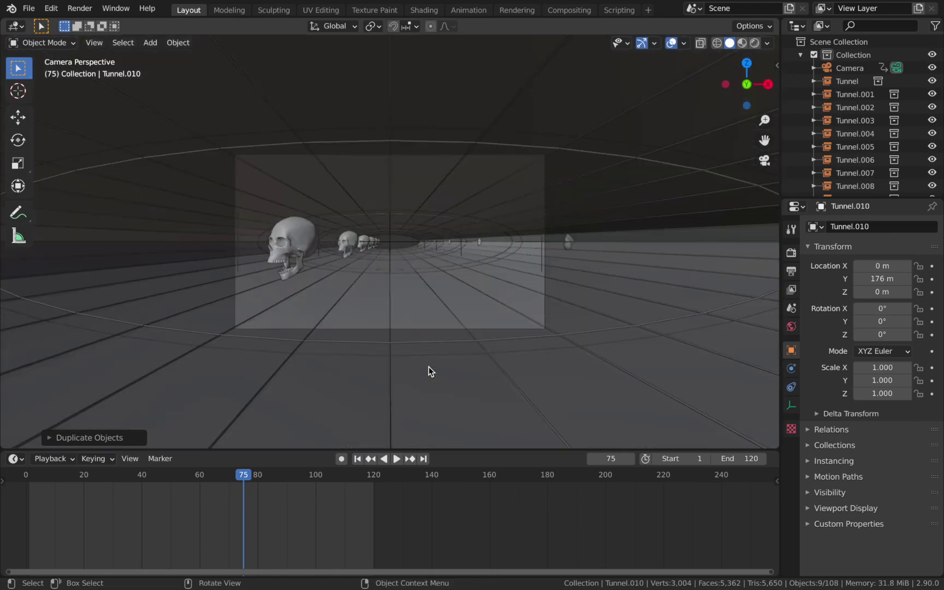
left_click(429, 241)
left_click(672, 43)
key("space")
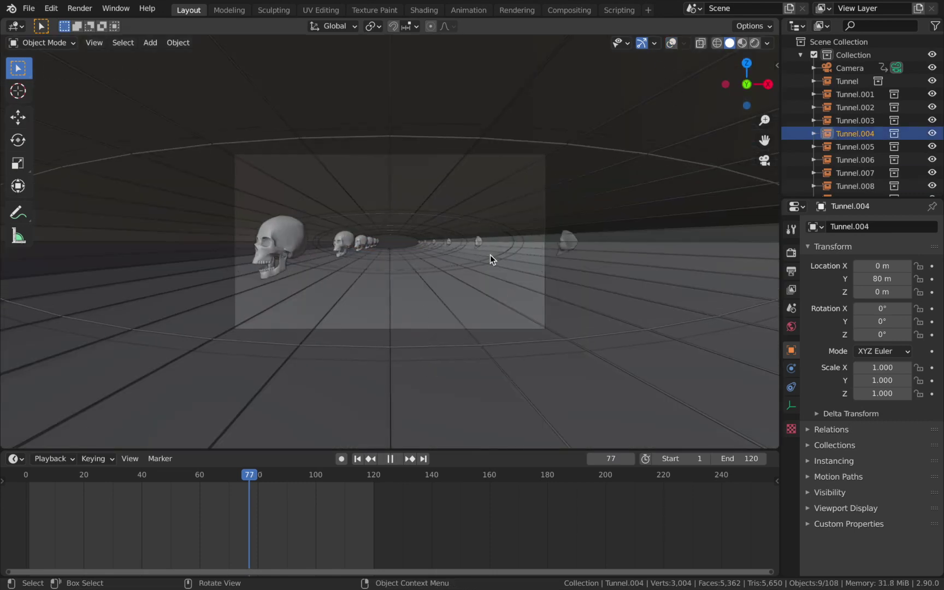
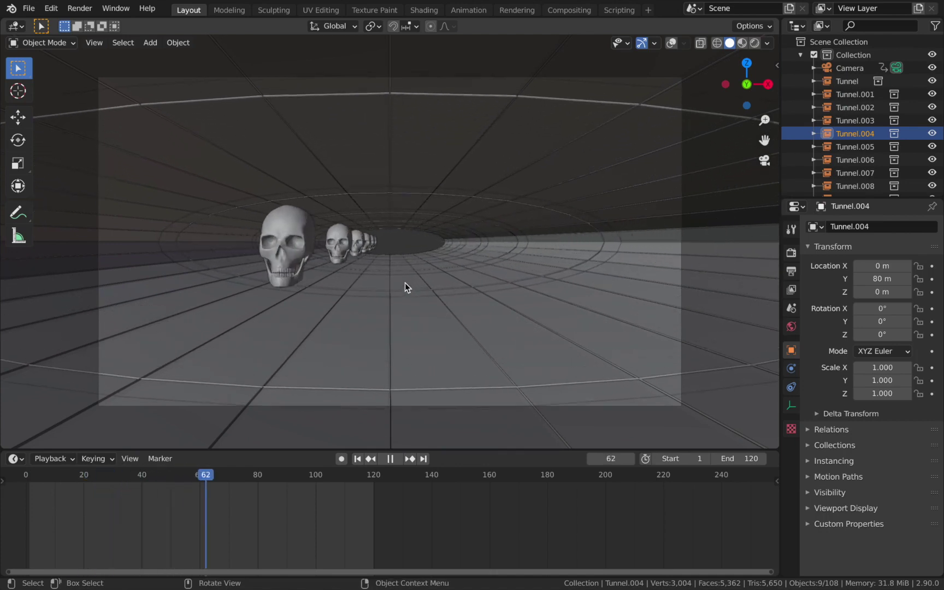
Step: Preview the skull tunnel animation in Rendered shading, then jump back to frame 1
key("Escape")
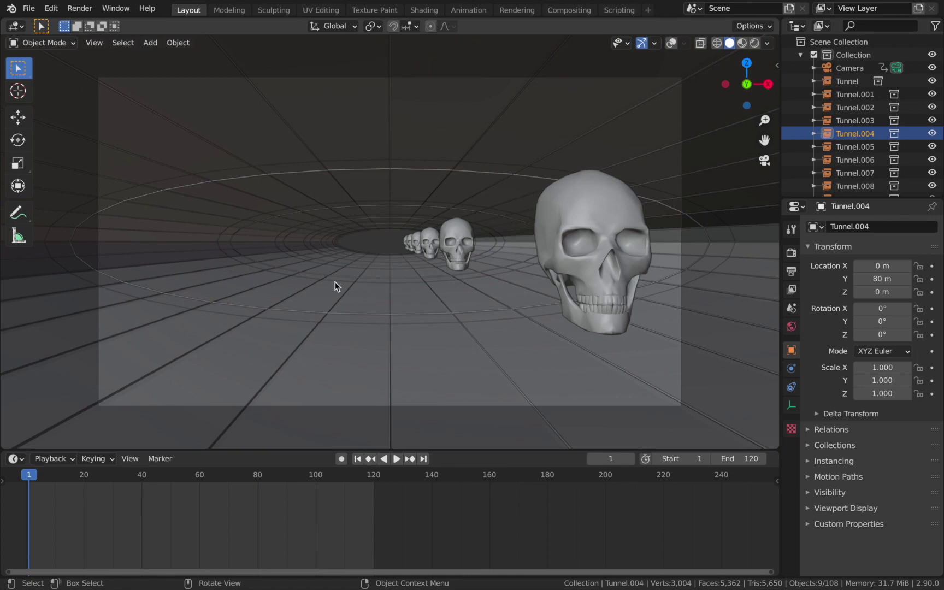
key("z")
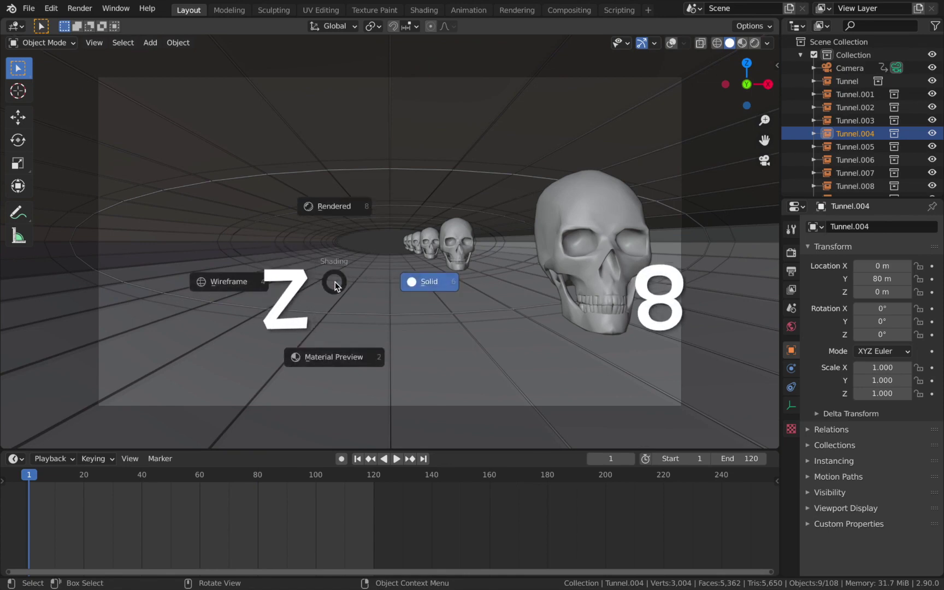
key("8")
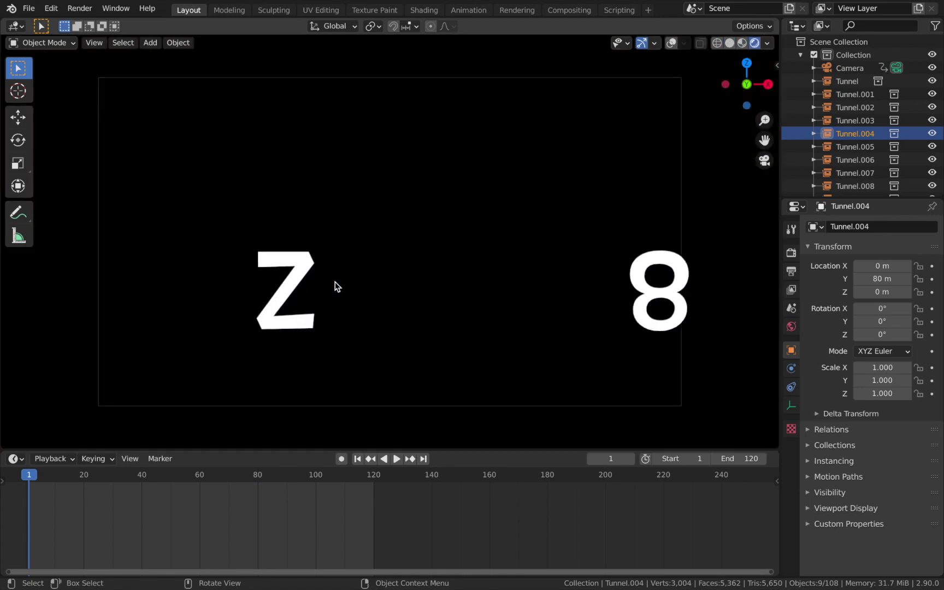
key("space")
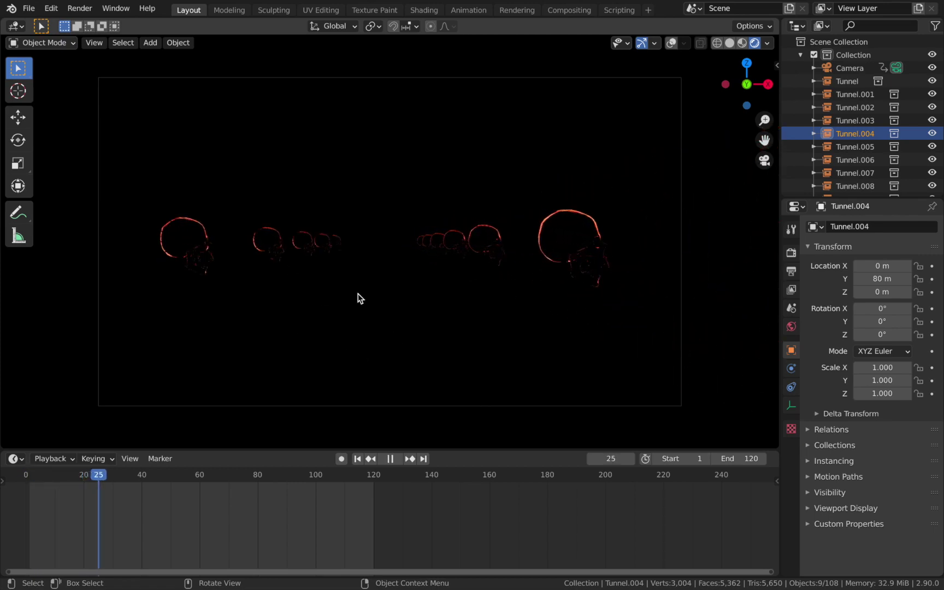
key("space")
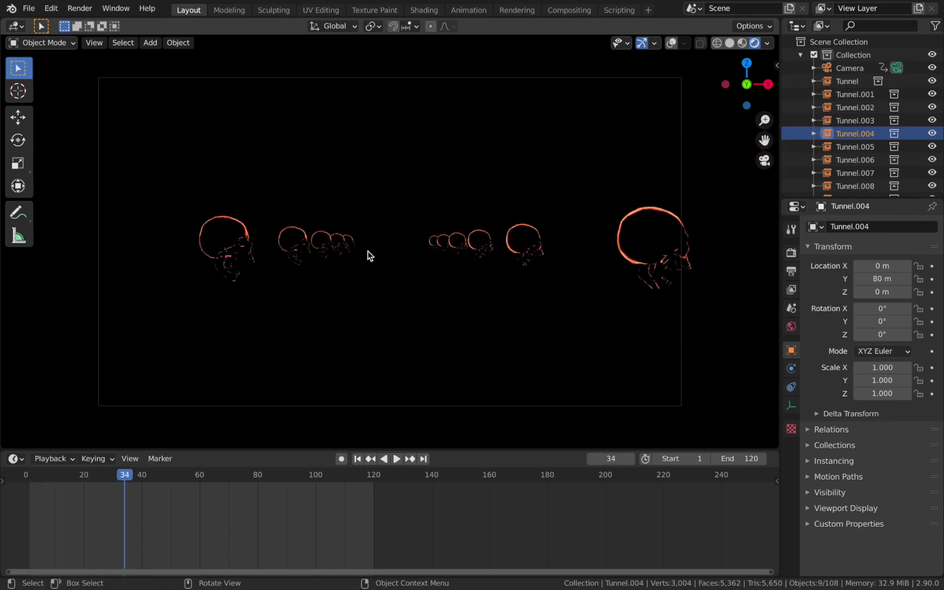
left_click(360, 463)
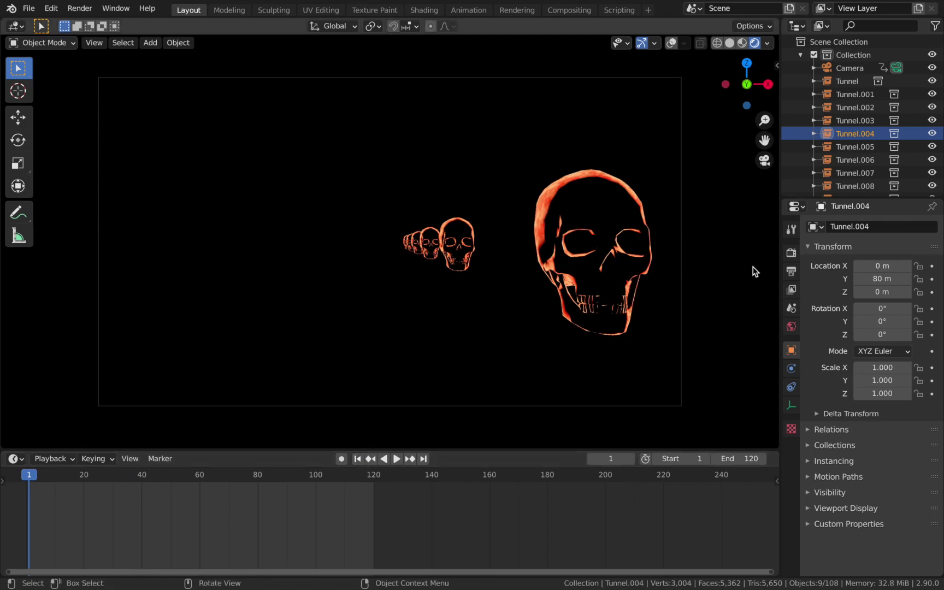
Step: Enable Eevee ambient occlusion, bloom at 0.011 intensity, and screen space reflections
left_click(791, 254)
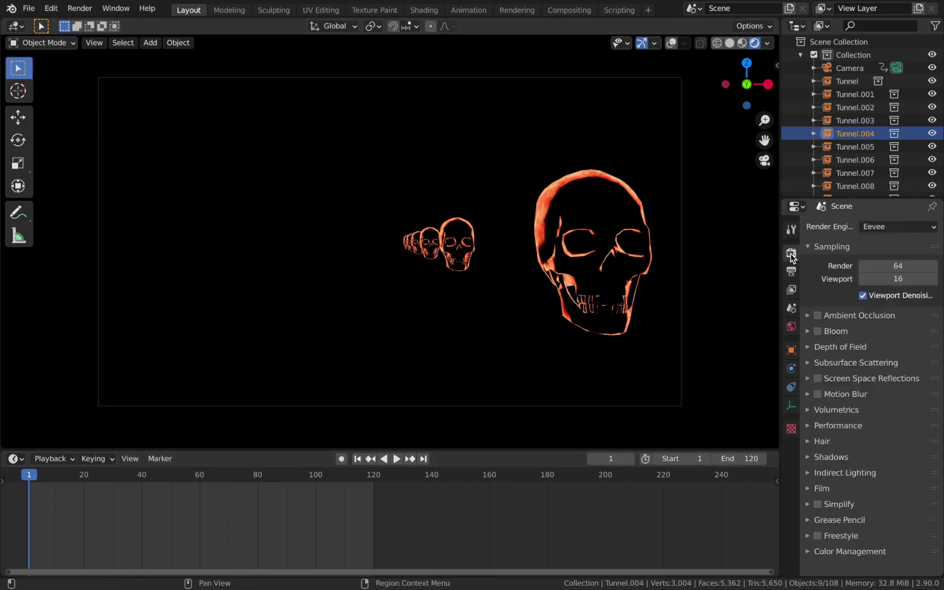
left_click(816, 316)
left_click(819, 331)
left_click(808, 331)
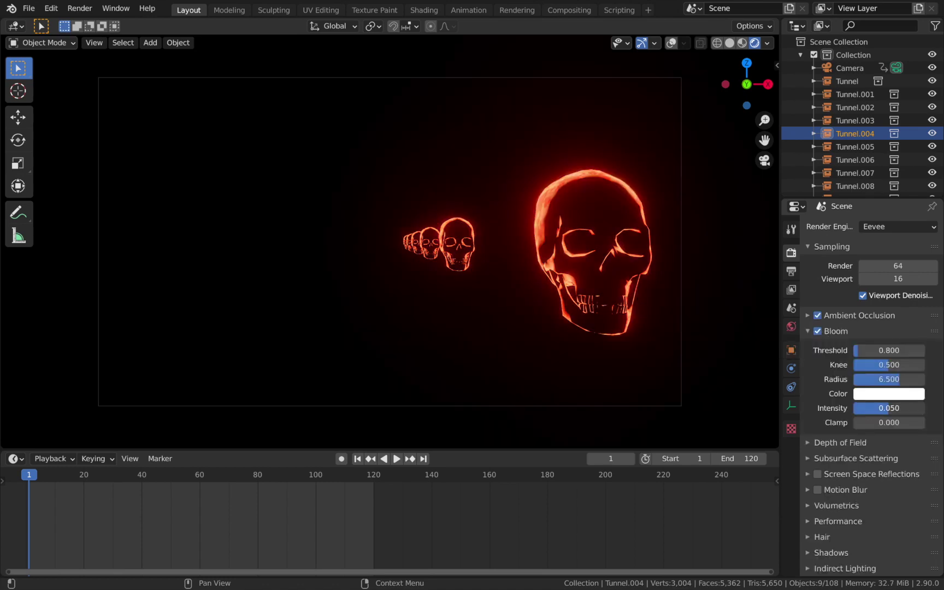
left_click_drag(887, 408, 861, 408)
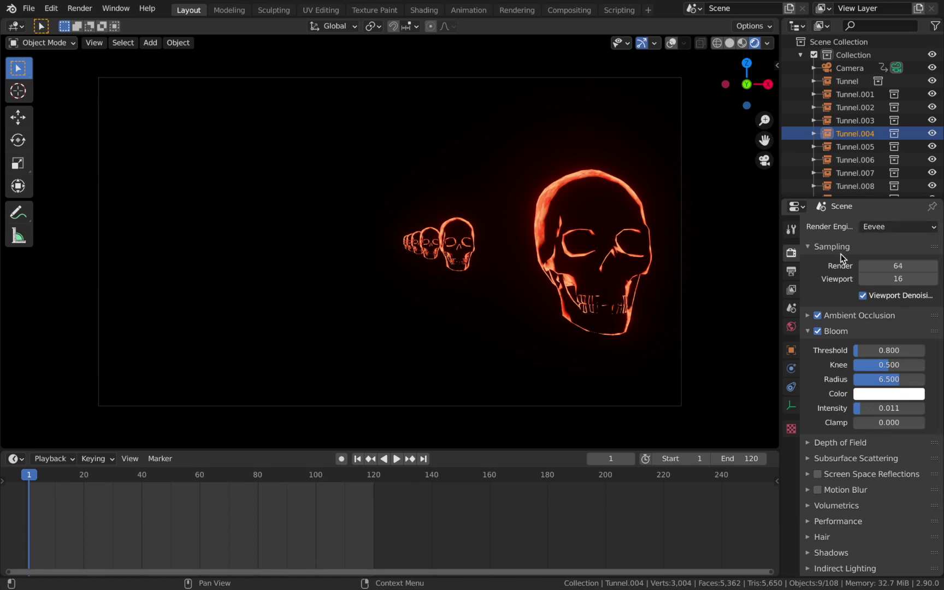
left_click(808, 332)
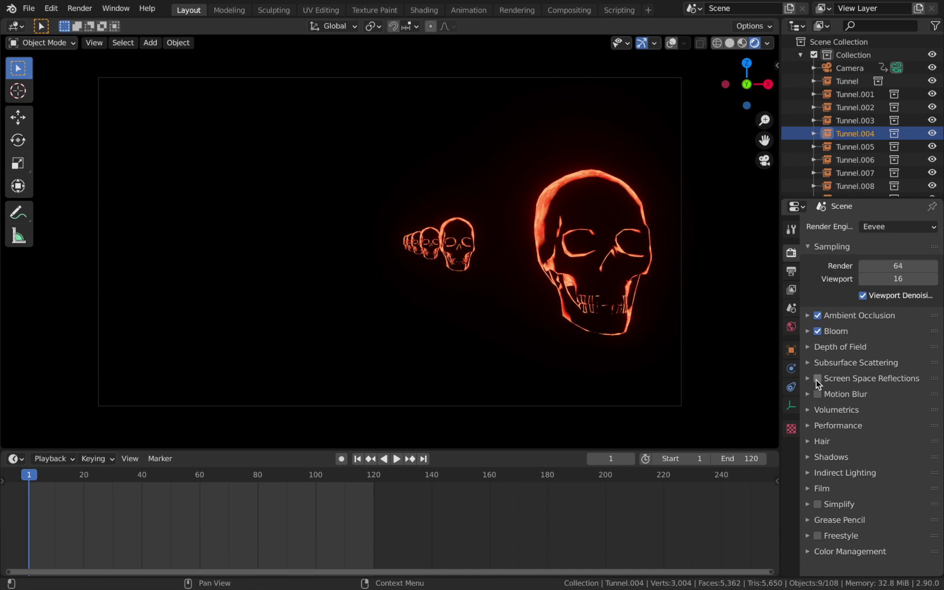
left_click(817, 378)
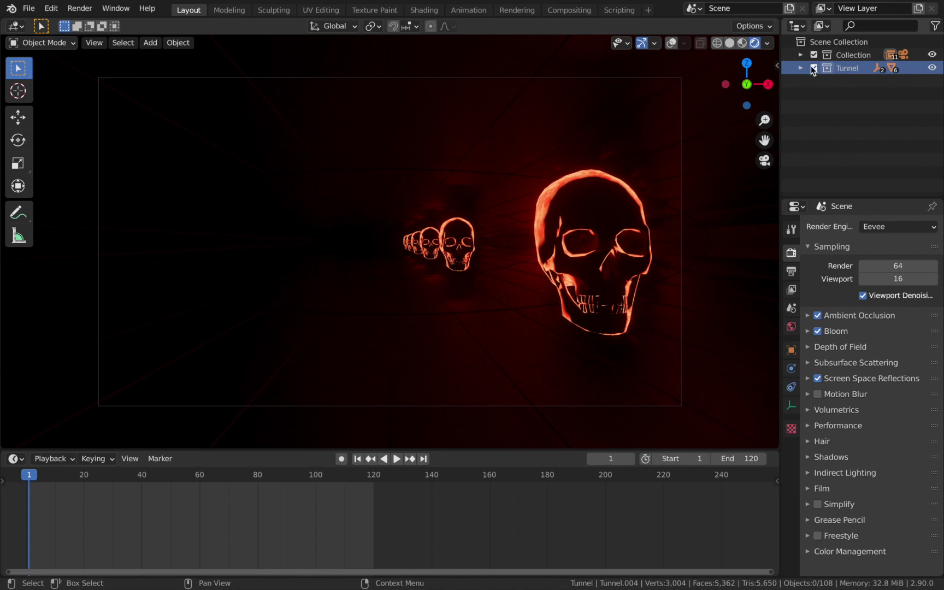
Step: Rename Cylinder to 'Cylinder Wire' and Cylinder.001 to 'Cylinder Reflections' in the Tunnel collection
left_click(801, 68)
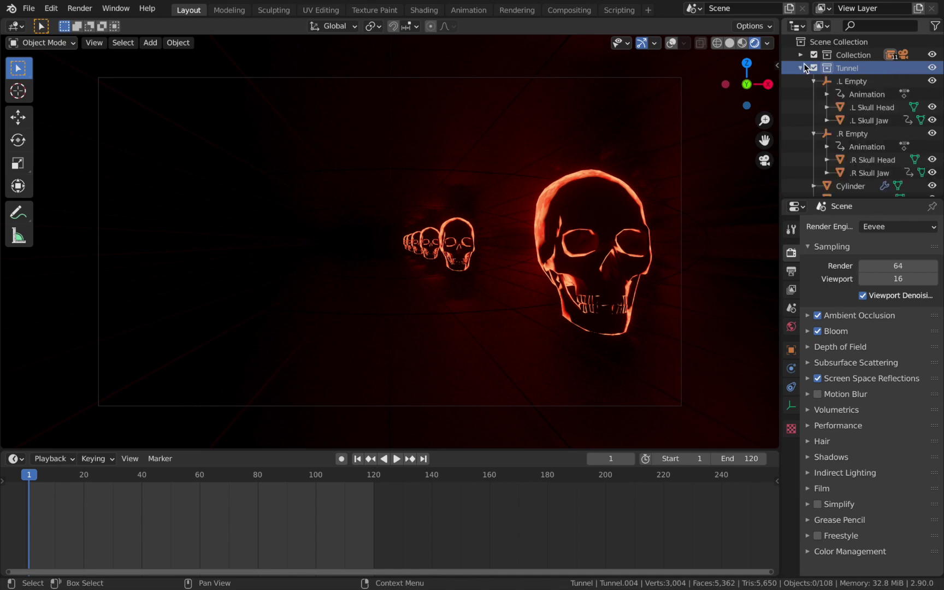
scroll(851, 185, "down", 1)
left_click(849, 172)
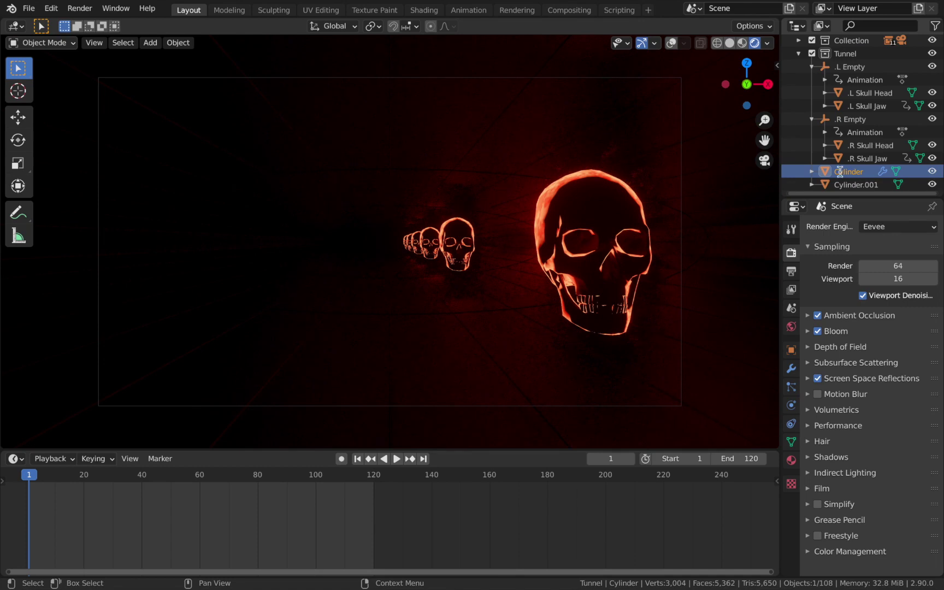
double_click(840, 172)
key("Return")
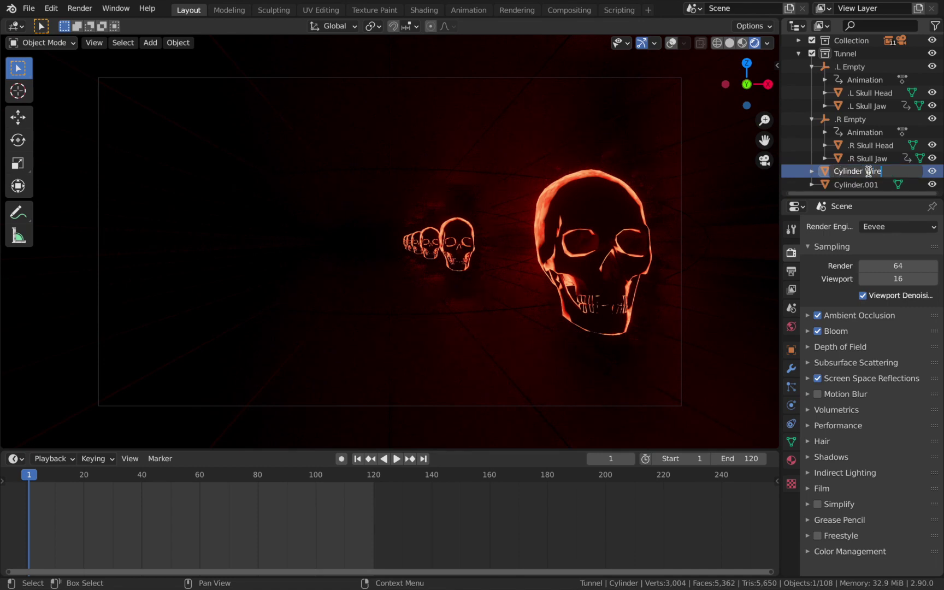
key("Return")
double_click(856, 172)
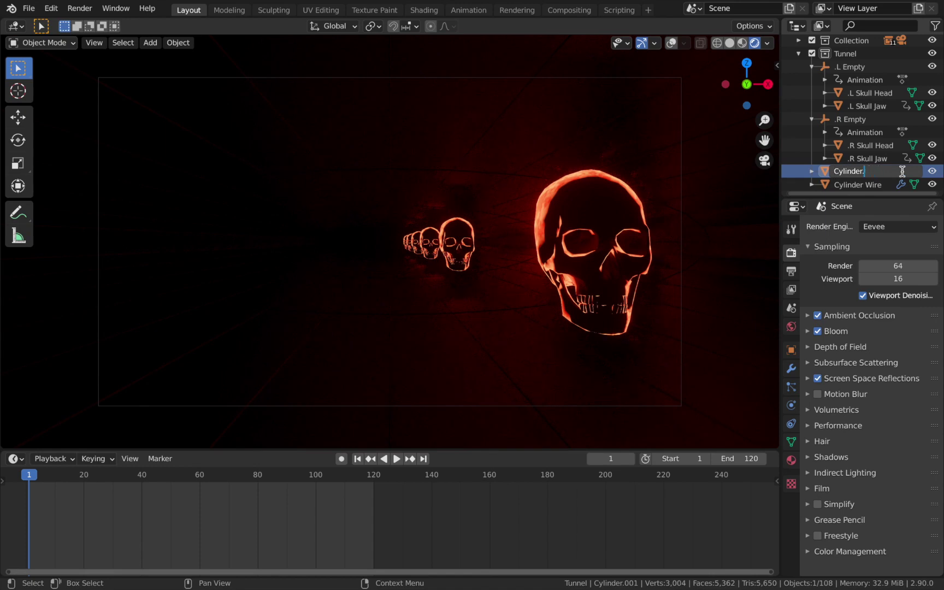
key("BackSpace")
type("Reflections")
Step: Apply the Wire modifier on Cylinder Wire and enter Edit Mode on its mesh
left_click(856, 185)
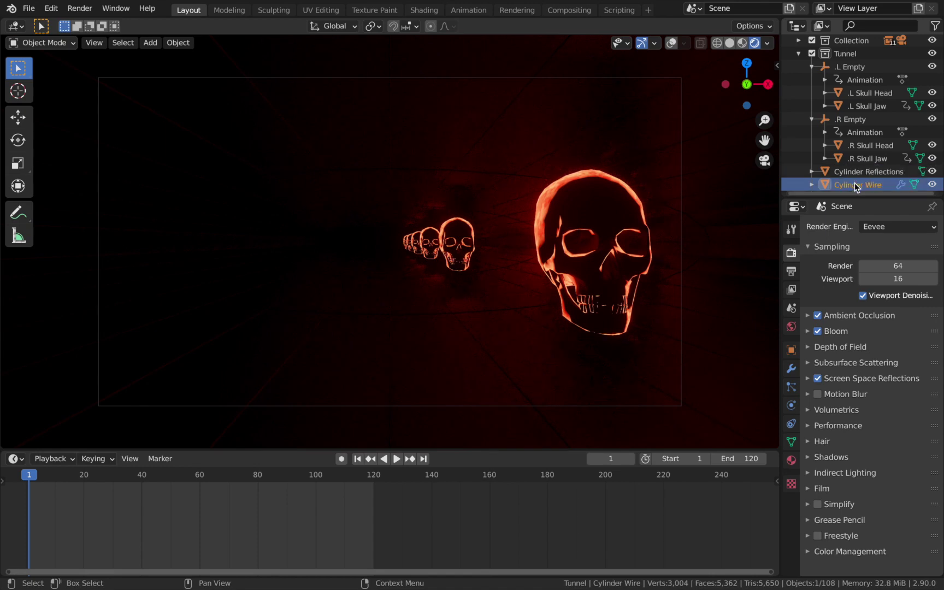
left_click(794, 372)
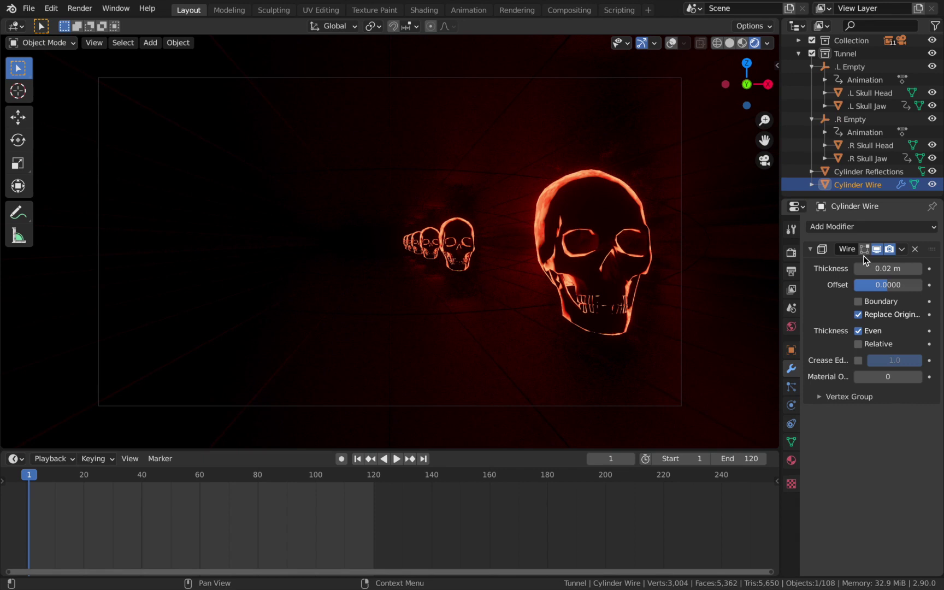
key("ctrl+a")
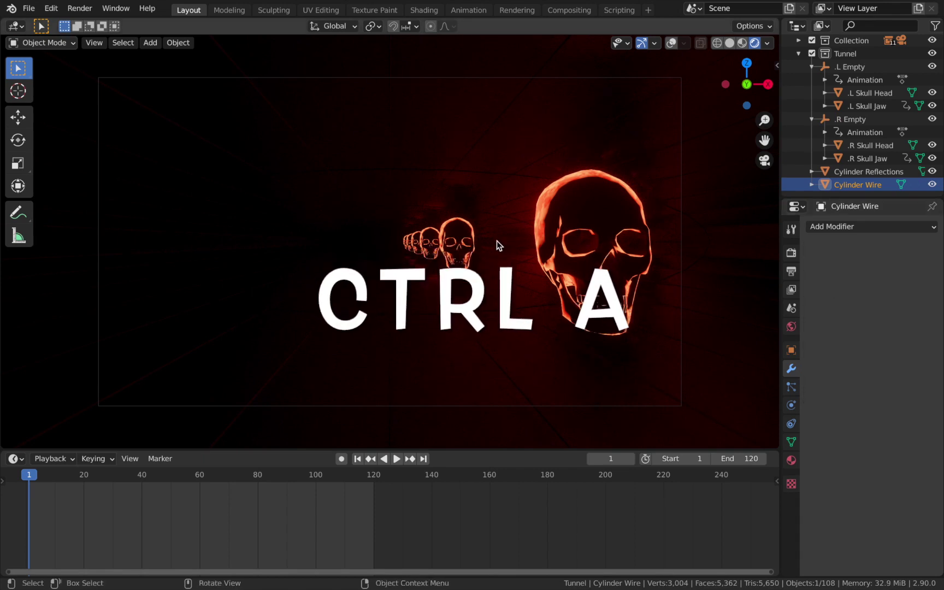
left_click(481, 145)
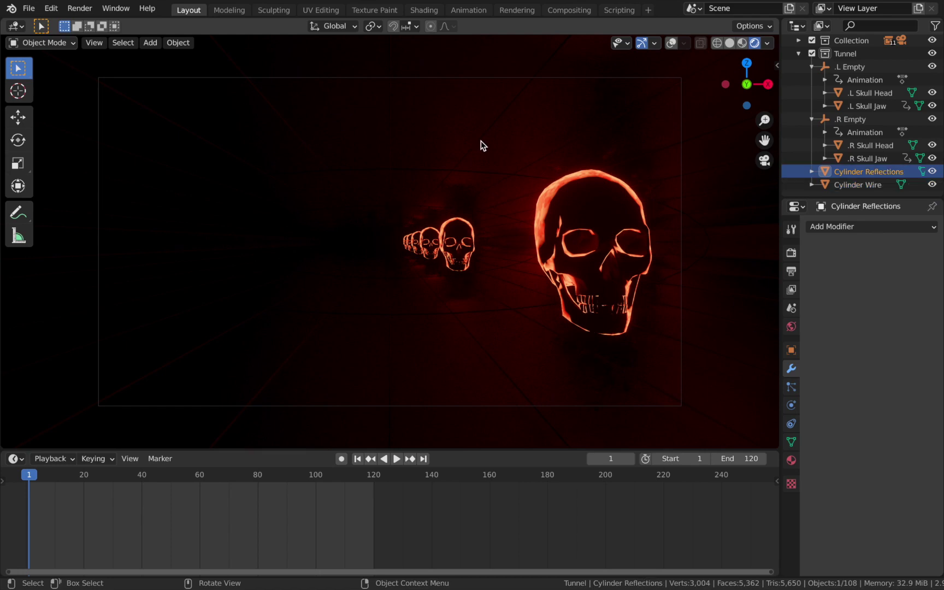
left_click(847, 184)
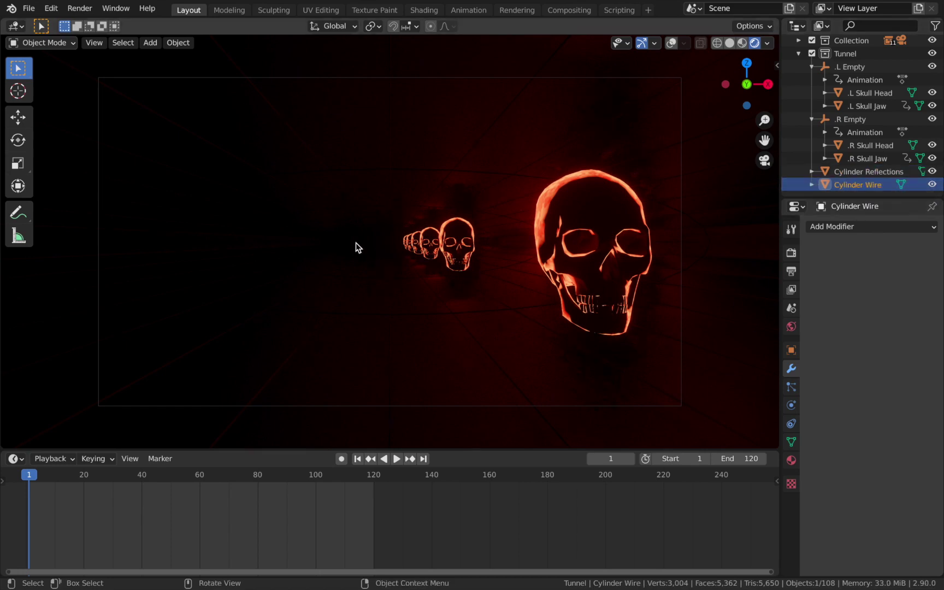
key("Tab")
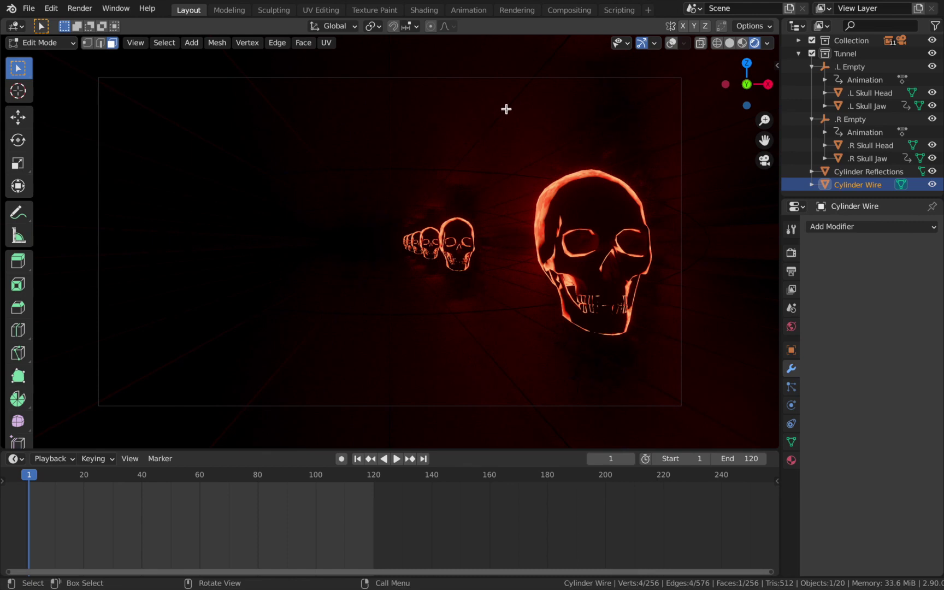
Step: Randomly select 12.9% of Cylinder Wire's faces using random seed 70
left_click(672, 44)
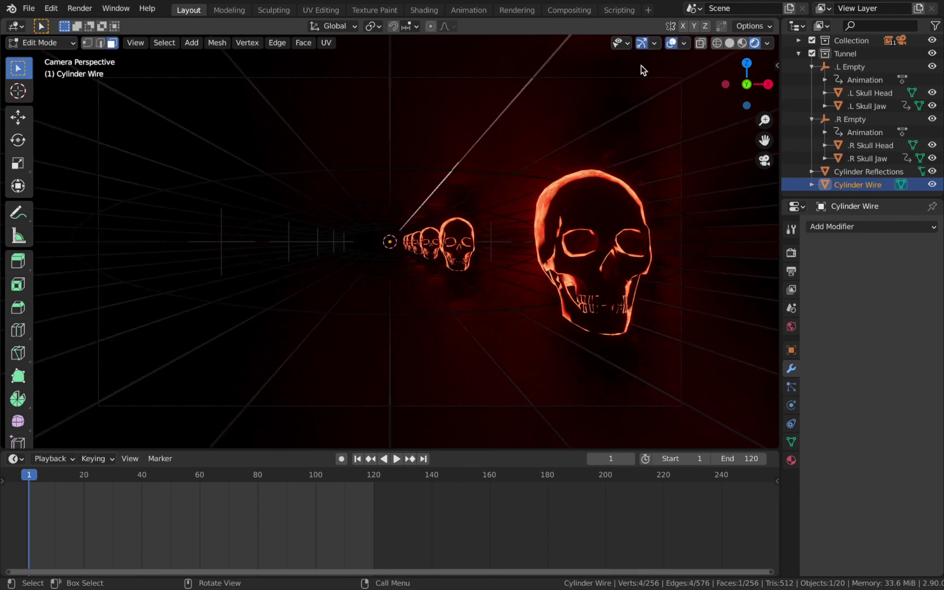
left_click(389, 124)
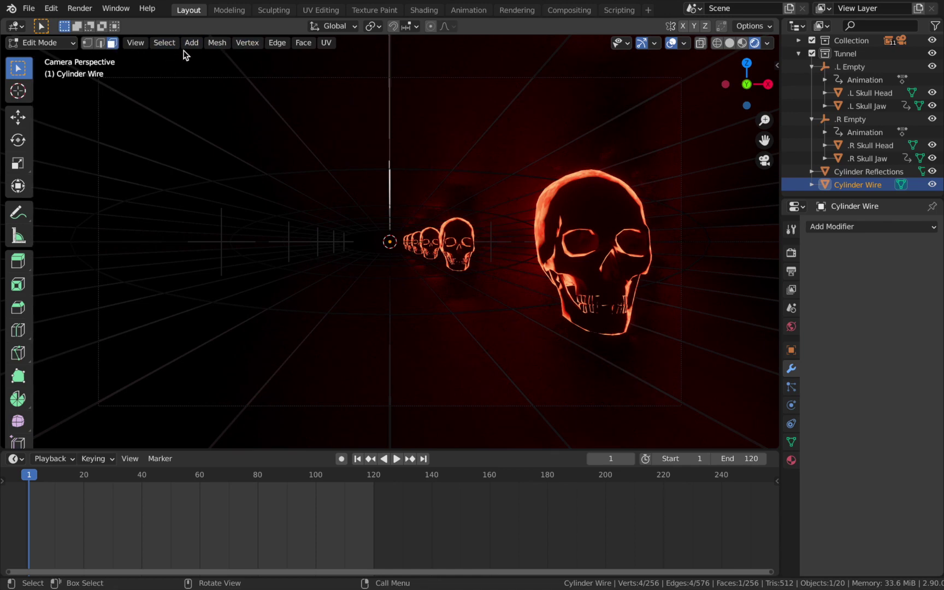
left_click(165, 45)
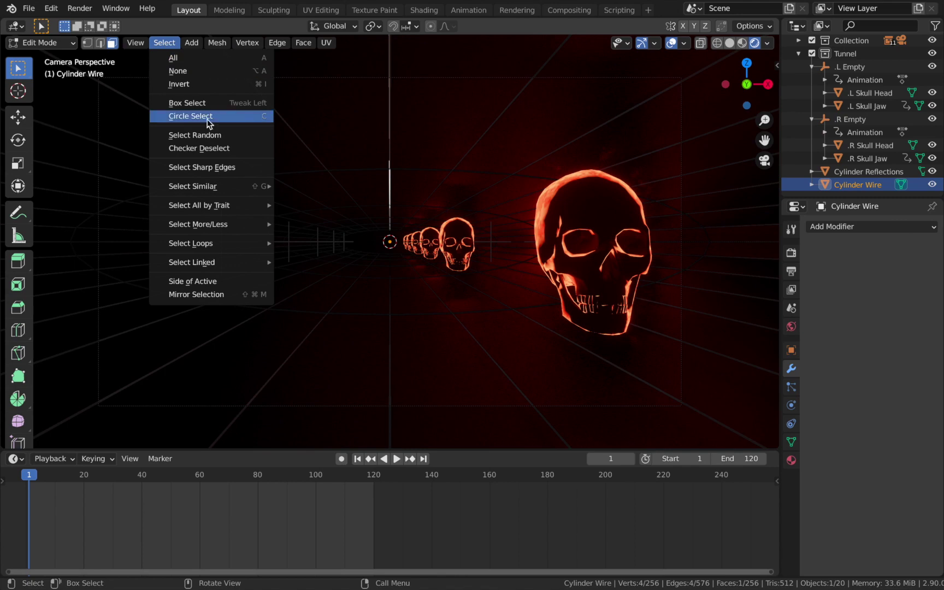
left_click(199, 137)
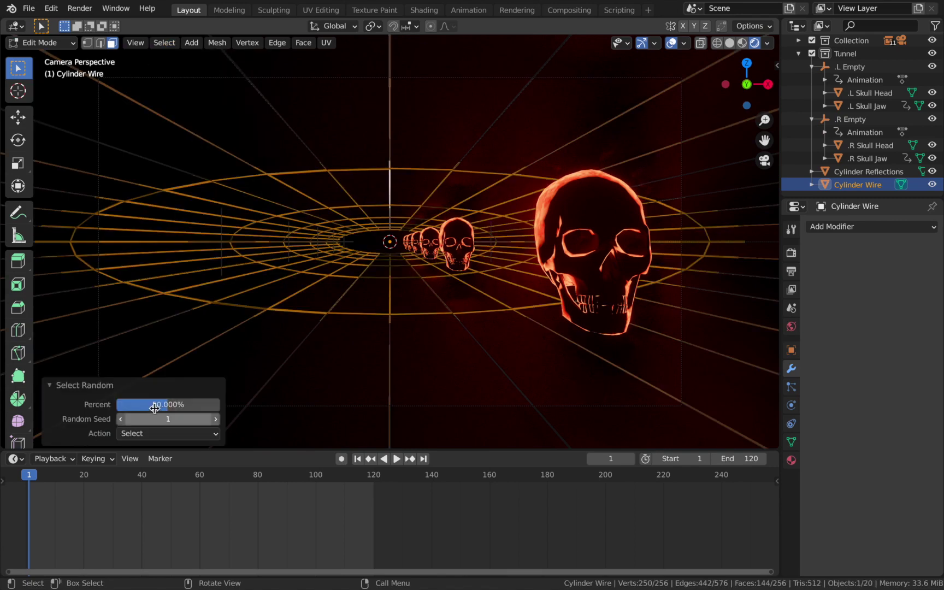
left_click_drag(169, 405, 130, 406)
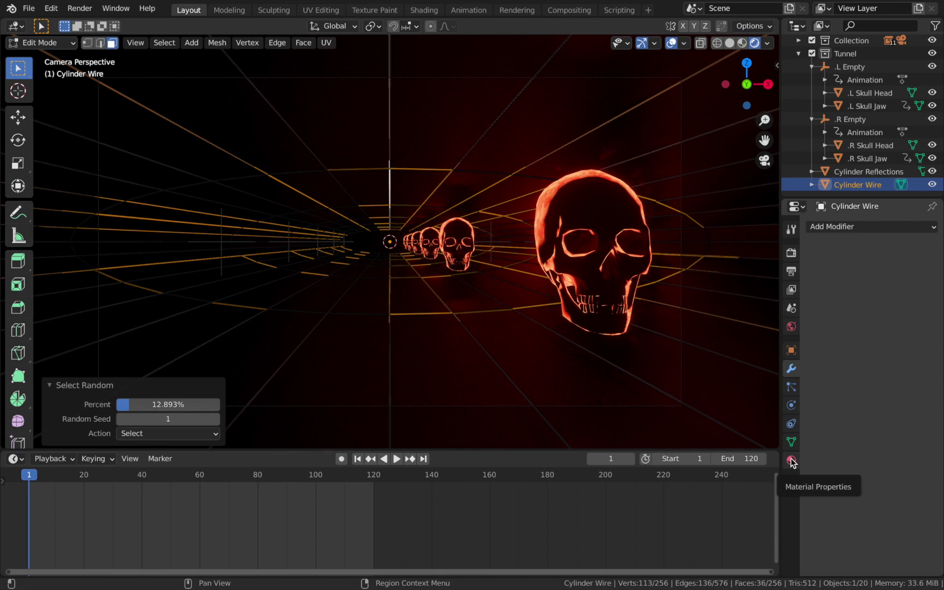
left_click_drag(165, 418, 184, 419)
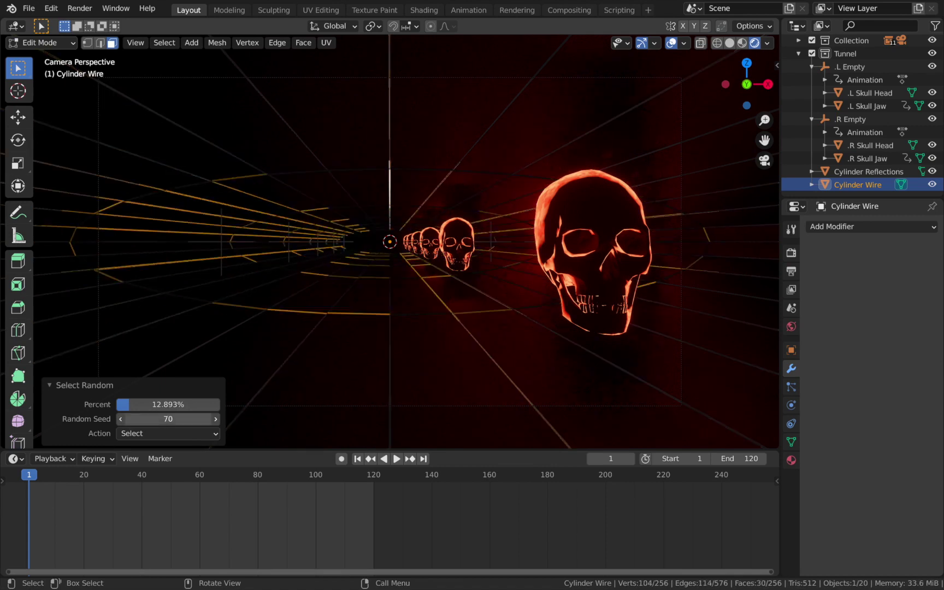
Step: Give Cylinder Wire a new fully metallic base material
left_click(791, 461)
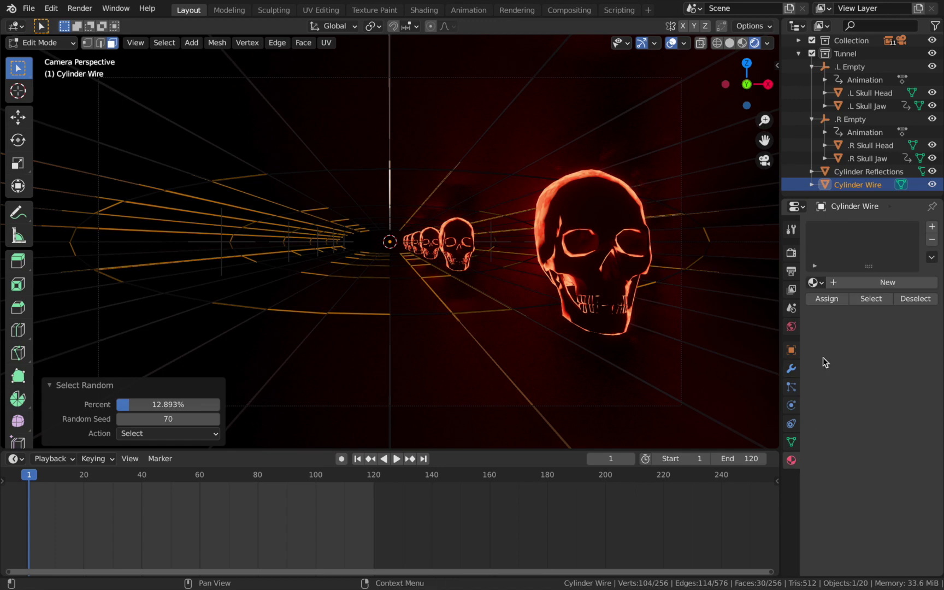
left_click(836, 281)
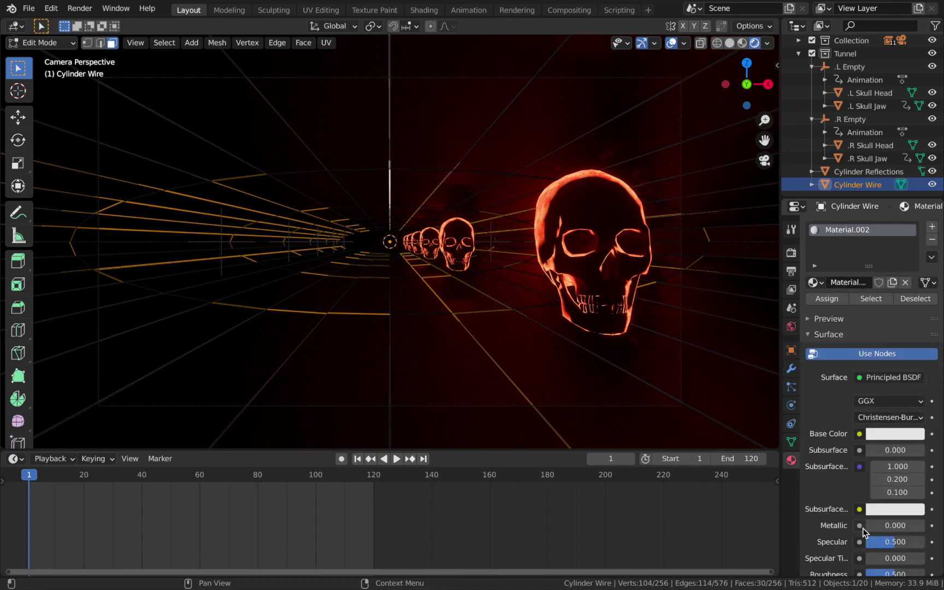
left_click_drag(868, 525, 875, 524)
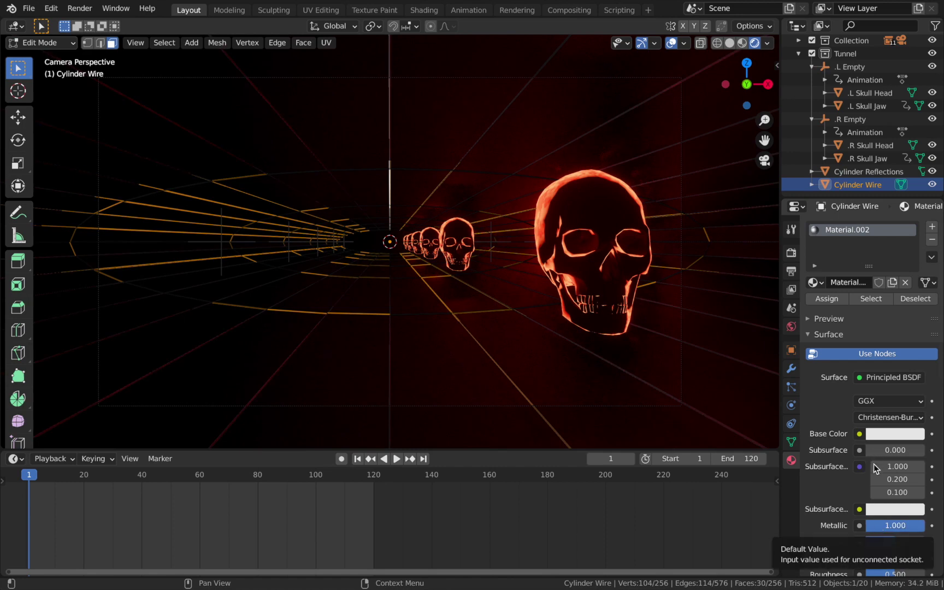
Step: Add a second material, red Emission at strength 8, and assign it to the selected edges
left_click(933, 233)
left_click(856, 310)
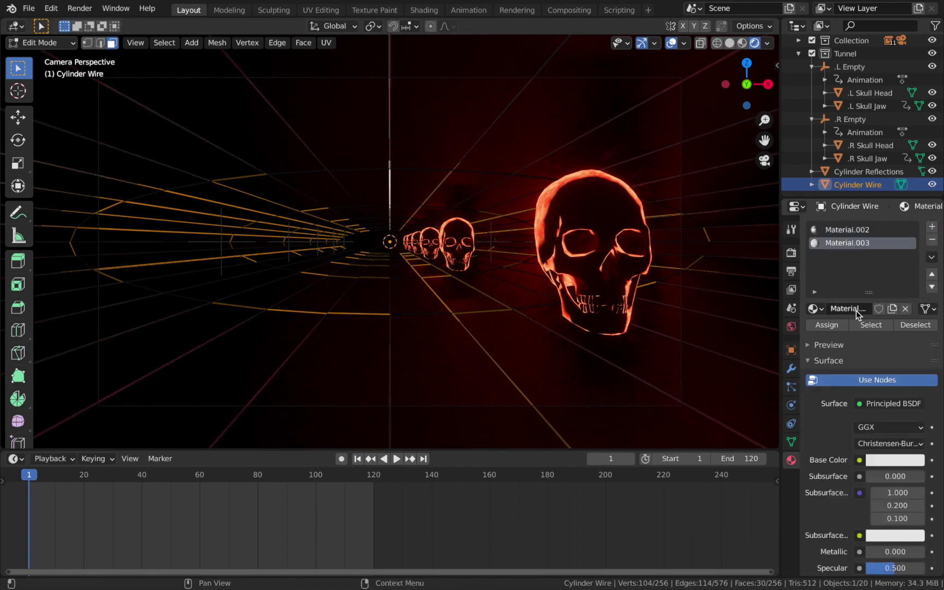
left_click(885, 405)
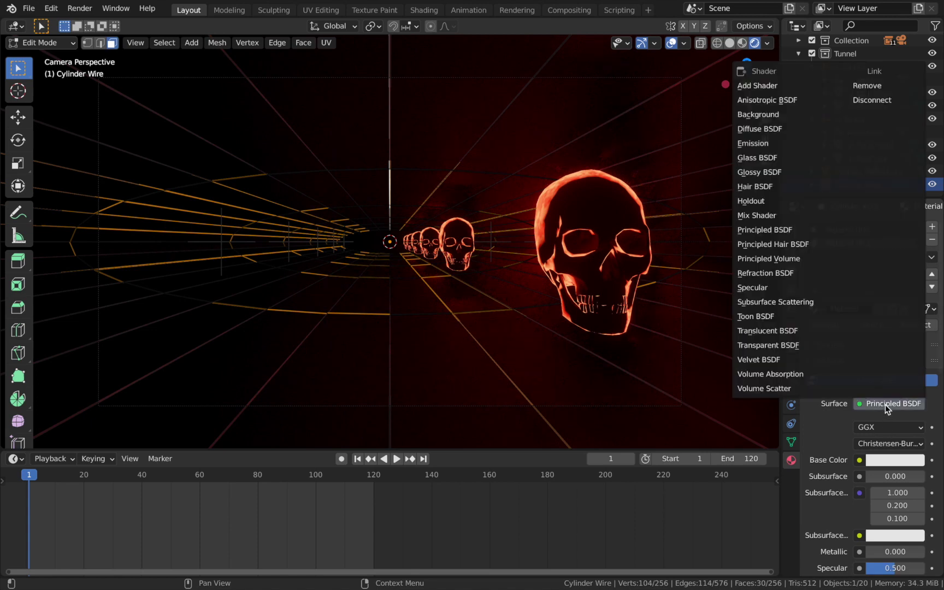
left_click(774, 145)
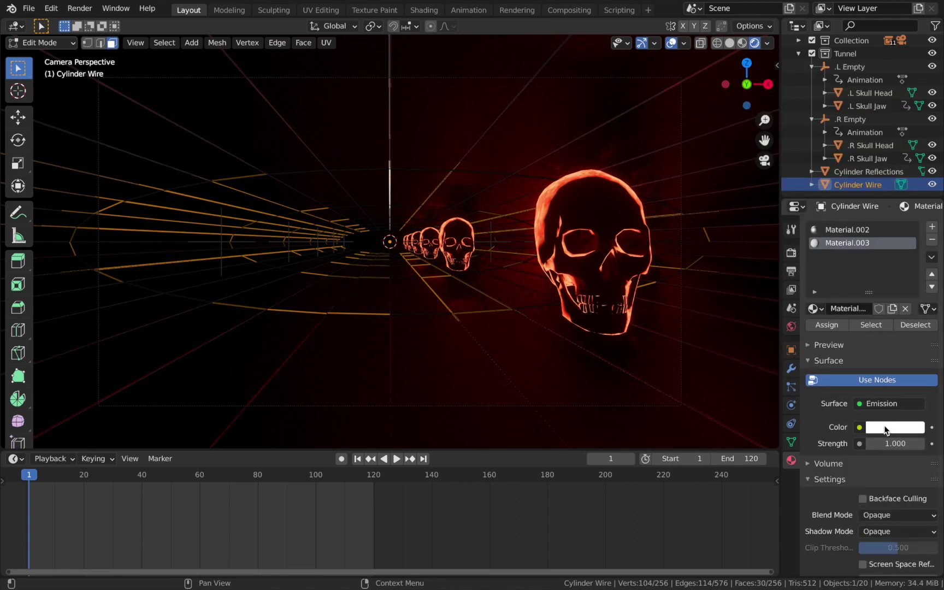
left_click(885, 429)
left_click_drag(858, 327, 857, 330)
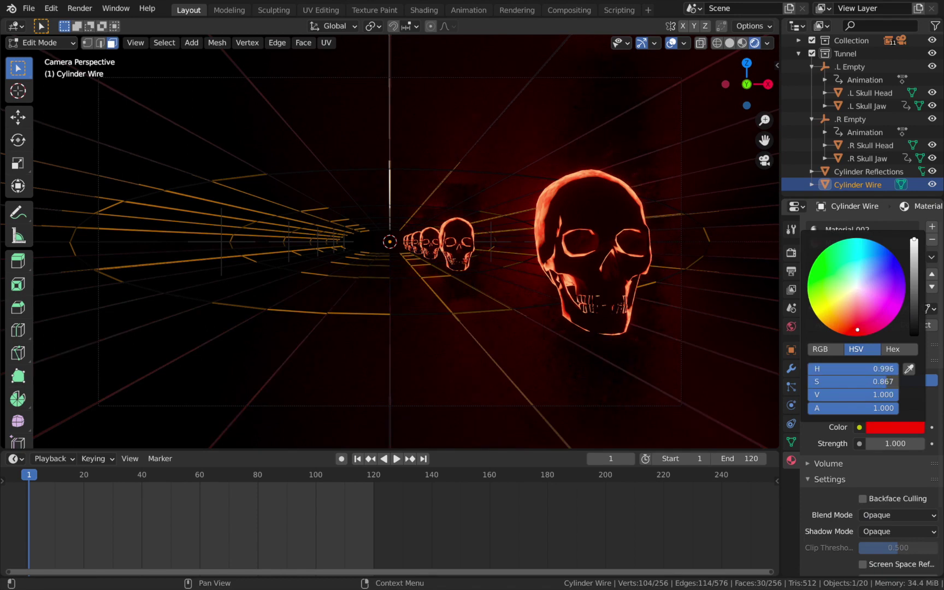
left_click(892, 444)
type("1.0")
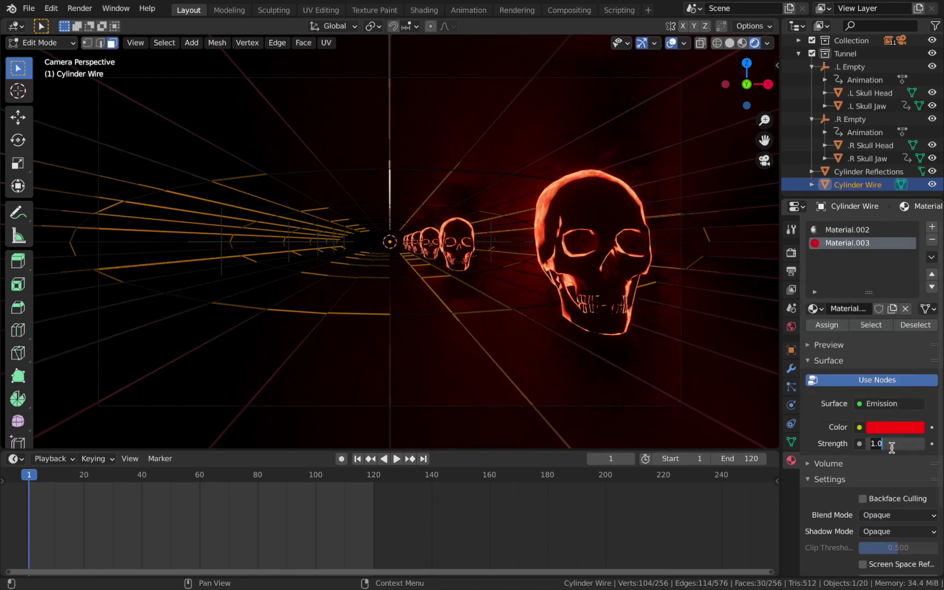
type("8")
key("Return")
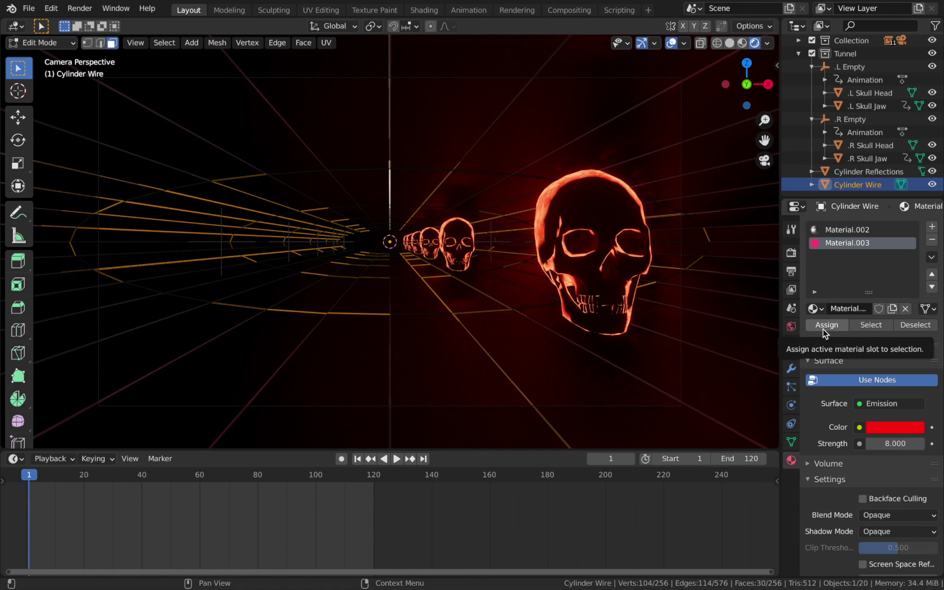
left_click(823, 327)
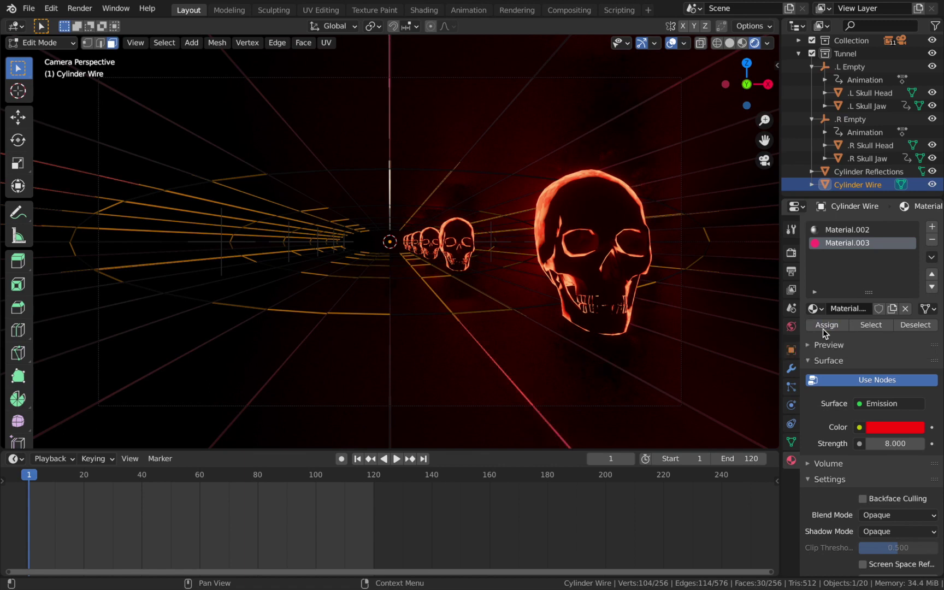
Step: In Object Mode without overlays, fine-tune the red emission colour's hue and brightness
key("Tab")
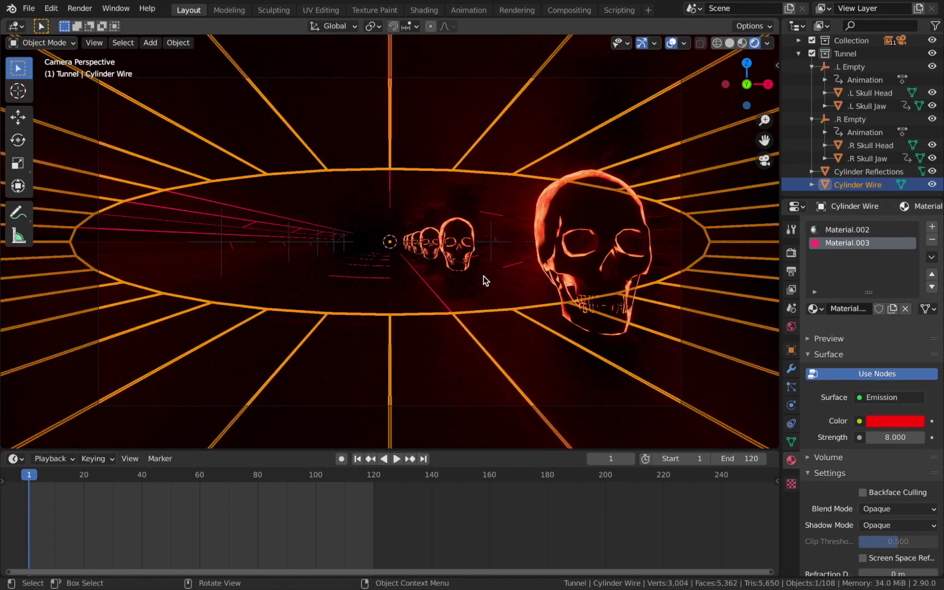
left_click(670, 43)
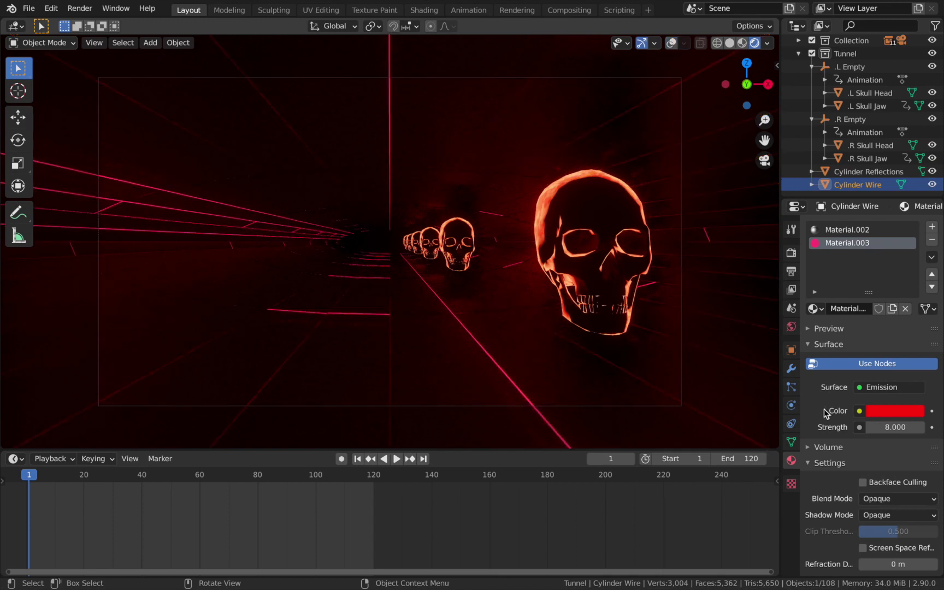
left_click(898, 419)
left_click_drag(888, 378, 849, 378)
left_click_drag(914, 276, 915, 223)
mouse_move(860, 315)
left_mouse_down()
mouse_move(836, 225)
mouse_move(898, 244)
mouse_move(905, 279)
mouse_move(858, 320)
left_mouse_up()
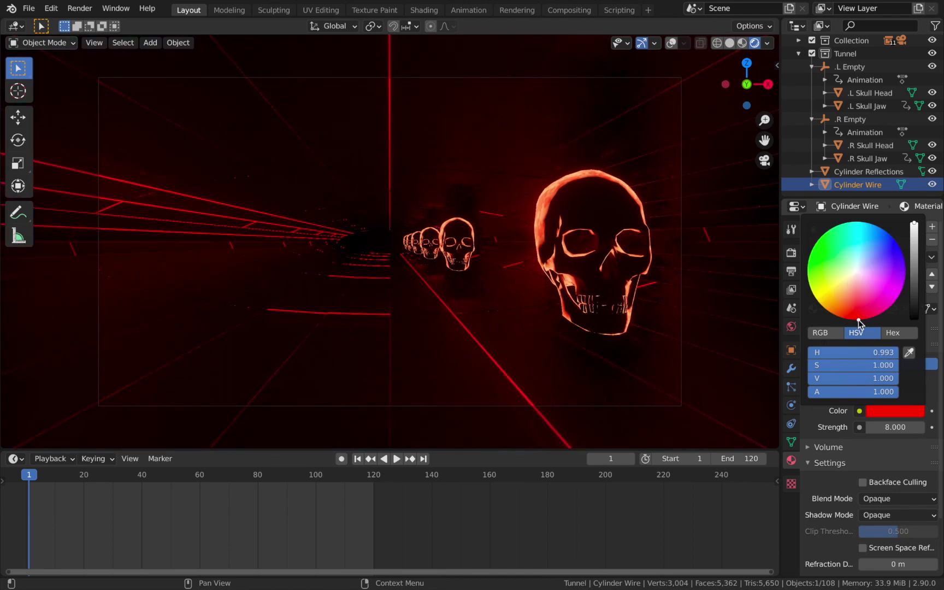
left_click(933, 227)
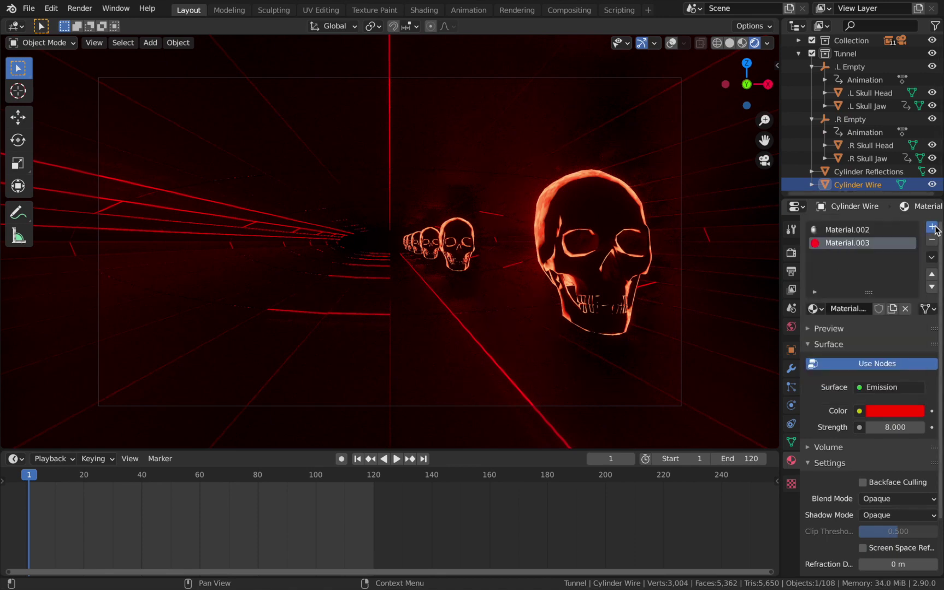
Step: Create a new orange Emission material in the third slot
left_click(860, 309)
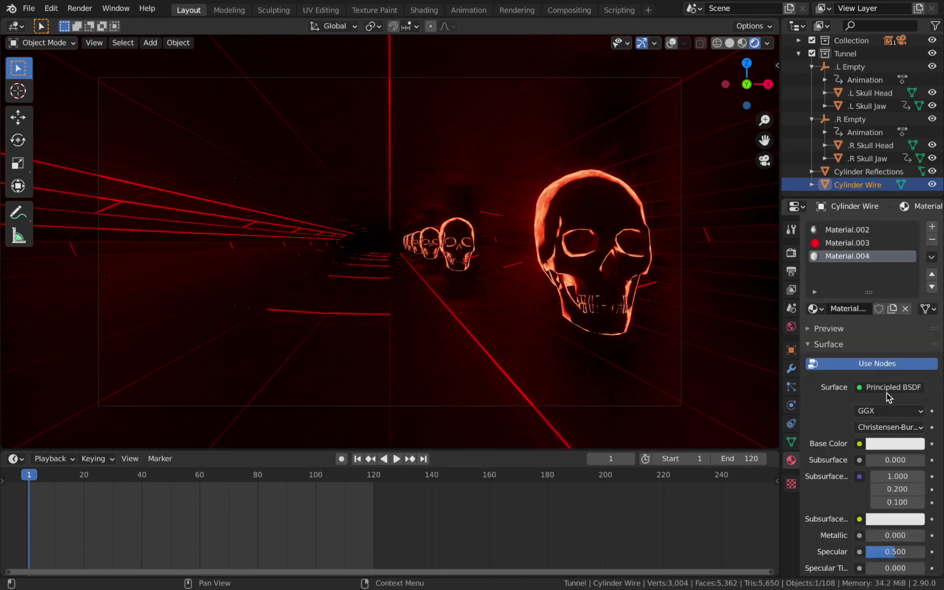
left_click(889, 387)
left_click(765, 129)
left_click(892, 411)
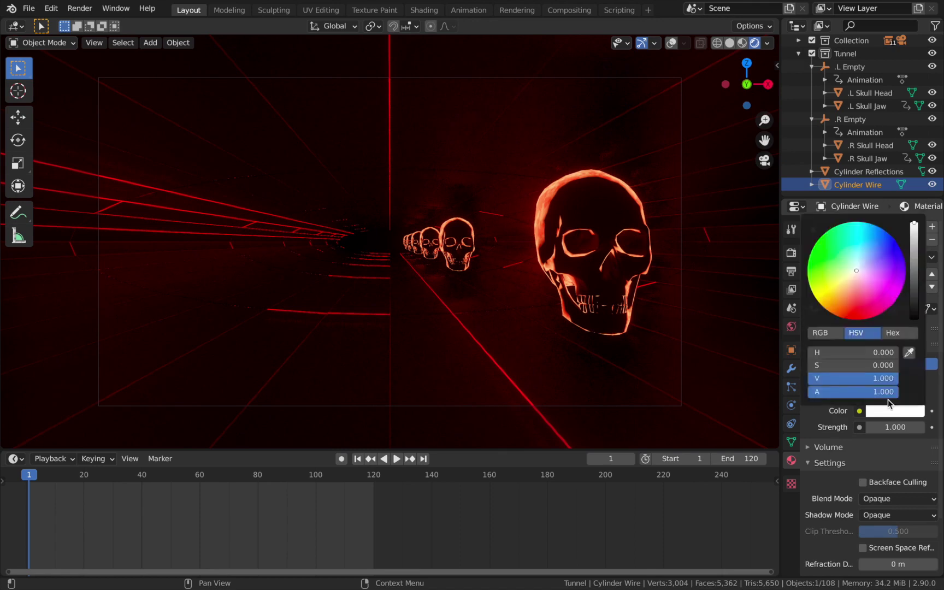
left_click_drag(819, 283, 826, 309)
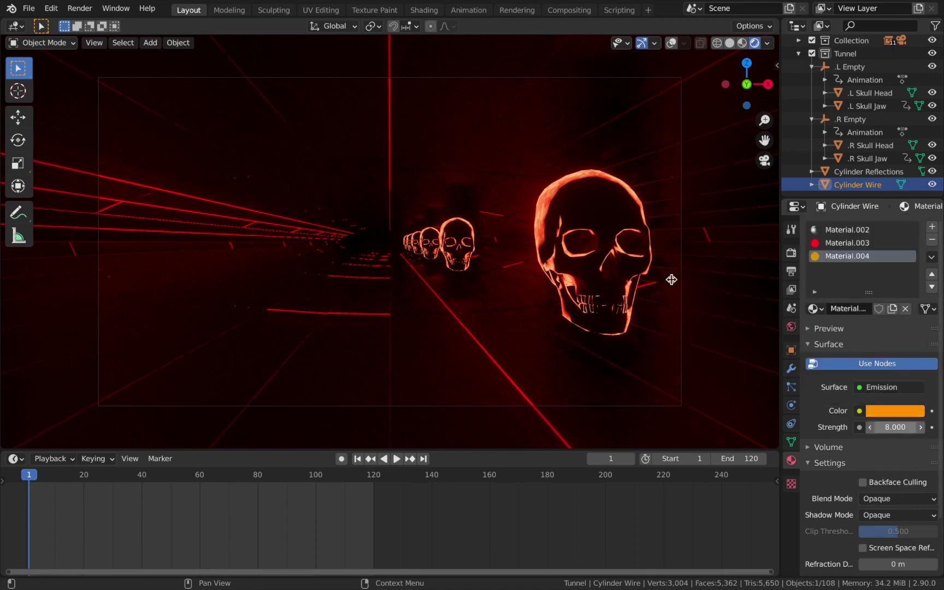
Step: Assign the orange material to a fresh random selection of wire edges and preview the animation
key("Tab")
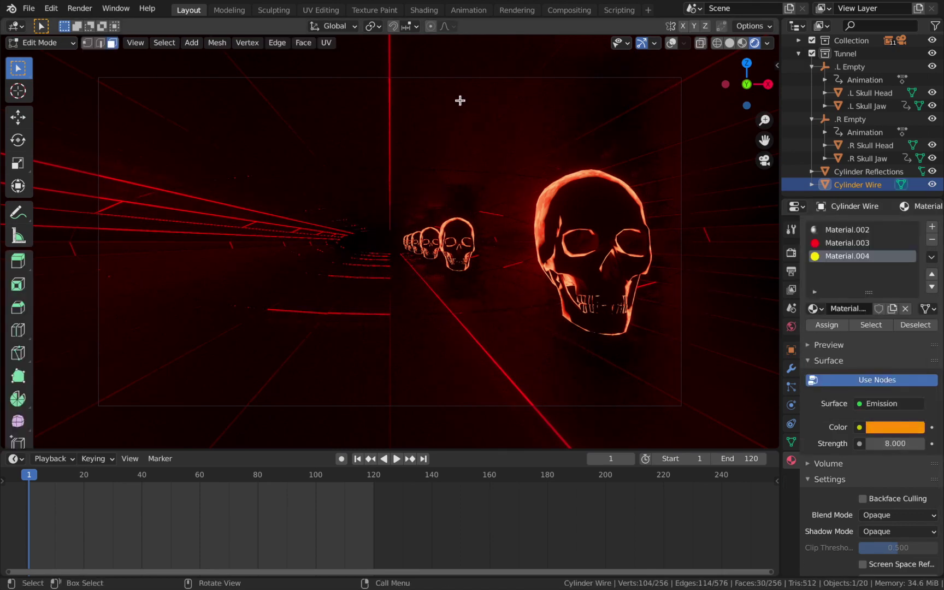
left_click(166, 44)
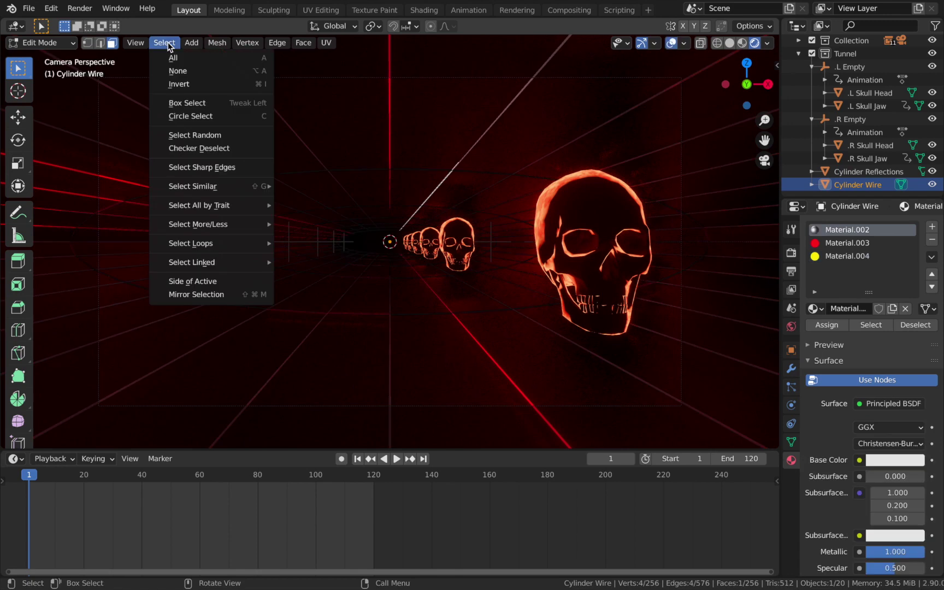
left_click(186, 136)
left_click(841, 256)
left_click(839, 325)
key("Tab")
key("space")
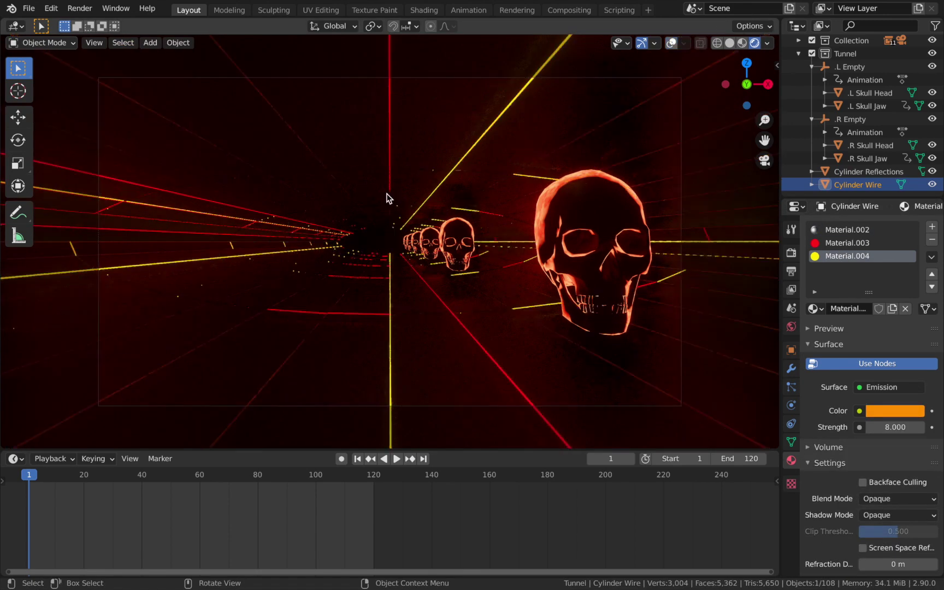
left_click(866, 174)
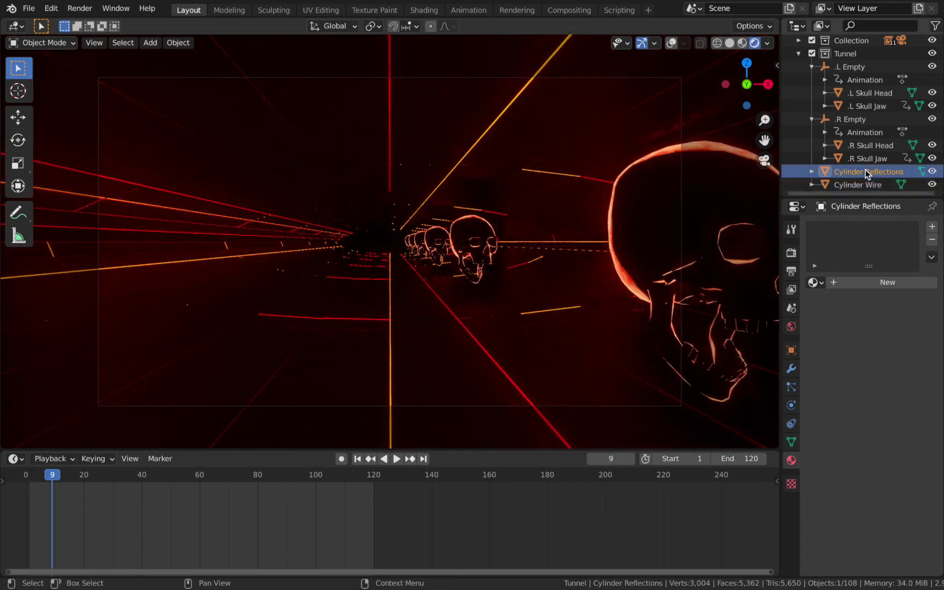
Step: Create a new fully metallic material for Cylinder Reflections
left_click(845, 285)
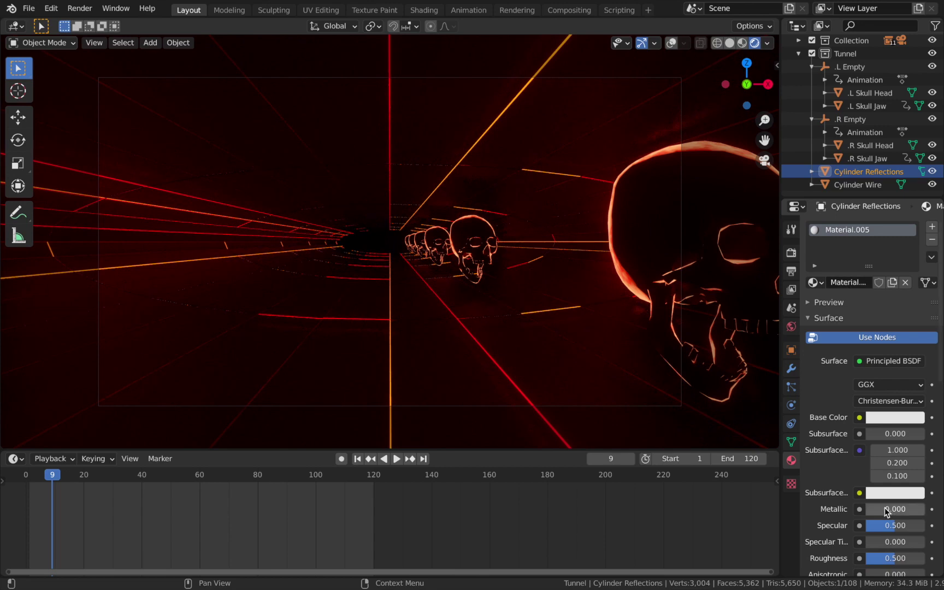
mouse_move(879, 509)
left_mouse_down()
mouse_move(928, 509)
mouse_move(869, 507)
left_mouse_up()
scroll(928, 513, "down", 3)
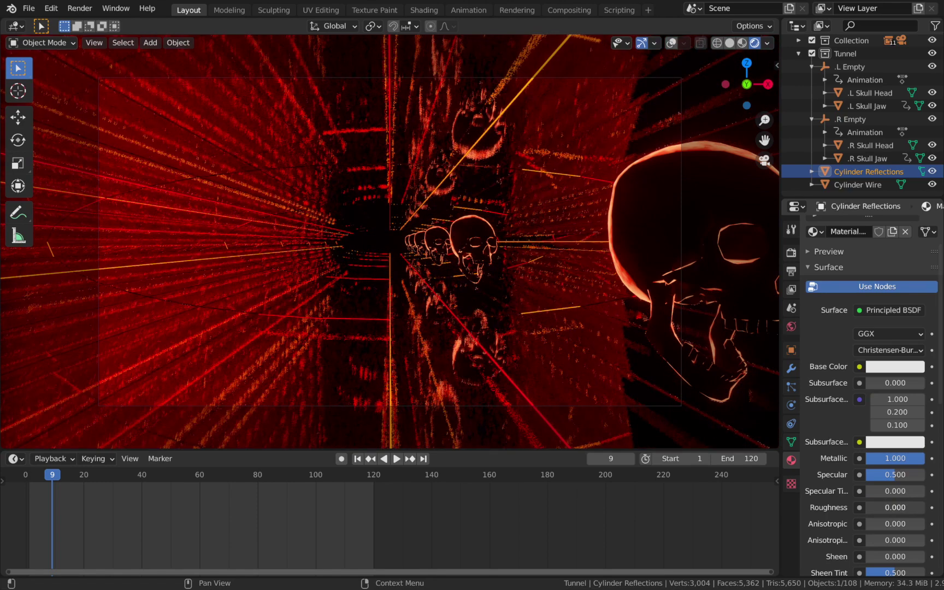
Step: Preview the animation, then lower the reflection material's base colour Value
key("space")
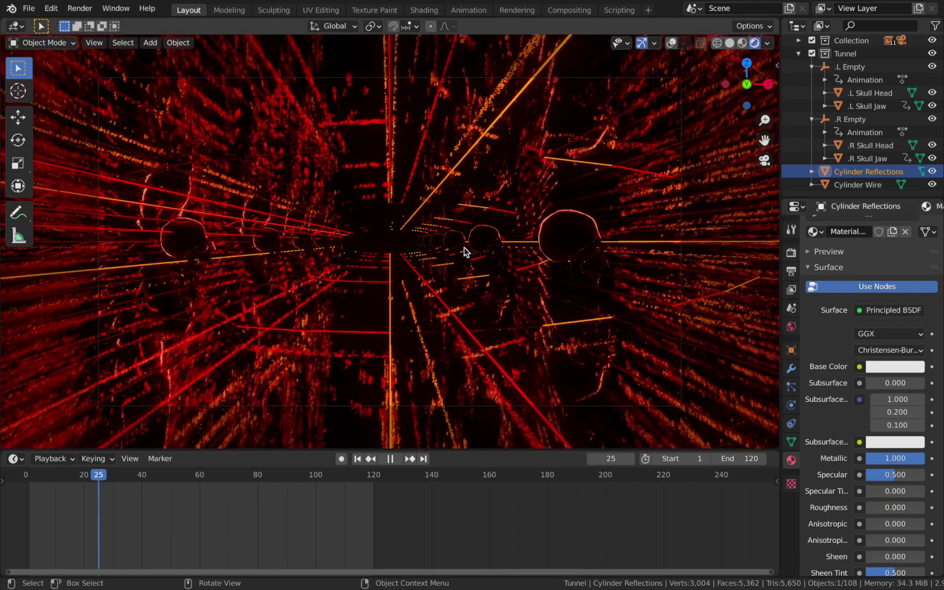
key("space")
key("shift+Left")
scroll(885, 421, "up", 3)
left_click(885, 418)
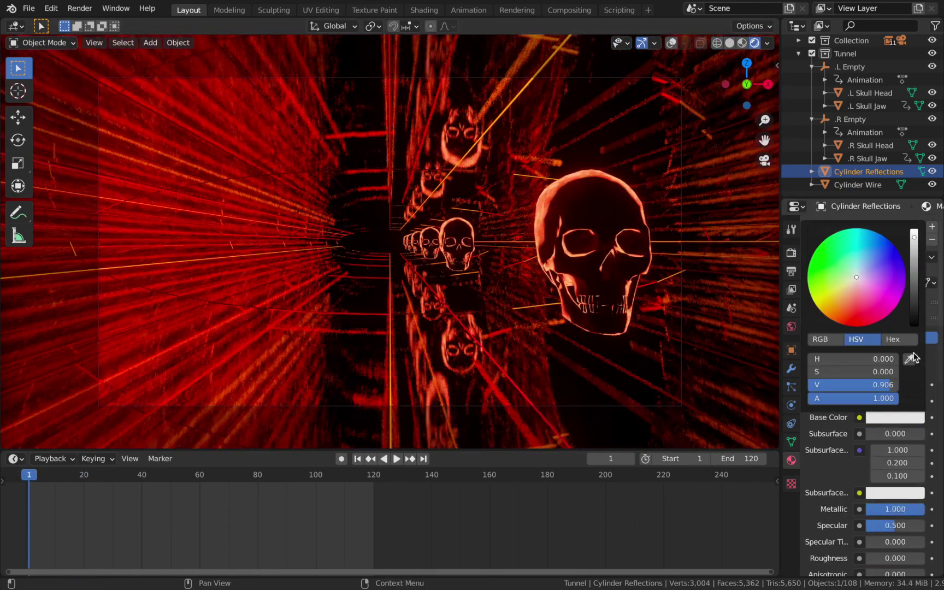
left_click_drag(914, 246, 914, 276)
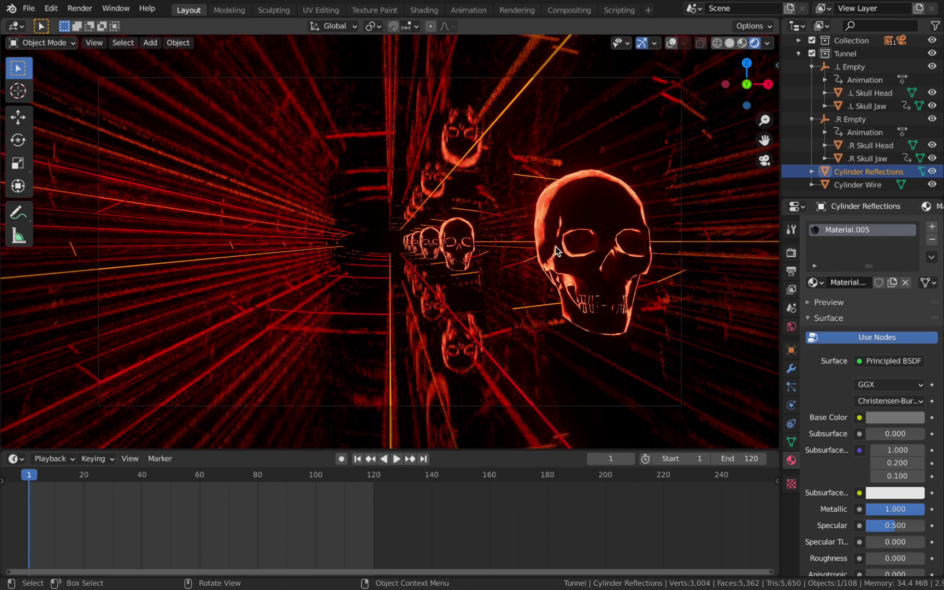
Step: Scale the left and right skull heads and jaws to 0.625 about their individual origins
left_click(880, 145)
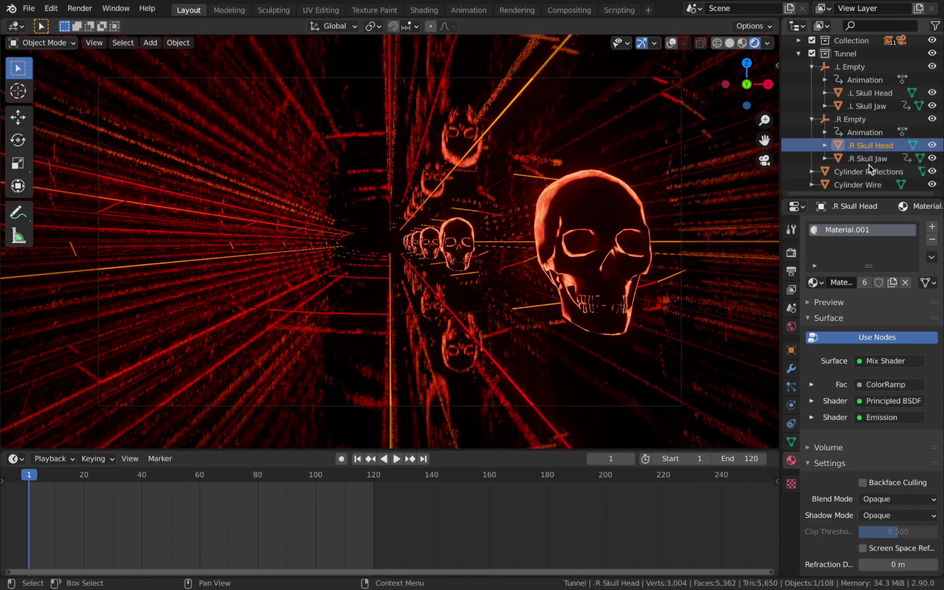
left_click(872, 159, "ctrl")
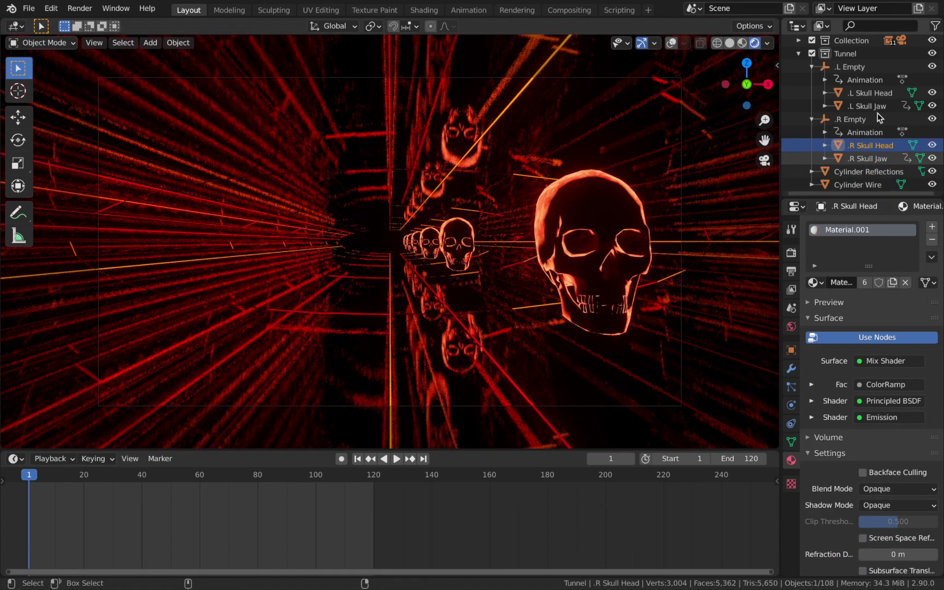
left_click(871, 106, "ctrl")
left_click(870, 93, "ctrl")
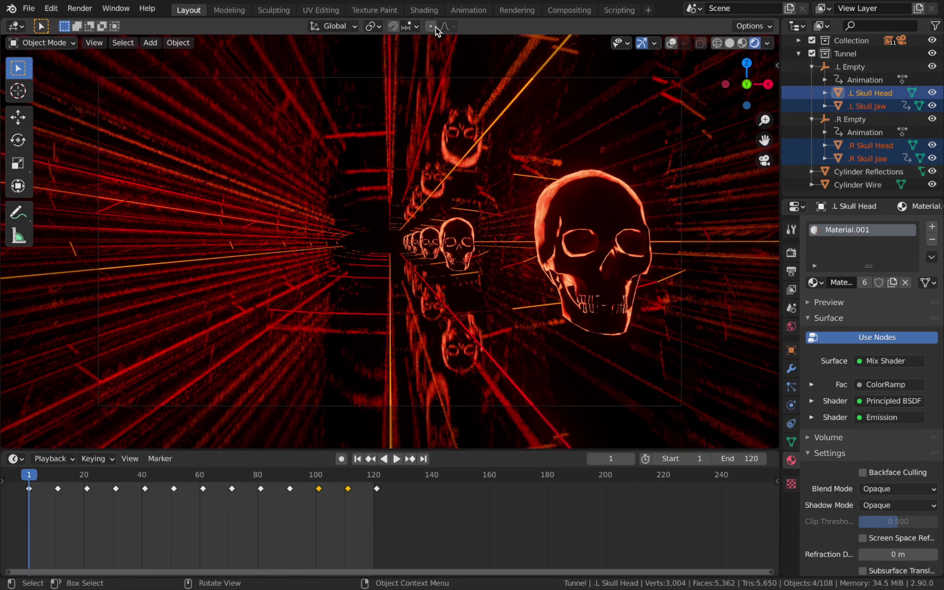
left_click(374, 26)
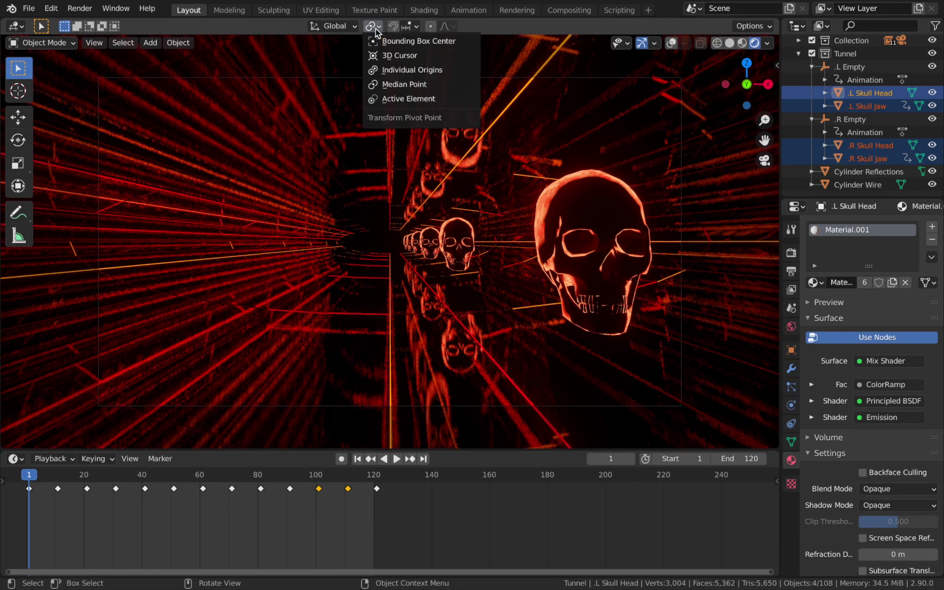
left_click(410, 72)
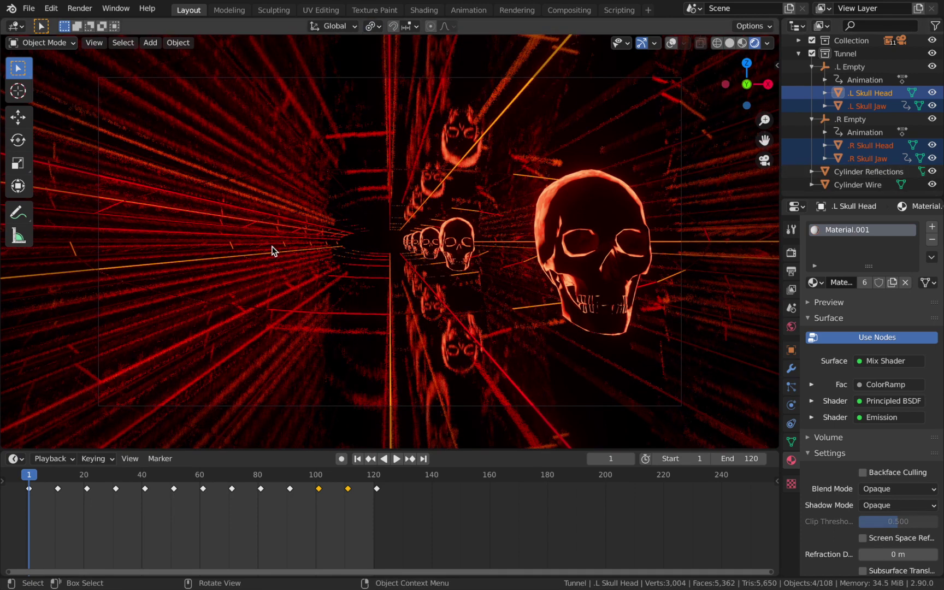
key("s")
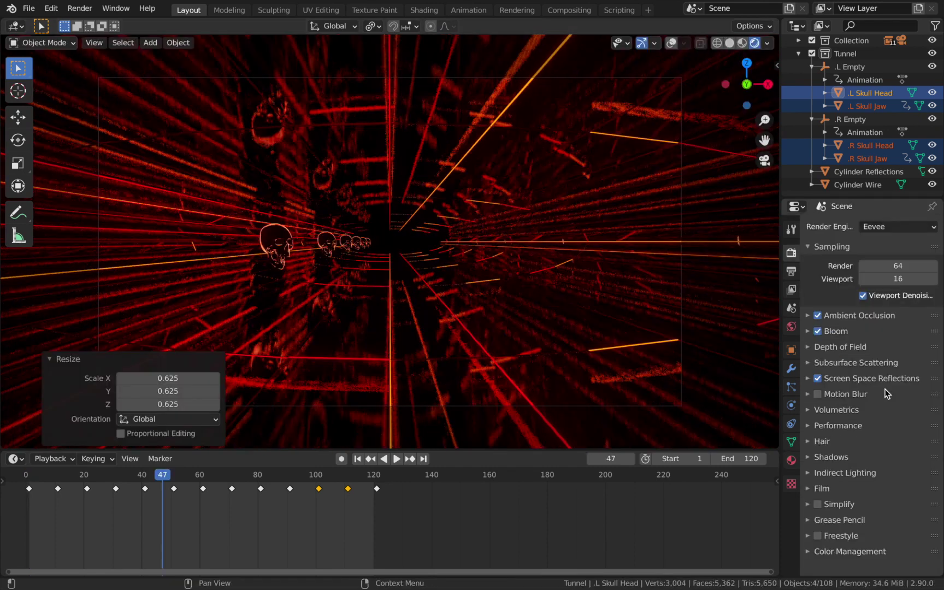
Step: Set the colour management Look to Very High Contrast and adjust the Gamma value
left_click(809, 550)
scroll(866, 511, "down", 5)
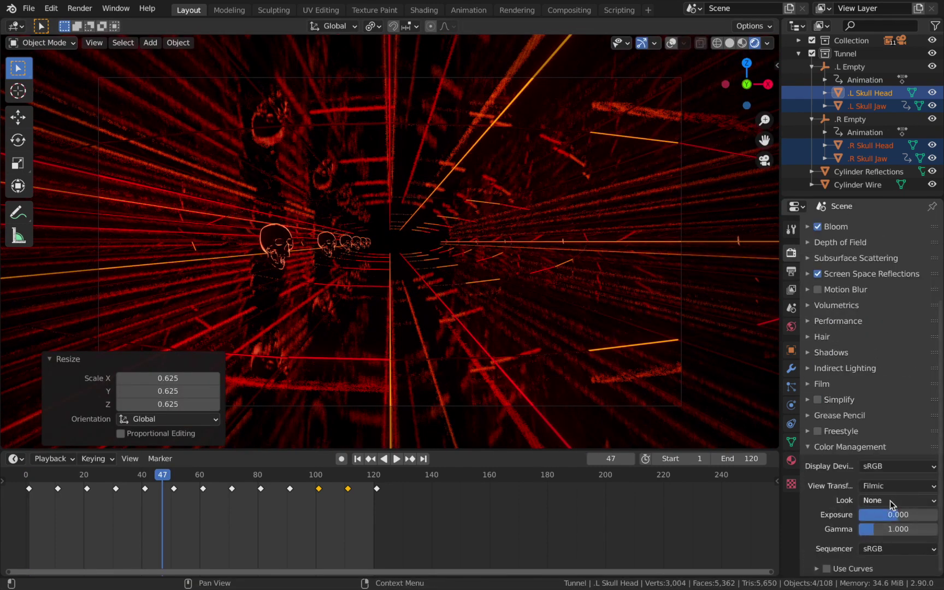
left_click(892, 501)
left_click(879, 469)
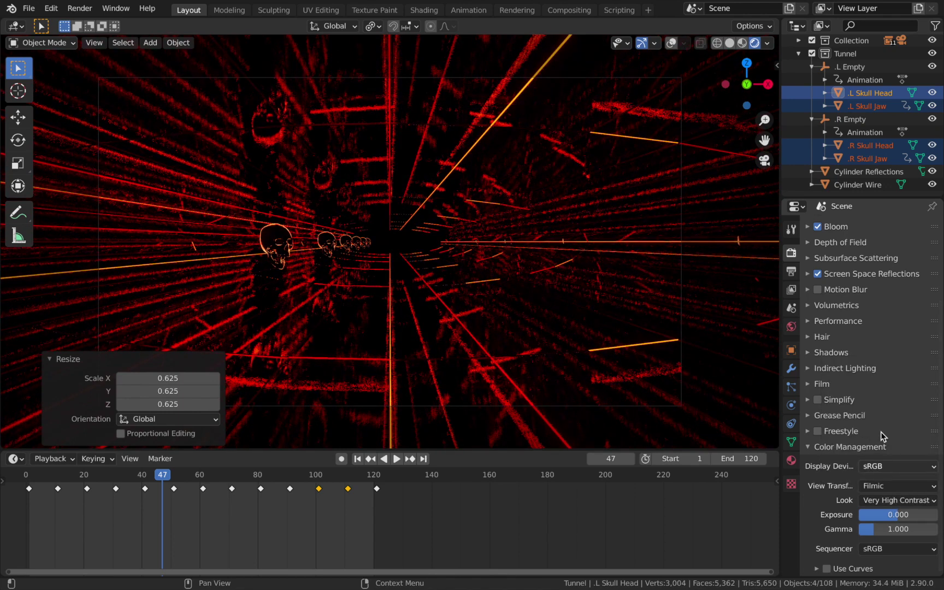
left_click(868, 529)
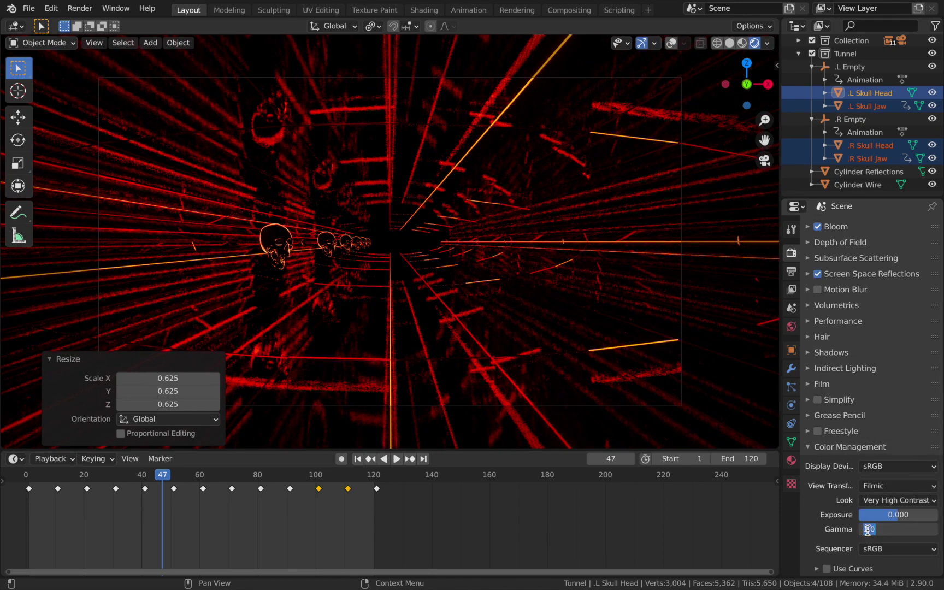
key("Return")
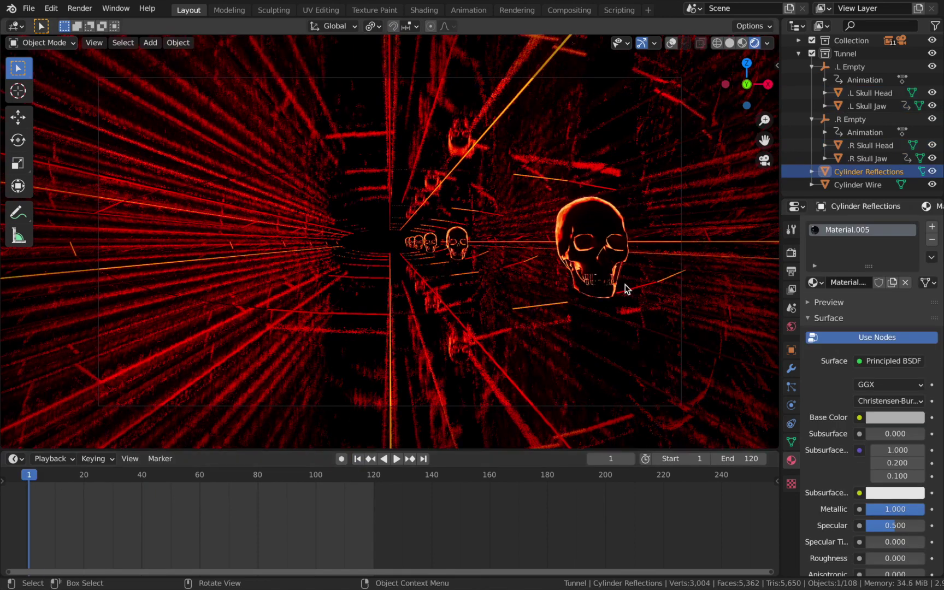
Step: Switch to solid shading, choose the output folder, and set the file format to FFmpeg video
key("z")
key("2")
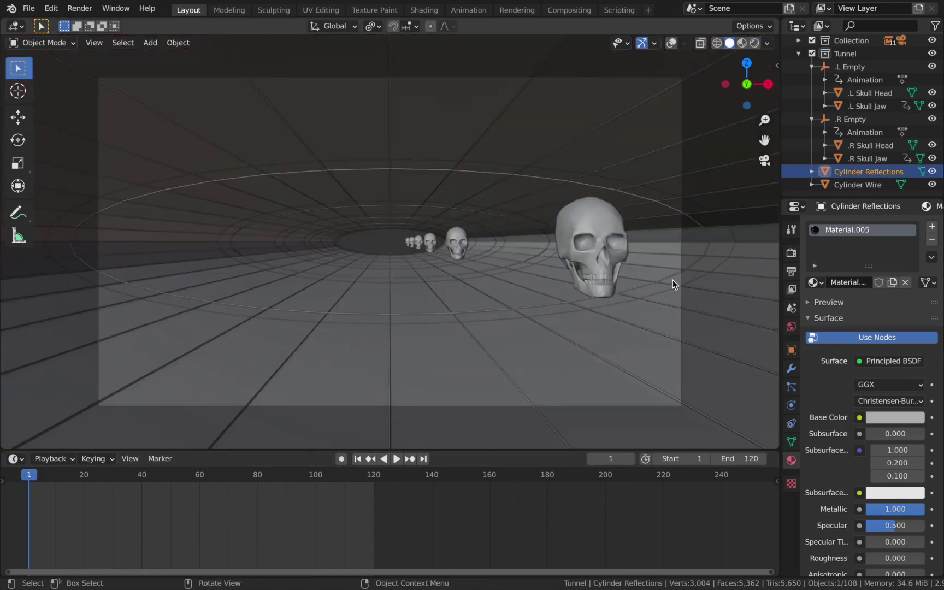
left_click(792, 253)
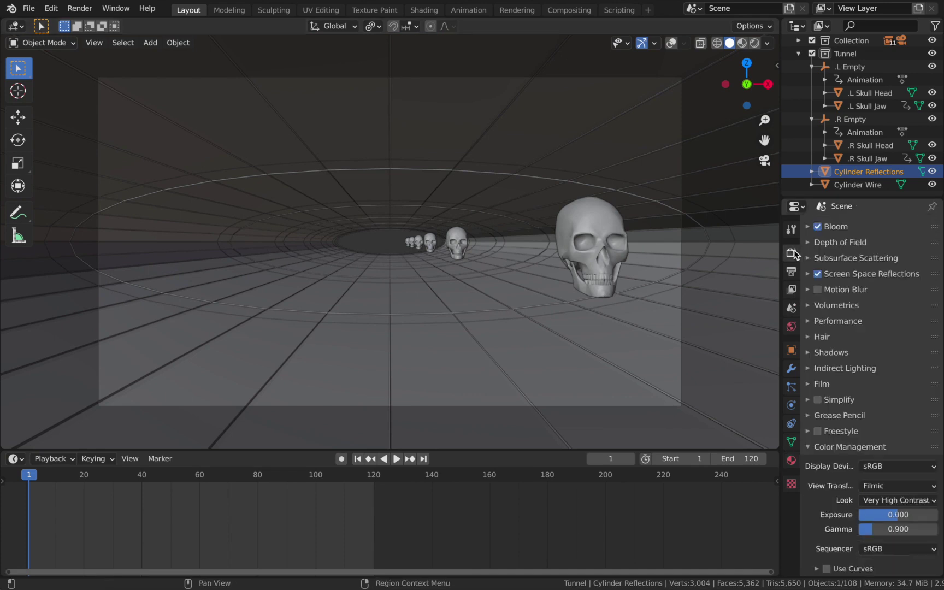
left_click(790, 273)
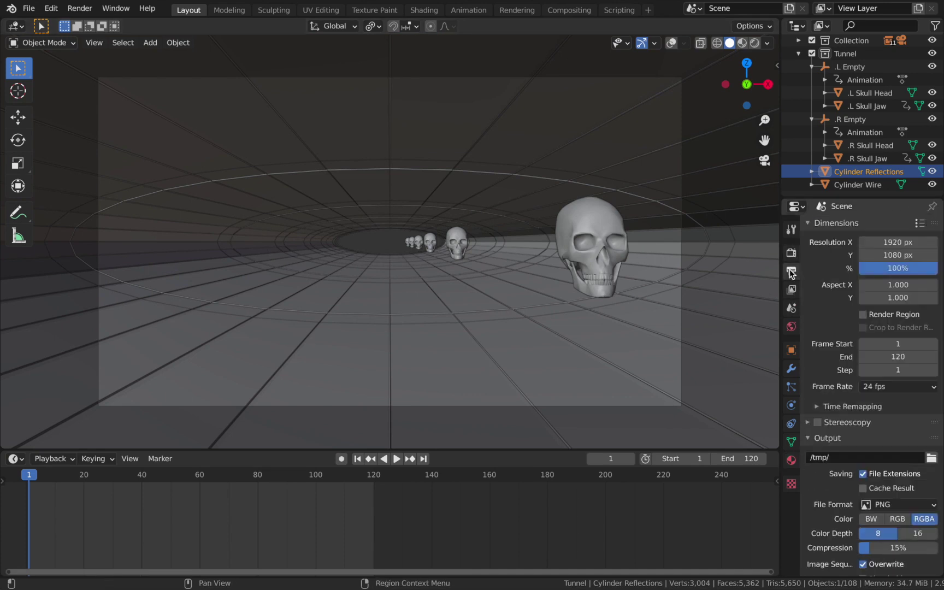
left_click(931, 458)
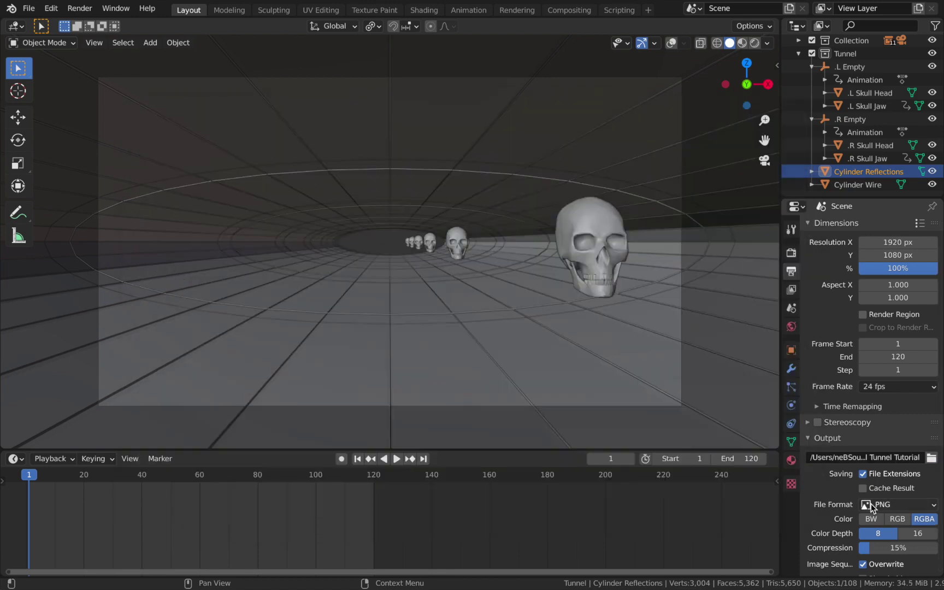
left_click(871, 505)
left_click(887, 432)
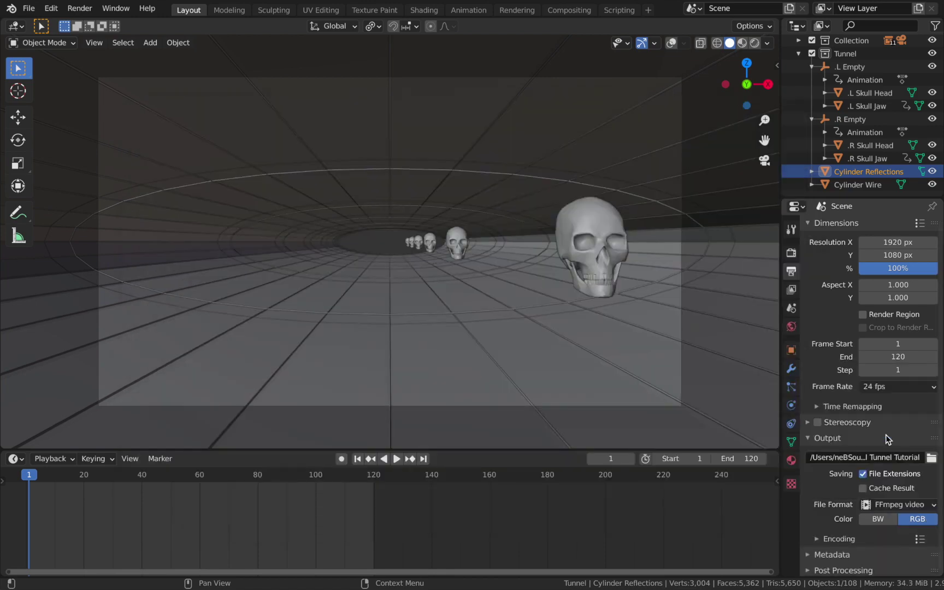
Step: Encode as MPEG-4 with H.264 at Perceptually lossless quality and render the animation
left_click(839, 539)
left_click(888, 556)
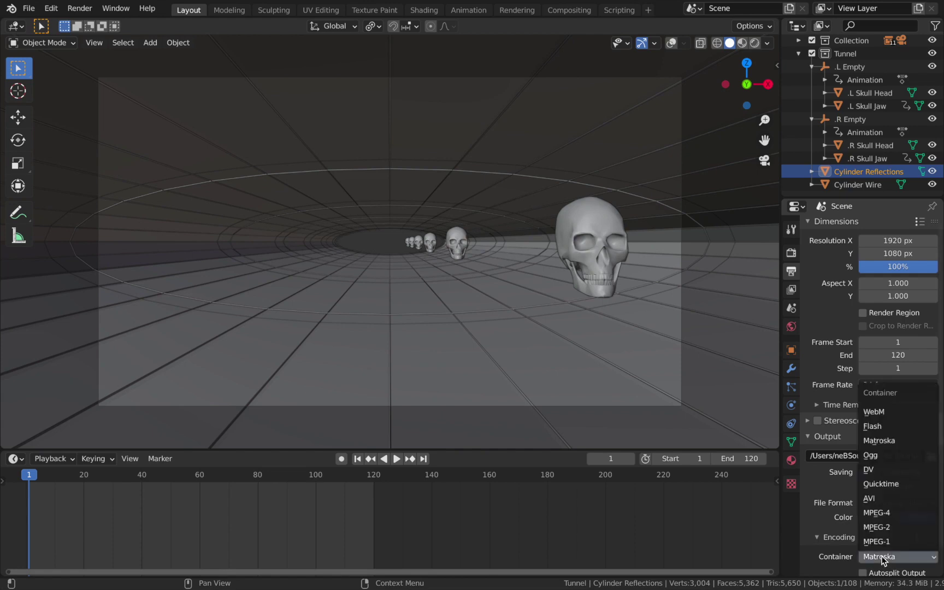
left_click(885, 512)
scroll(883, 516, "down", 5)
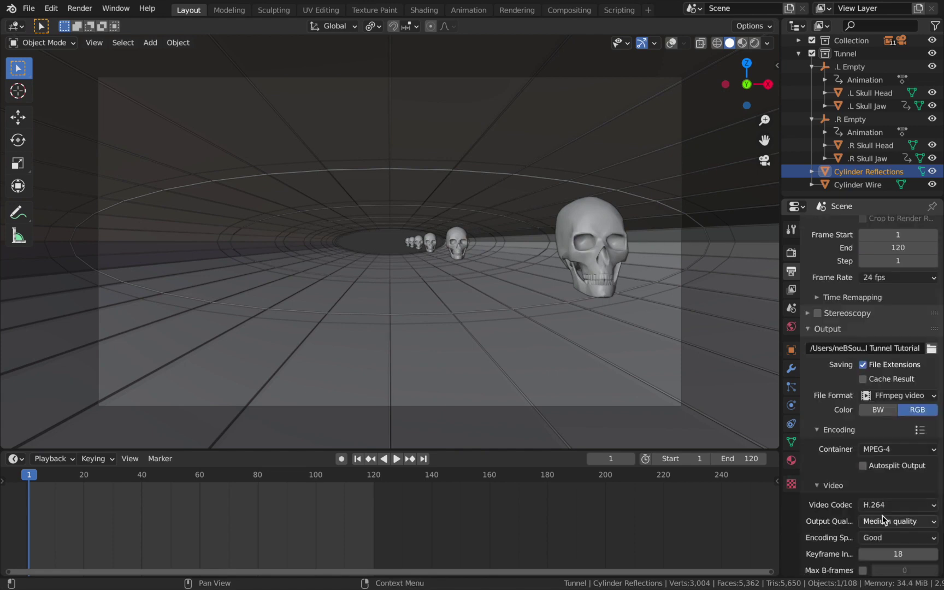
left_click(884, 505)
left_click(884, 505)
left_click(882, 519)
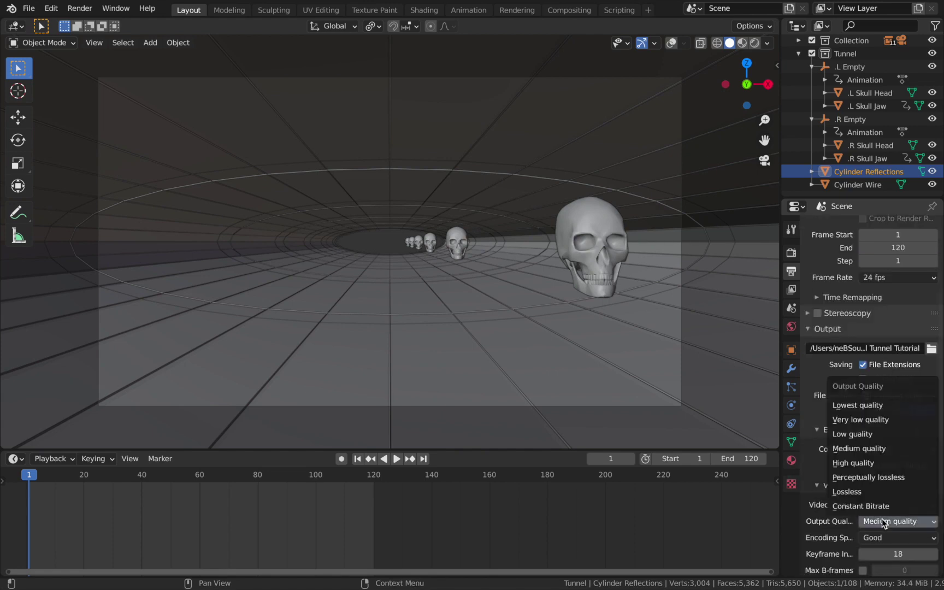
left_click(881, 477)
scroll(880, 480, "down", 4)
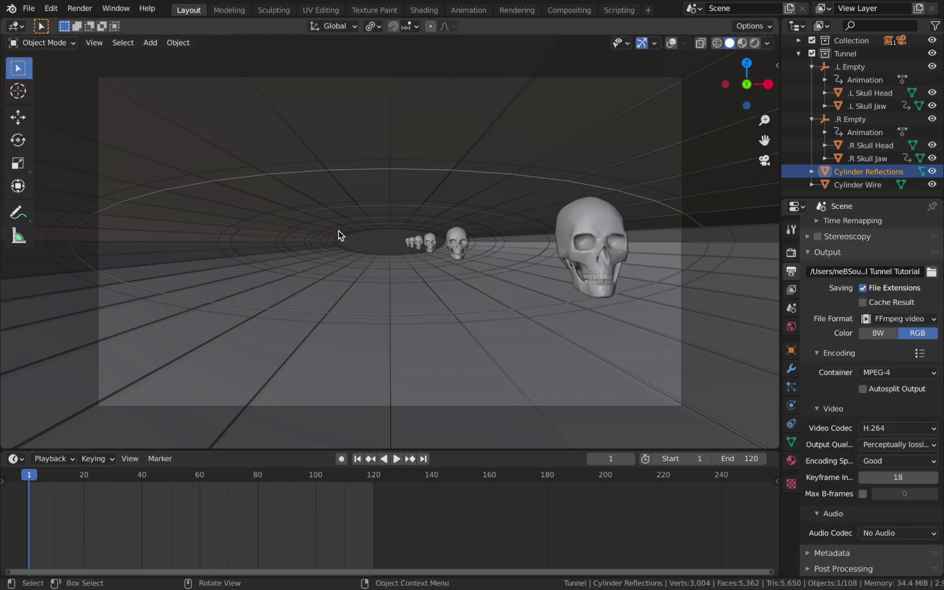
left_click(80, 8)
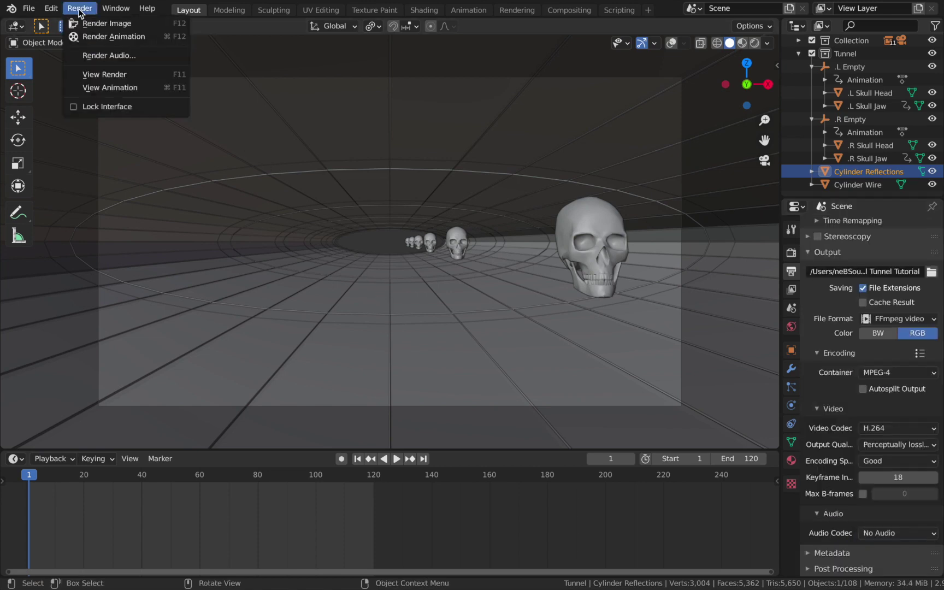
left_click(98, 44)
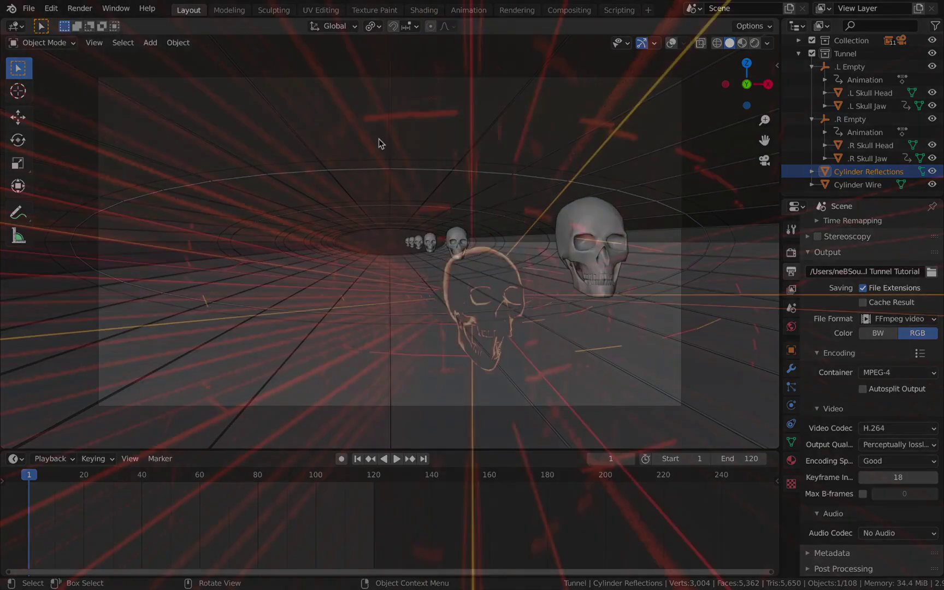